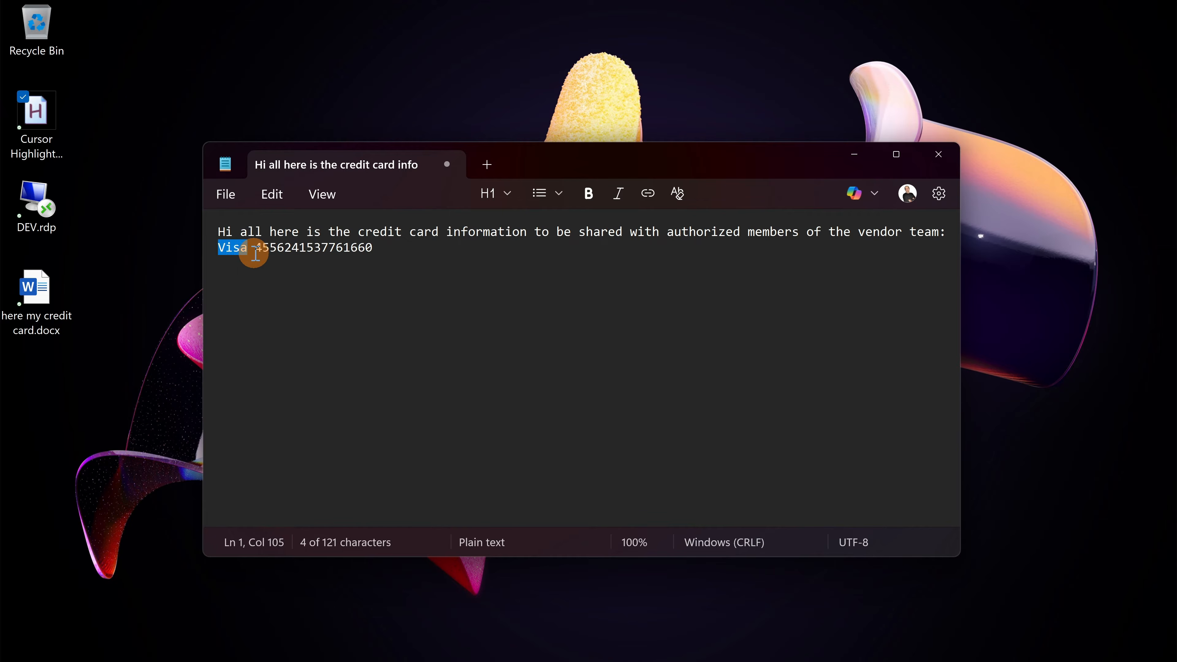
- Copy the entire two-line credit card message, including the Visa line, from the open note
double_click(263, 248)
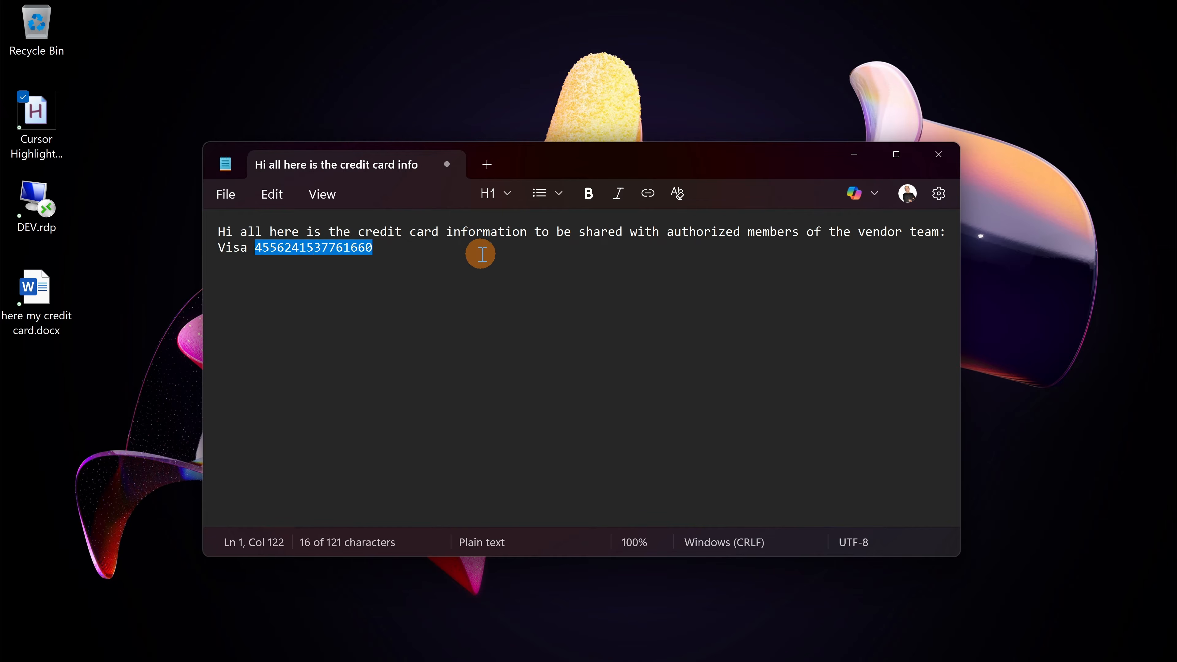
left_click_drag(480, 253, 204, 232)
key("ctrl+c")
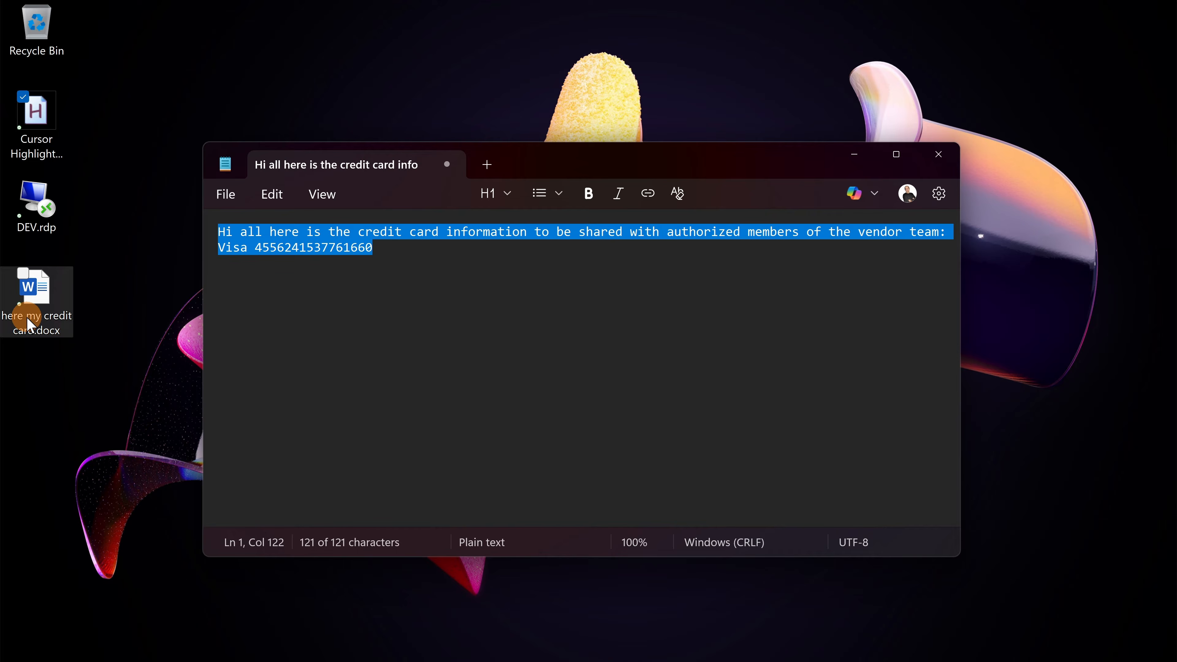
- Open "here my credit card.docx" from the desktop, review its contents, and close it
left_click(49, 297)
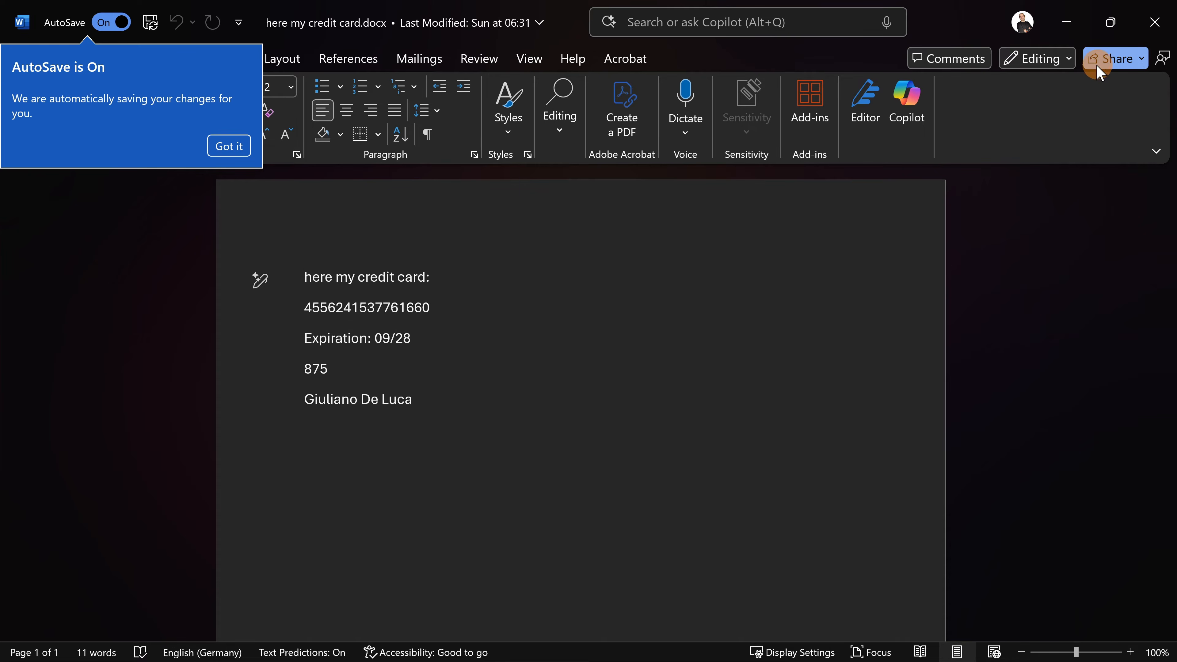
left_click(1154, 22)
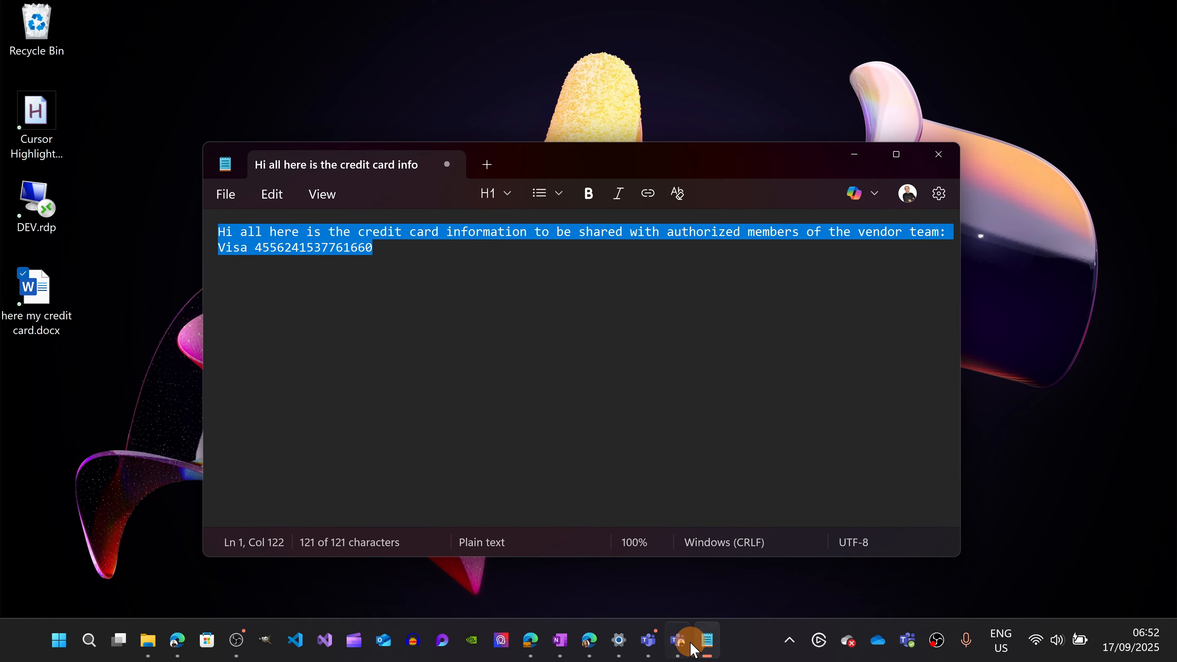
- Switch to Microsoft Teams, dismiss the "Follow a thread to get updates" tip, and clear the text selection in the Plan channel
left_click(677, 646)
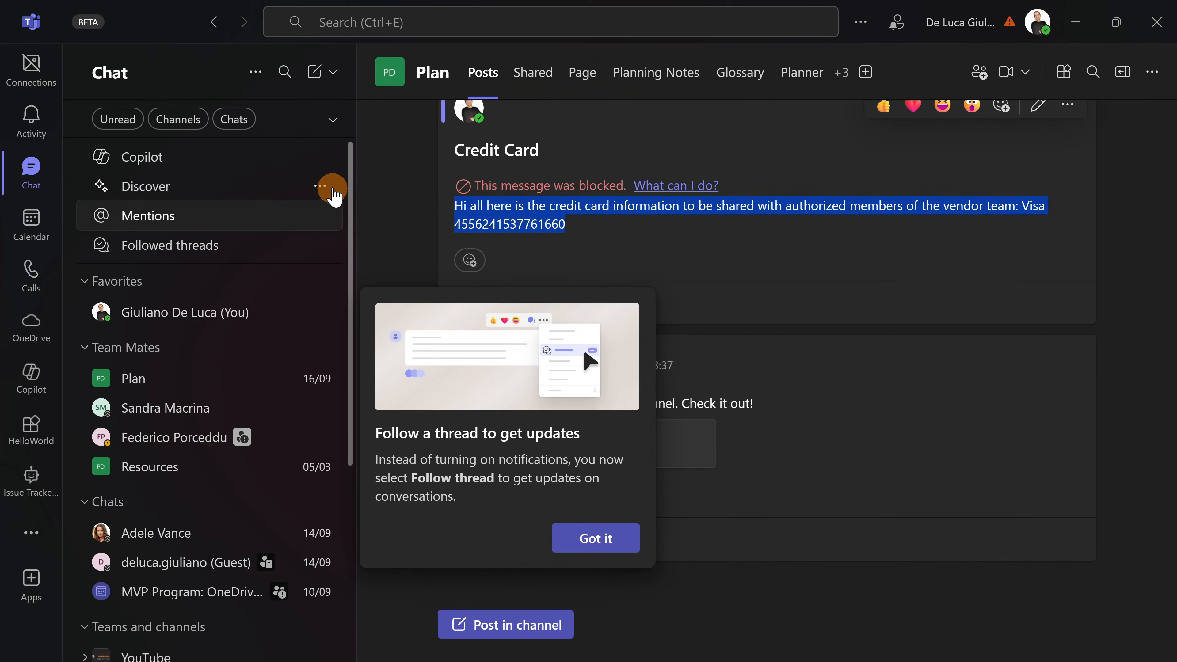
left_click(602, 538)
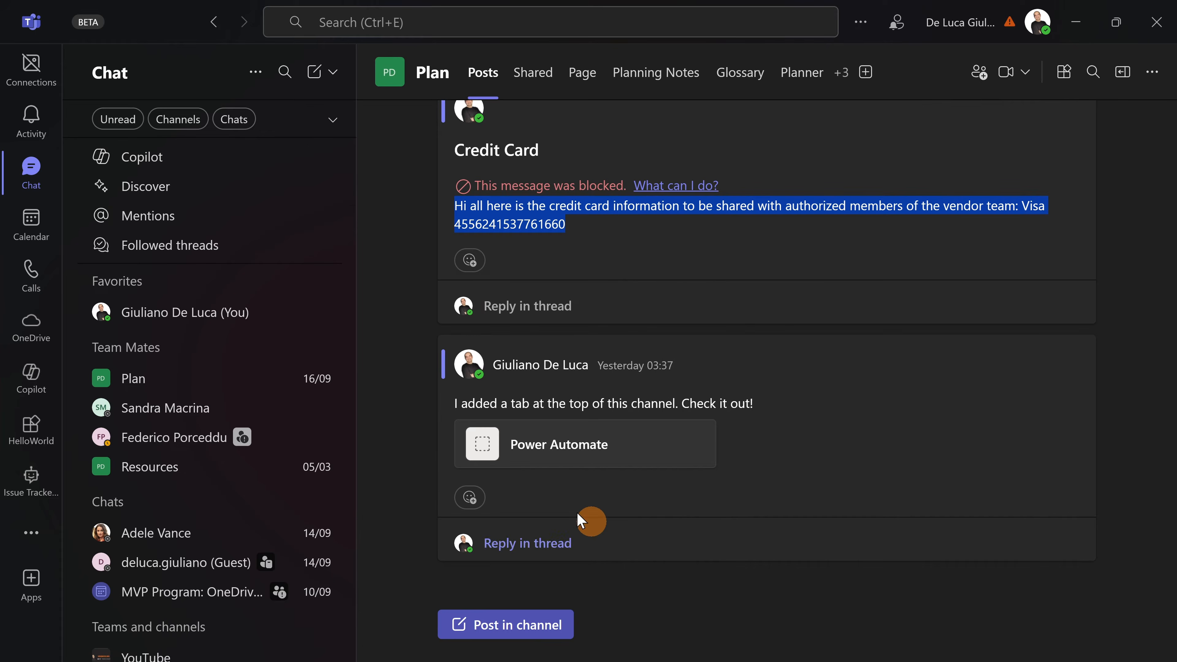
left_click(386, 243)
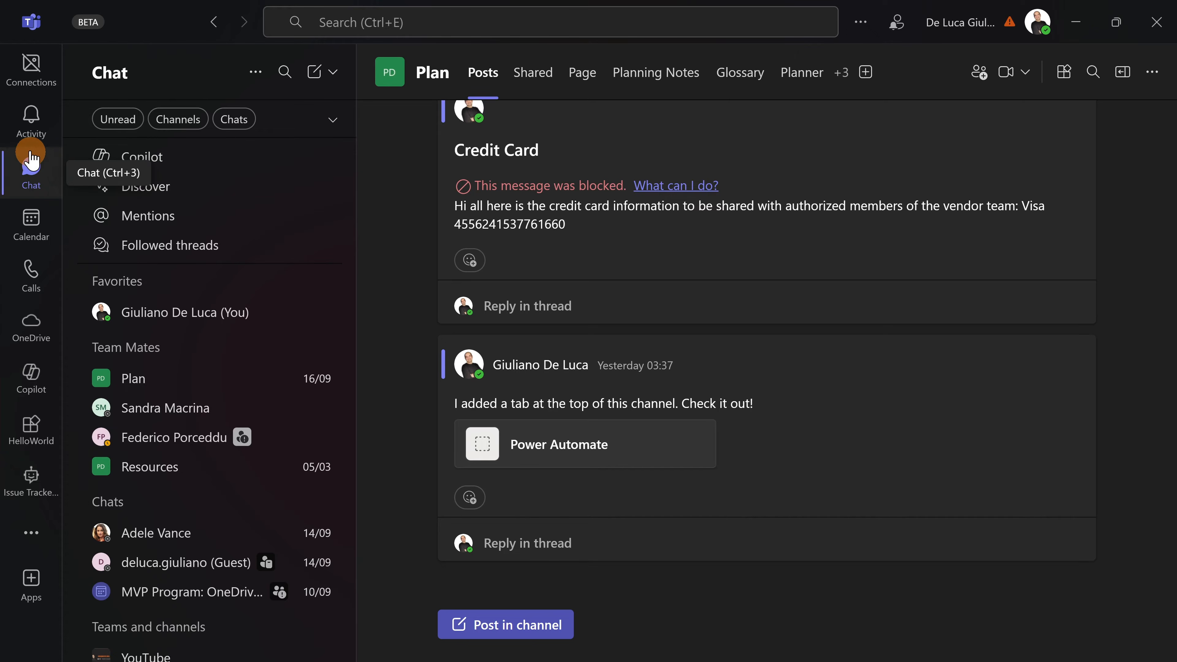
- Send the copied message containing the credit card number to the first contact under Chats and inspect the sent message
scroll(131, 381, "down", 2)
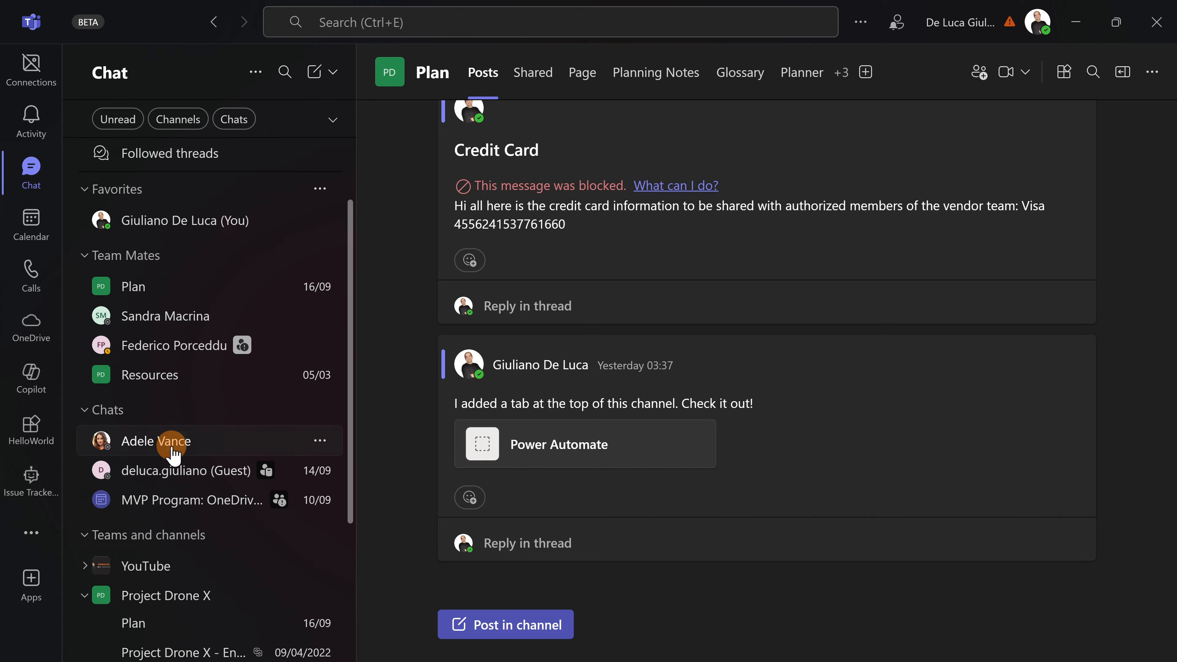
left_click(177, 456)
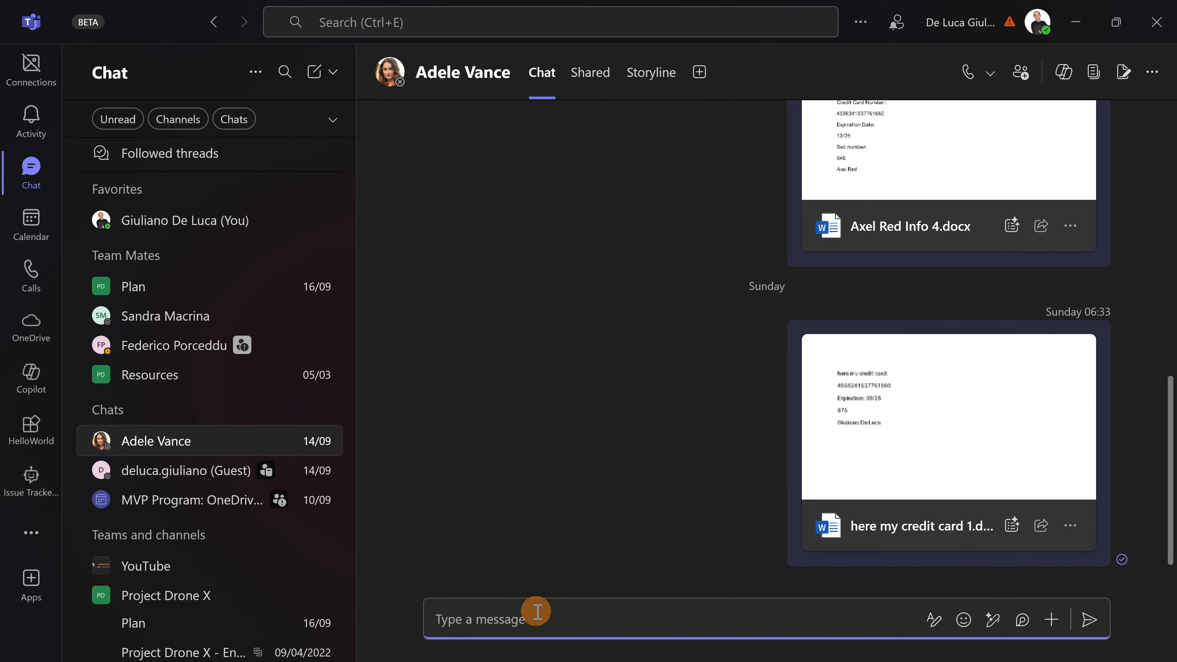
key("ctrl+v")
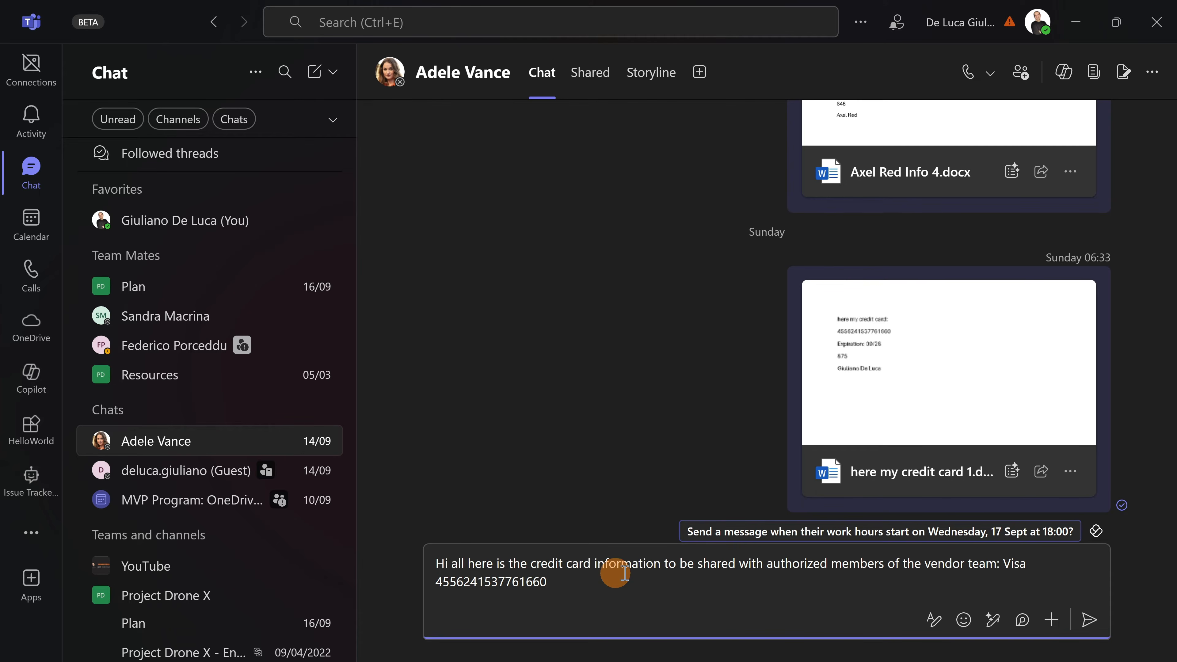
left_click(1089, 621)
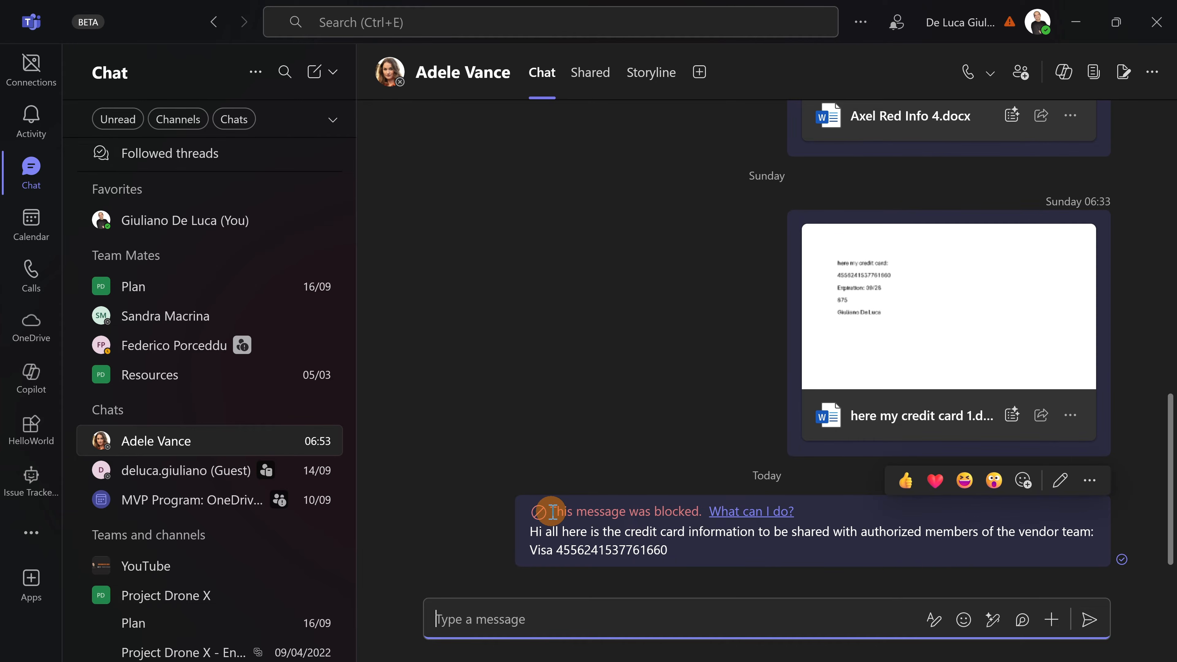
left_click_drag(552, 511, 897, 552)
left_click(895, 549)
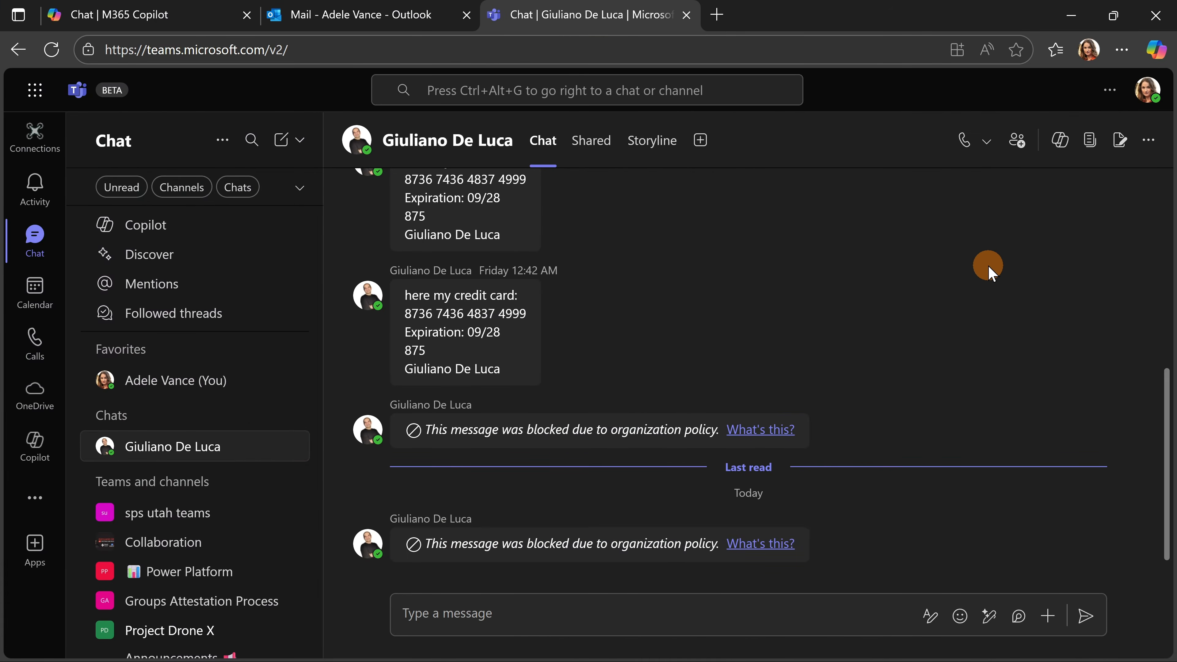
- Check the recipient's browser profile and examine the newest incoming message and the earlier credit card message in the recipient's Teams chat
left_click(1092, 51)
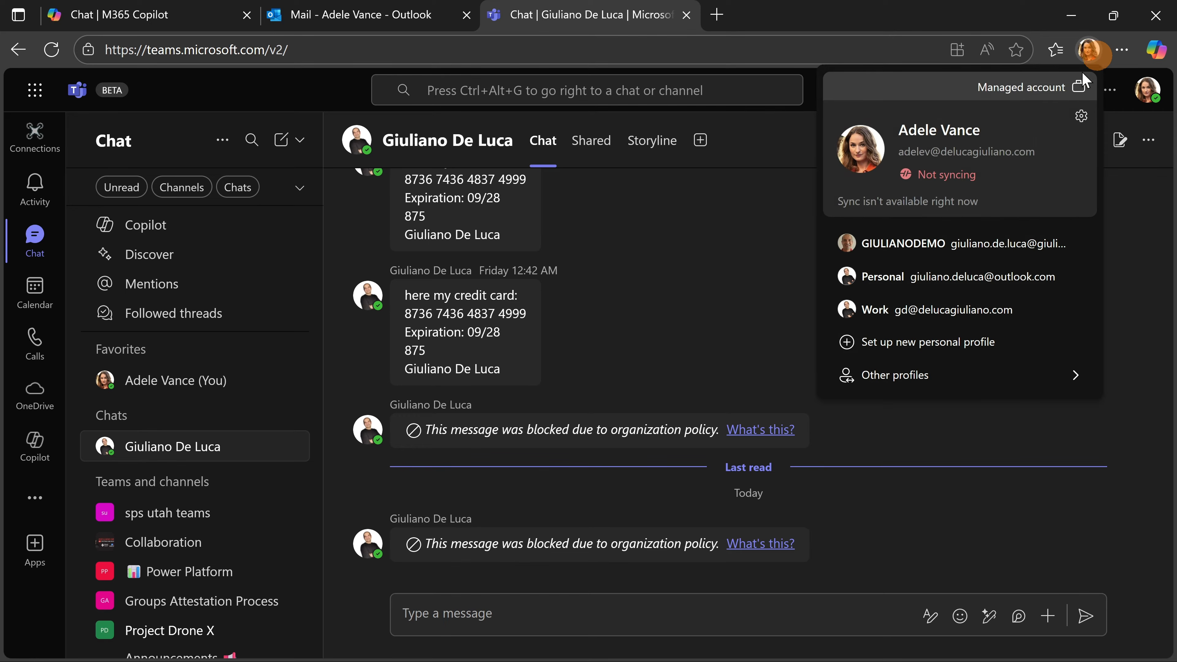
left_click(671, 255)
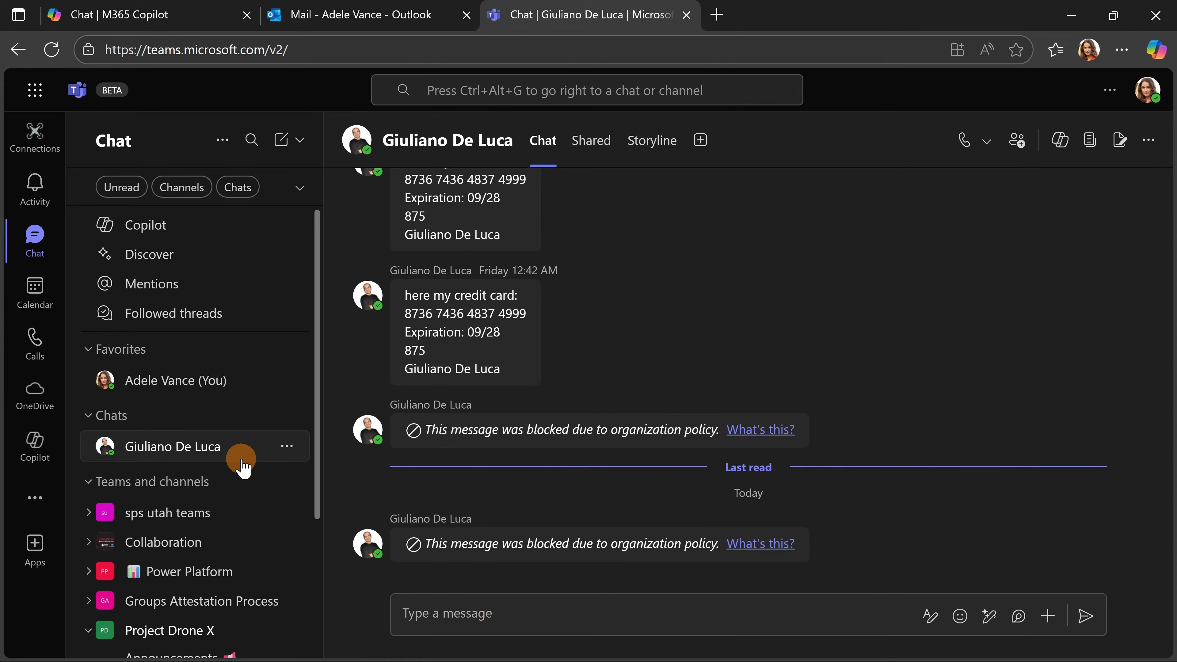
mouse_move(457, 542)
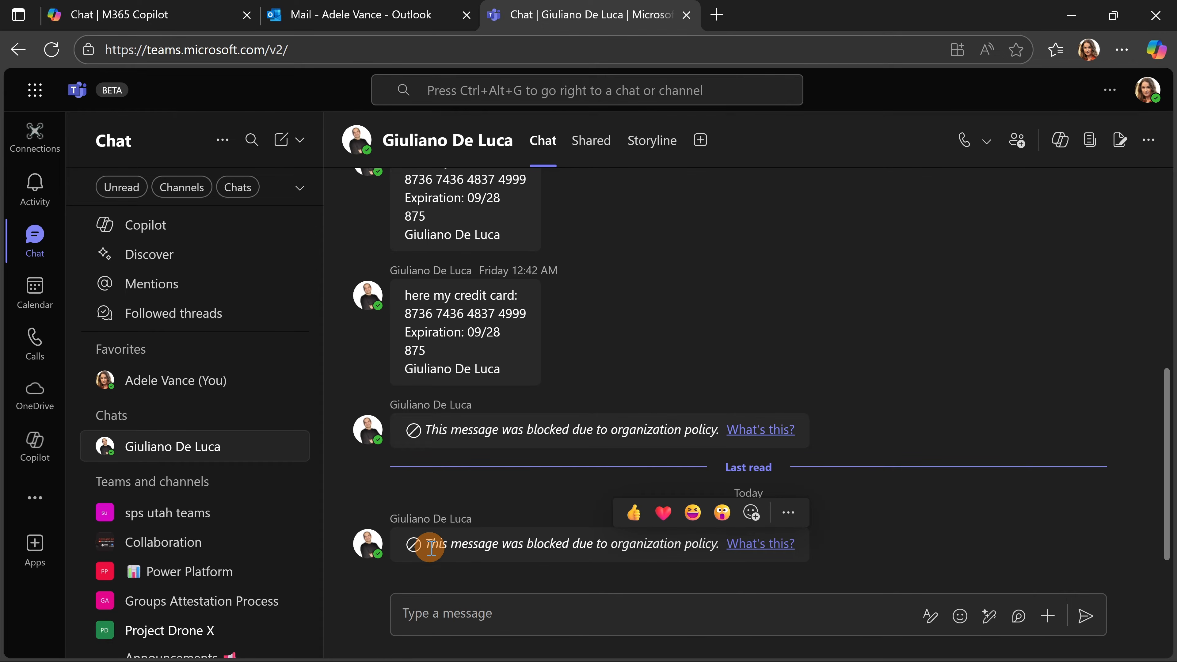
left_click_drag(424, 544, 702, 546)
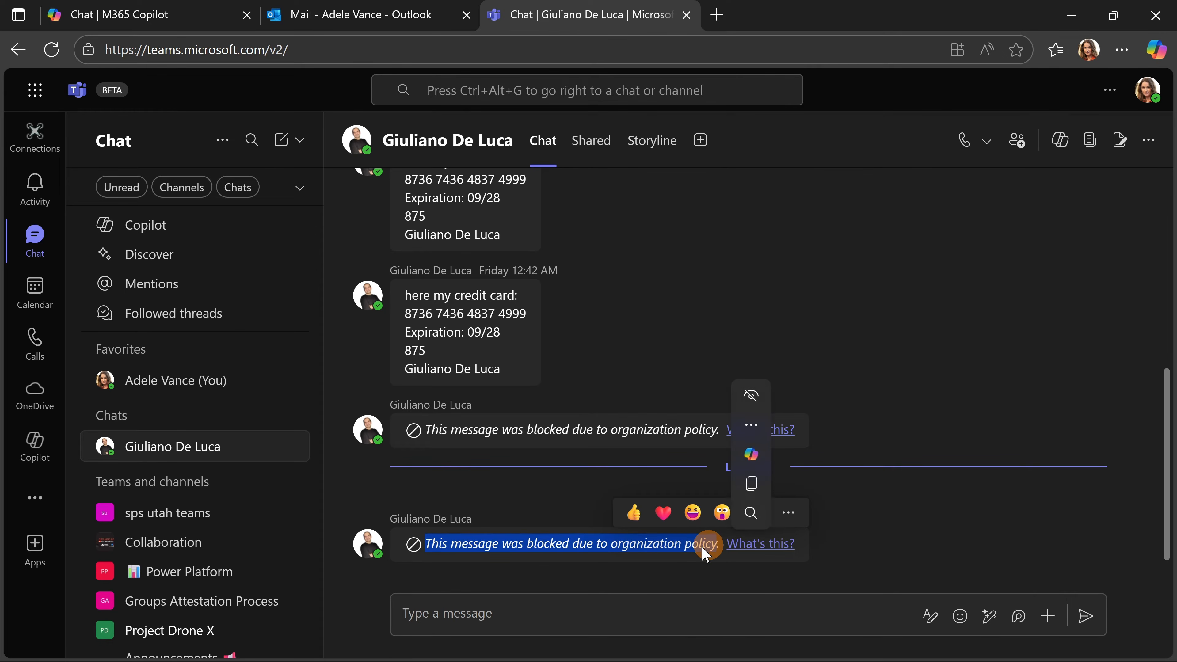
left_click(566, 516)
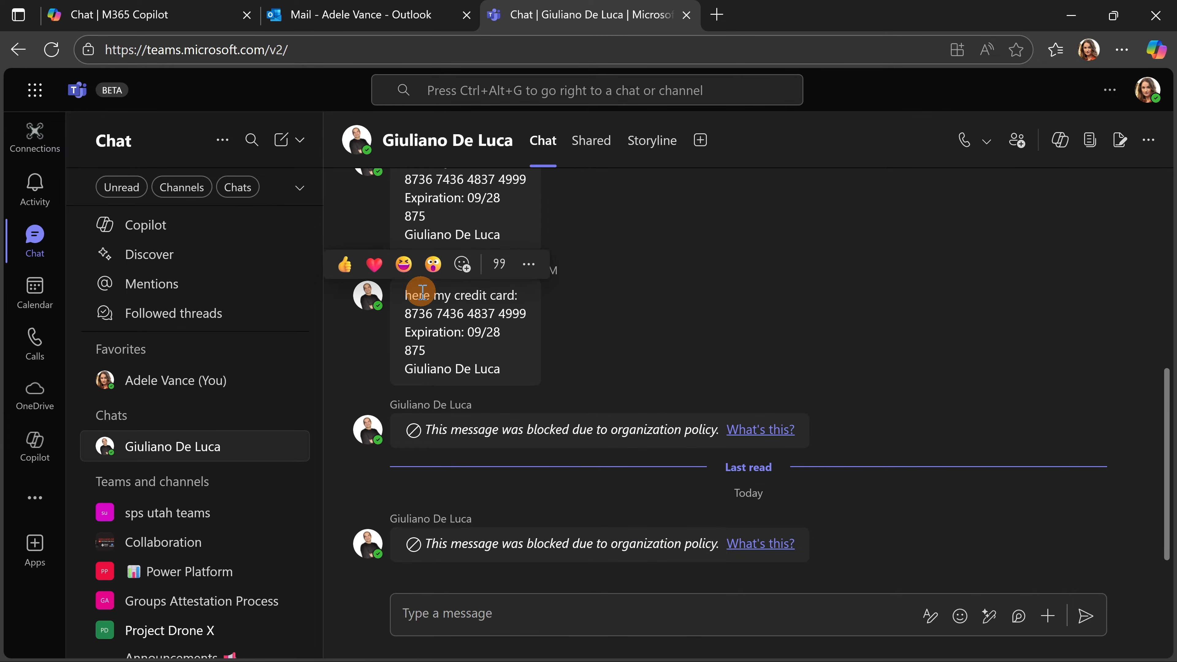
left_click_drag(400, 296, 523, 373)
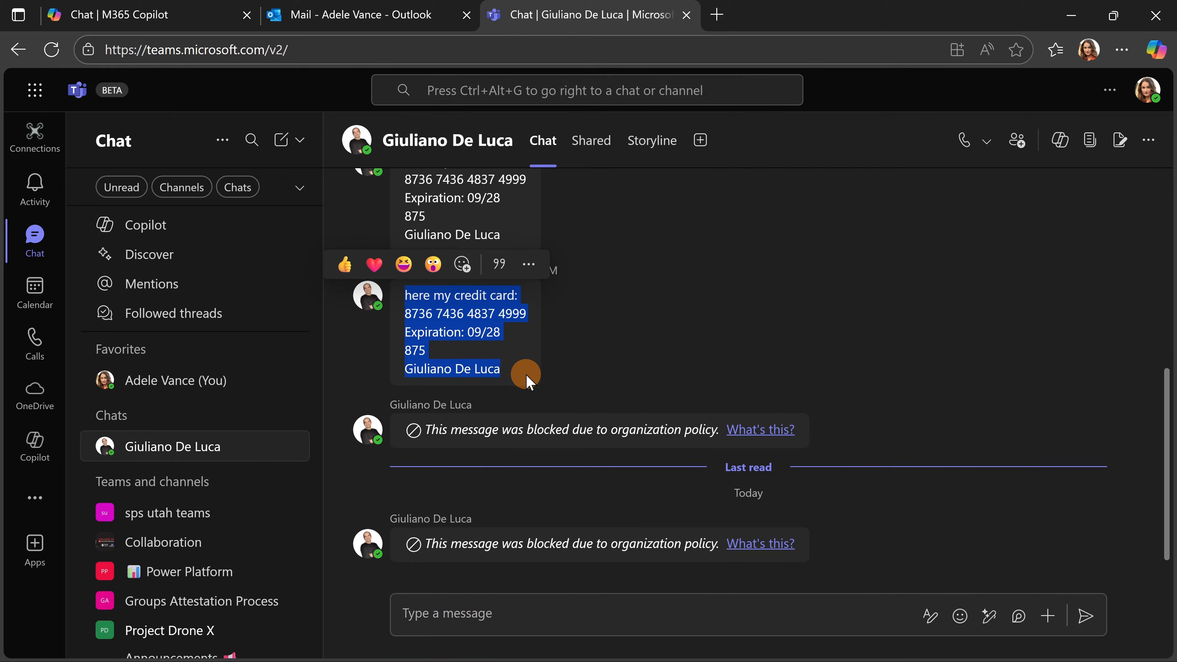
left_click(612, 370)
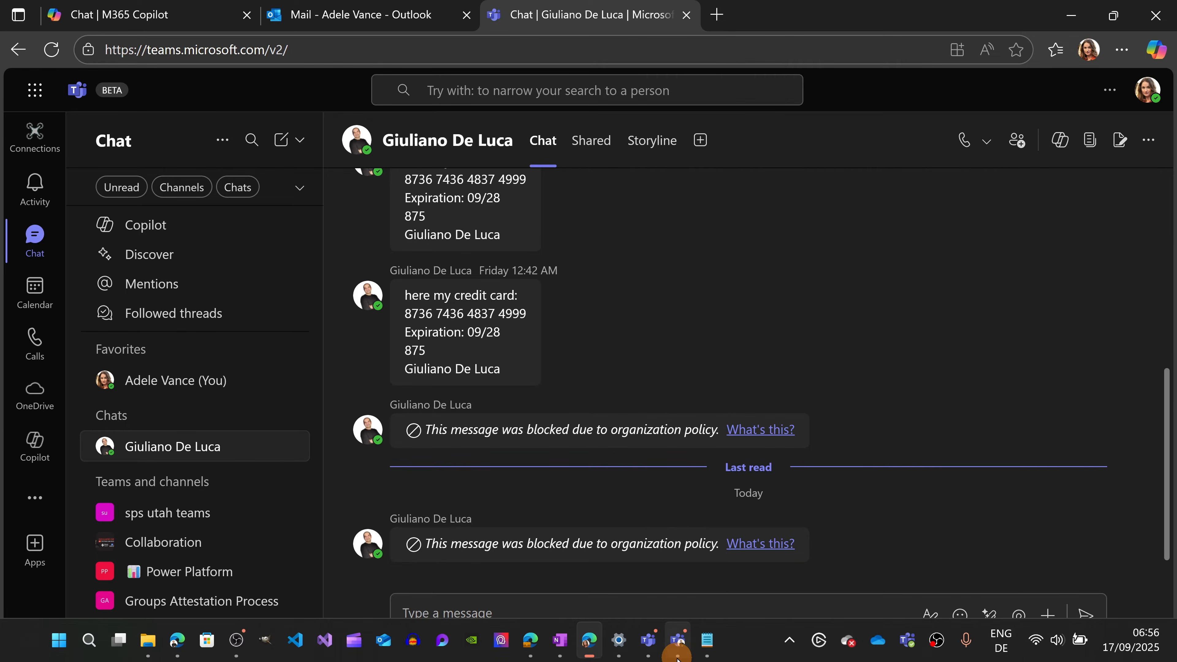
- Switch back to the sender's Teams desktop app and open the Resources channel of Project Drone X
left_click(677, 642)
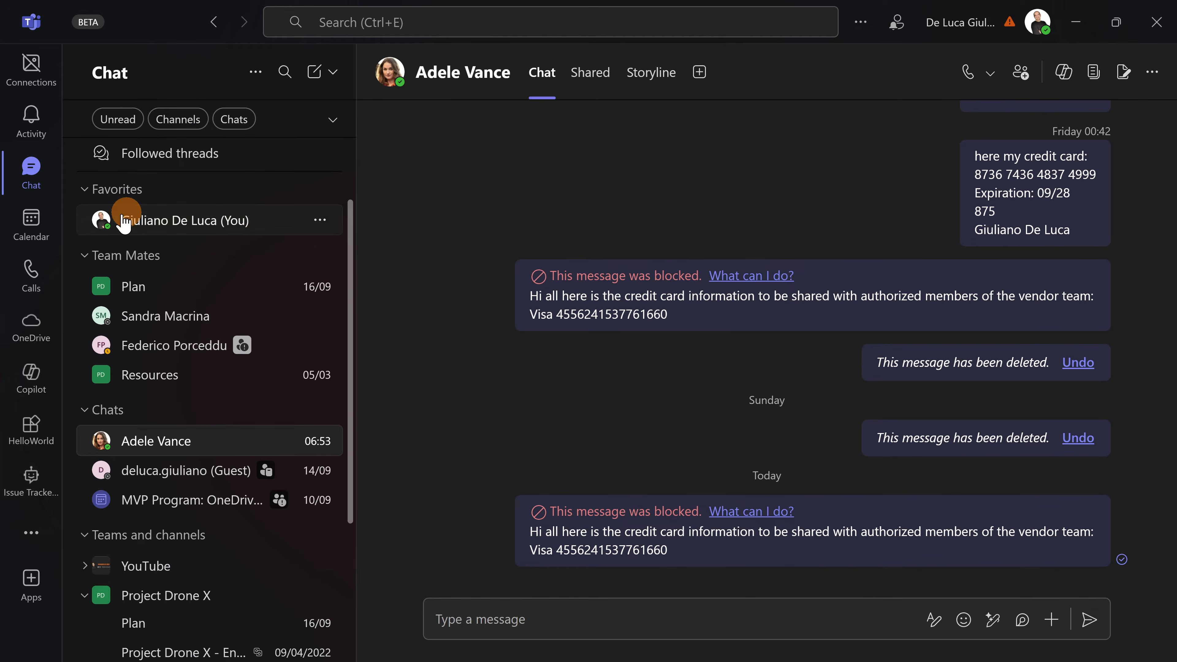
scroll(260, 353, "down", 5)
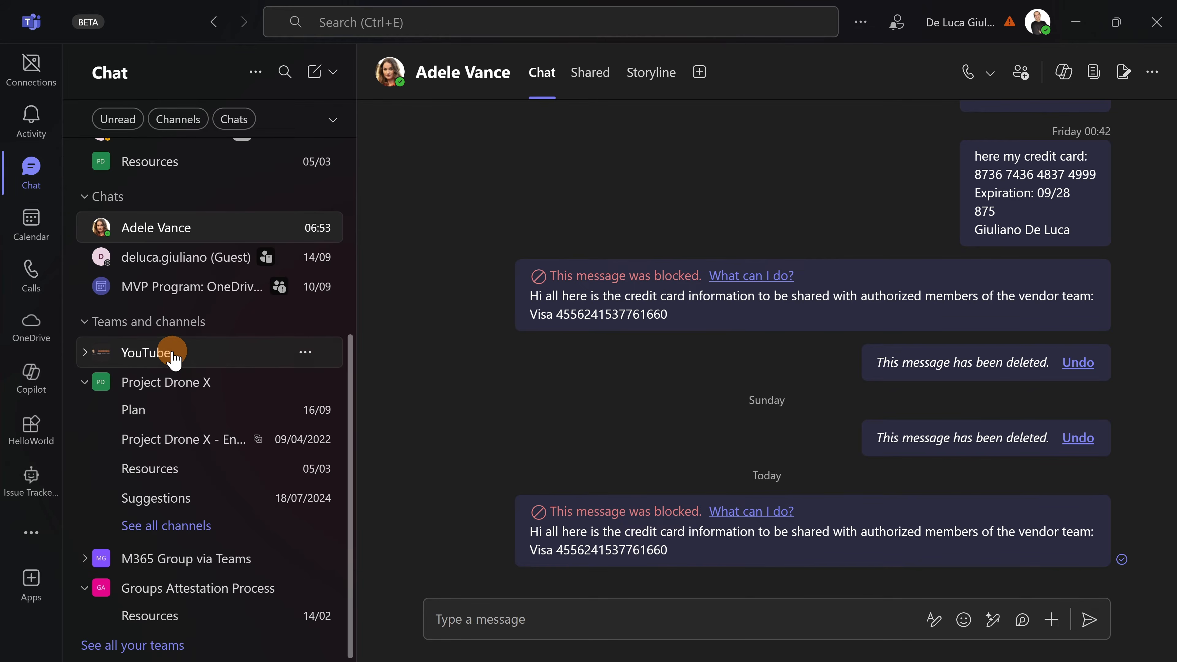
left_click(164, 410)
left_click(155, 467)
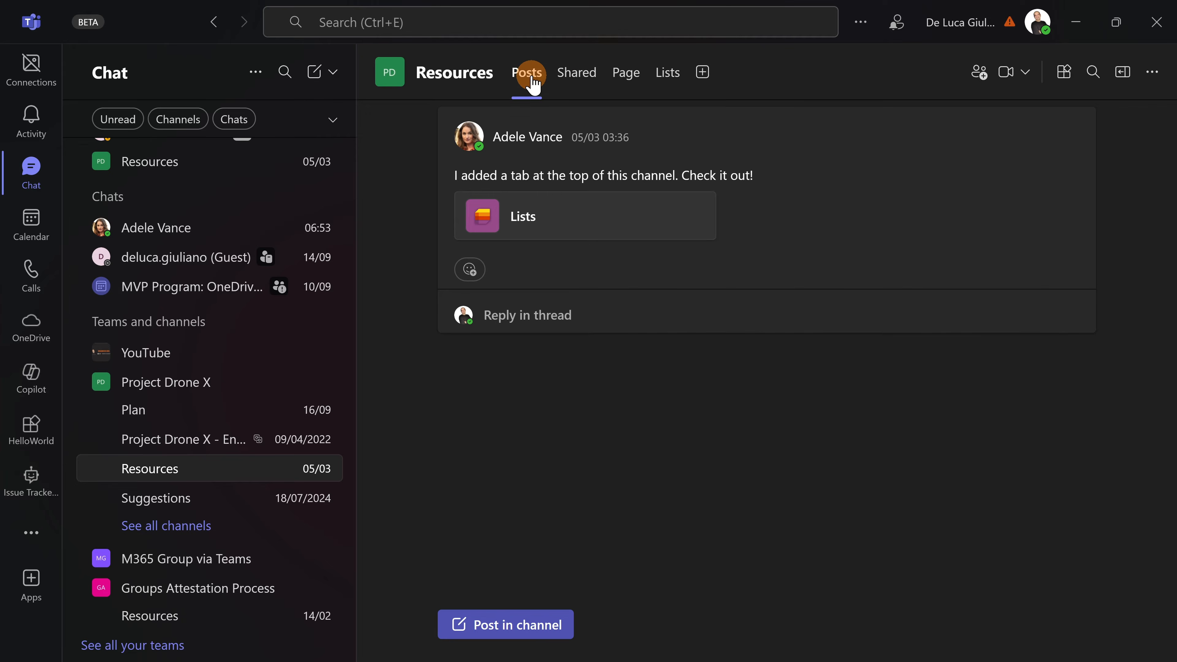
- Publish a channel post with the subject "credit card" and the copied message containing the credit card number as its body
left_click(507, 620)
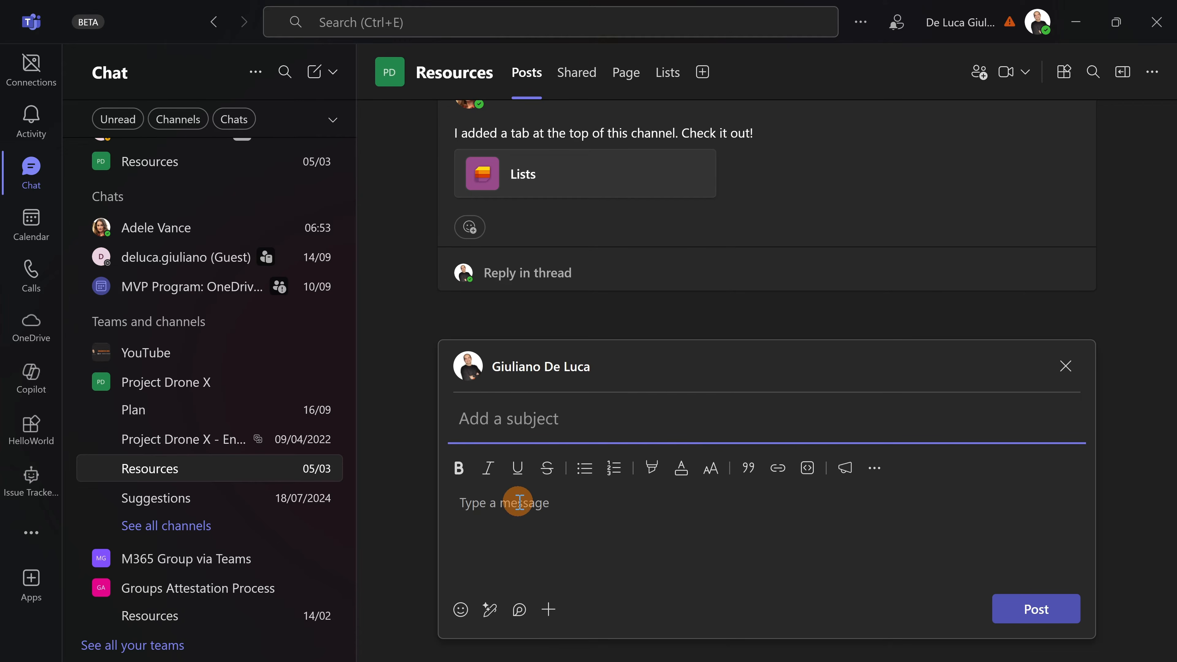
type("dredit")
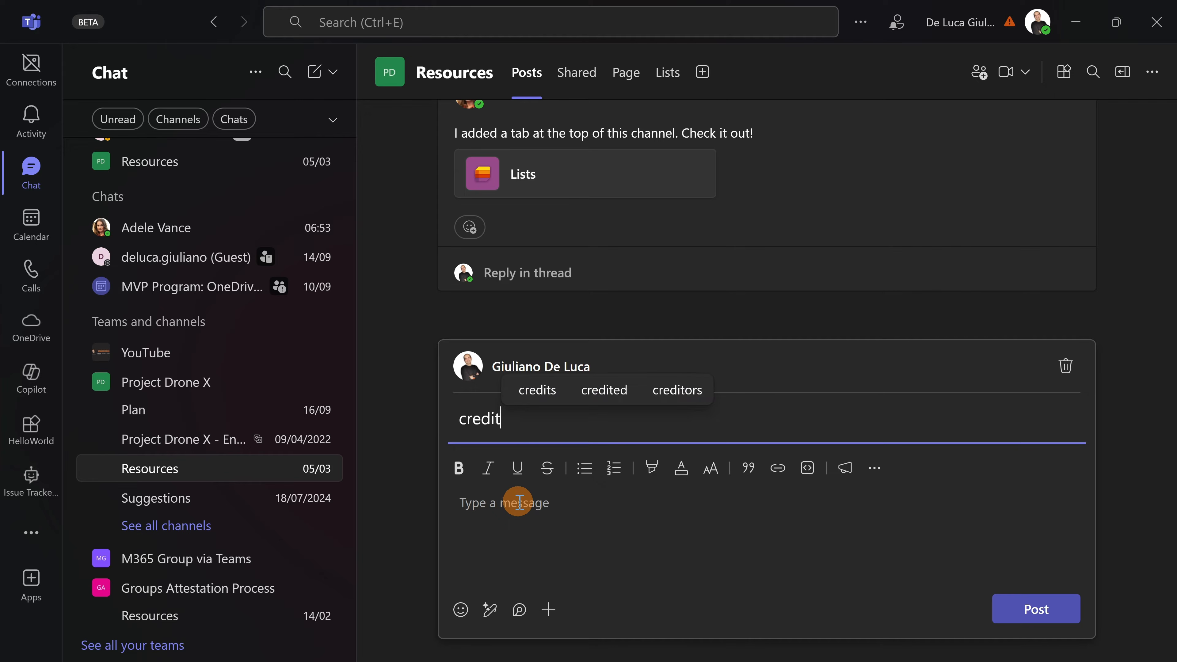
type(" card")
left_click(518, 502)
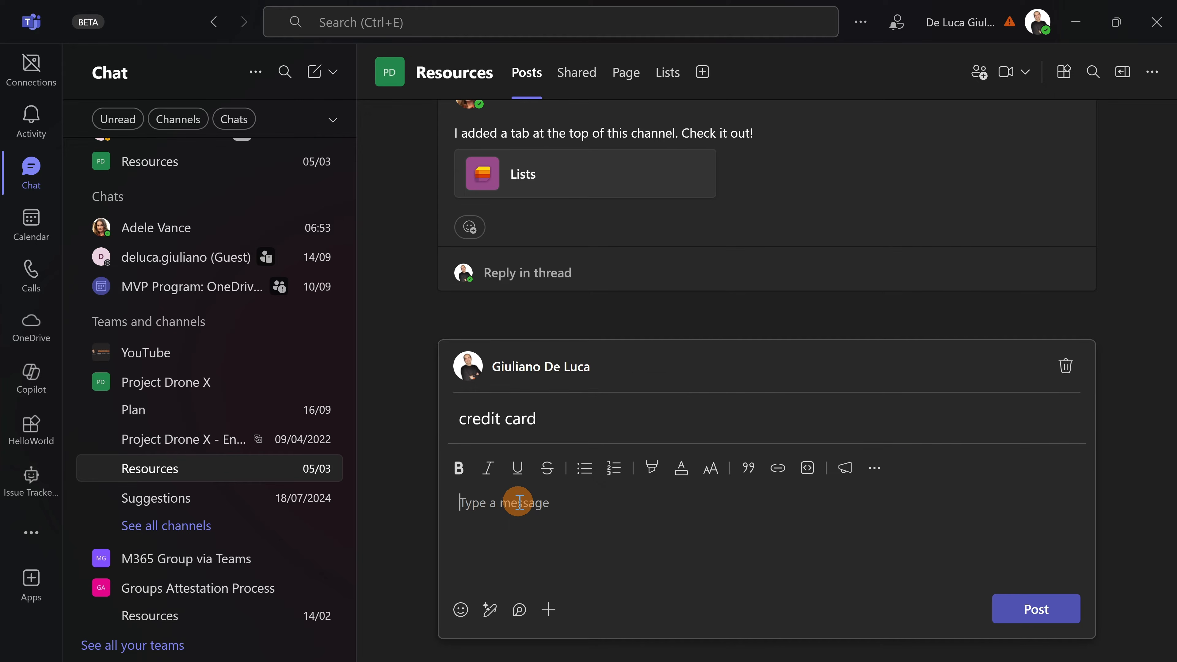
key("ctrl+v")
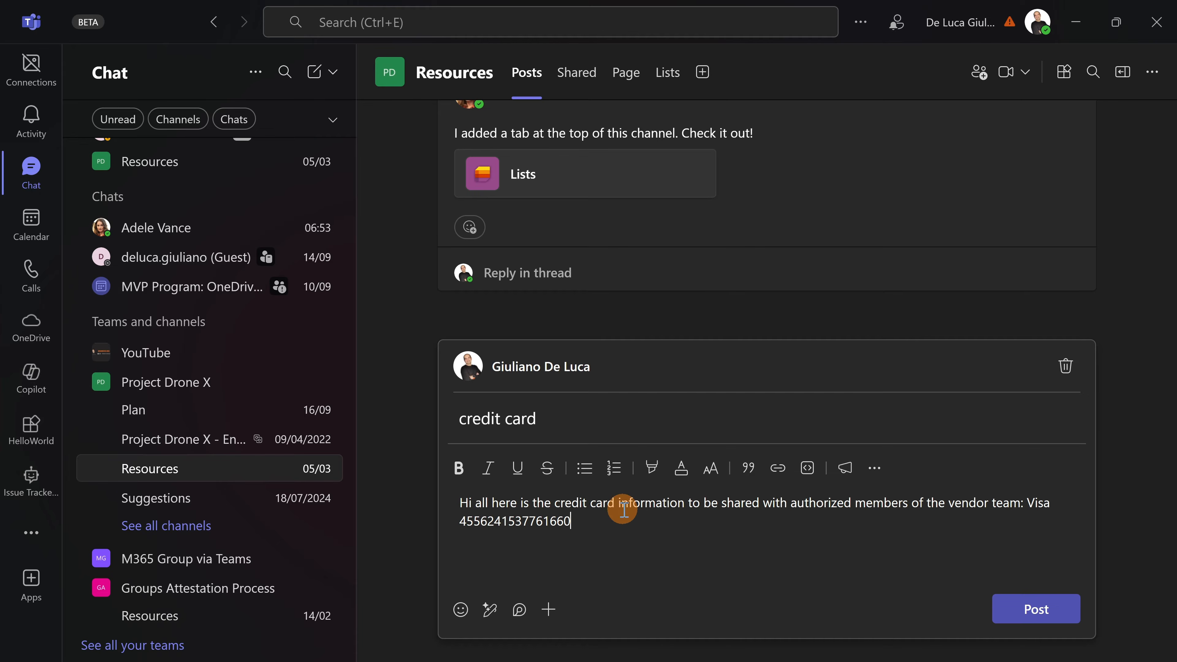
left_click(1034, 616)
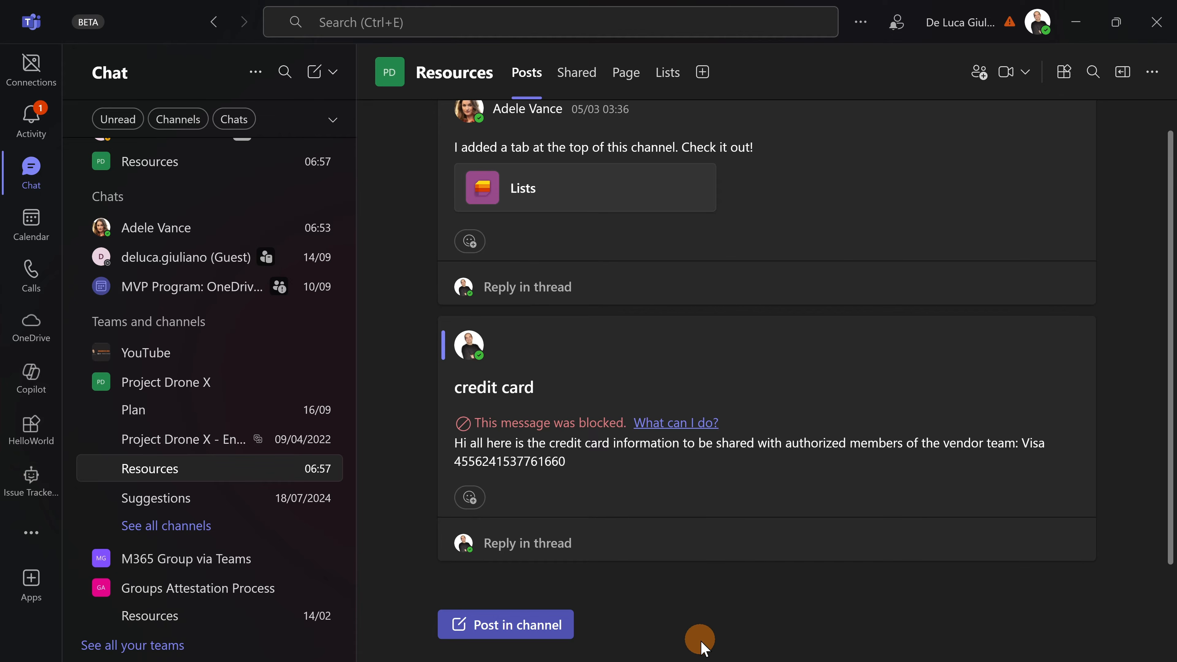
- Switch to Outlook in the browser and start a new email in its own pop-out window
mouse_move(709, 651)
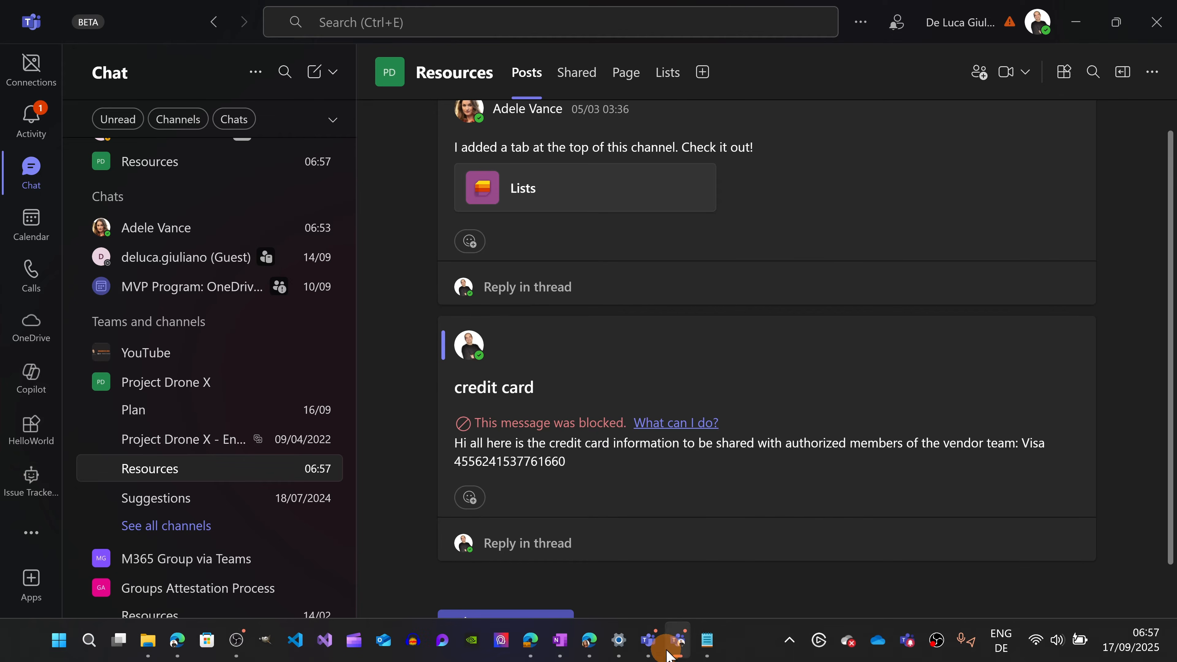
mouse_move(591, 651)
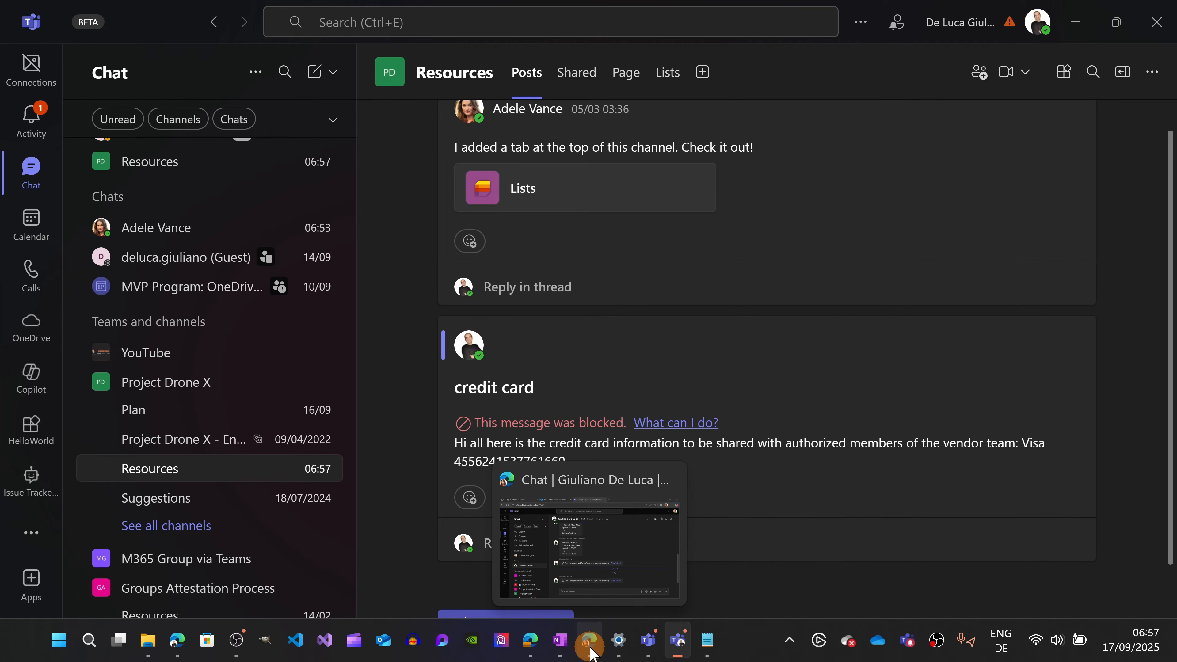
left_click(531, 640)
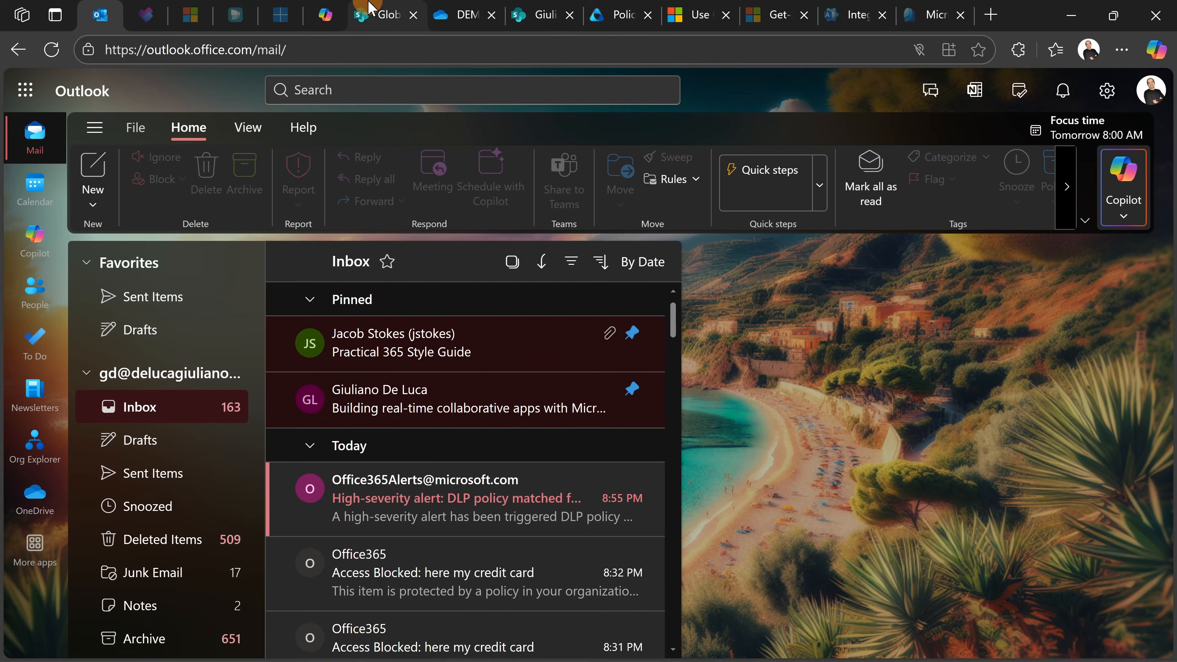
left_click(97, 170)
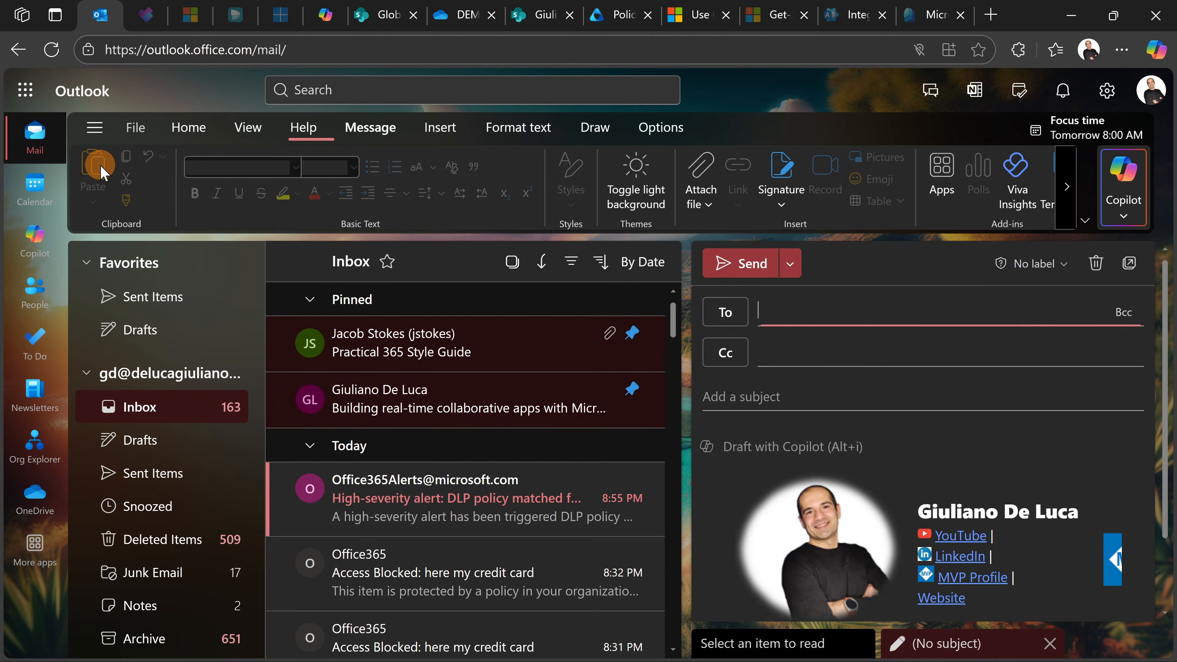
left_click(1129, 262)
left_click_drag(508, 30, 651, 34)
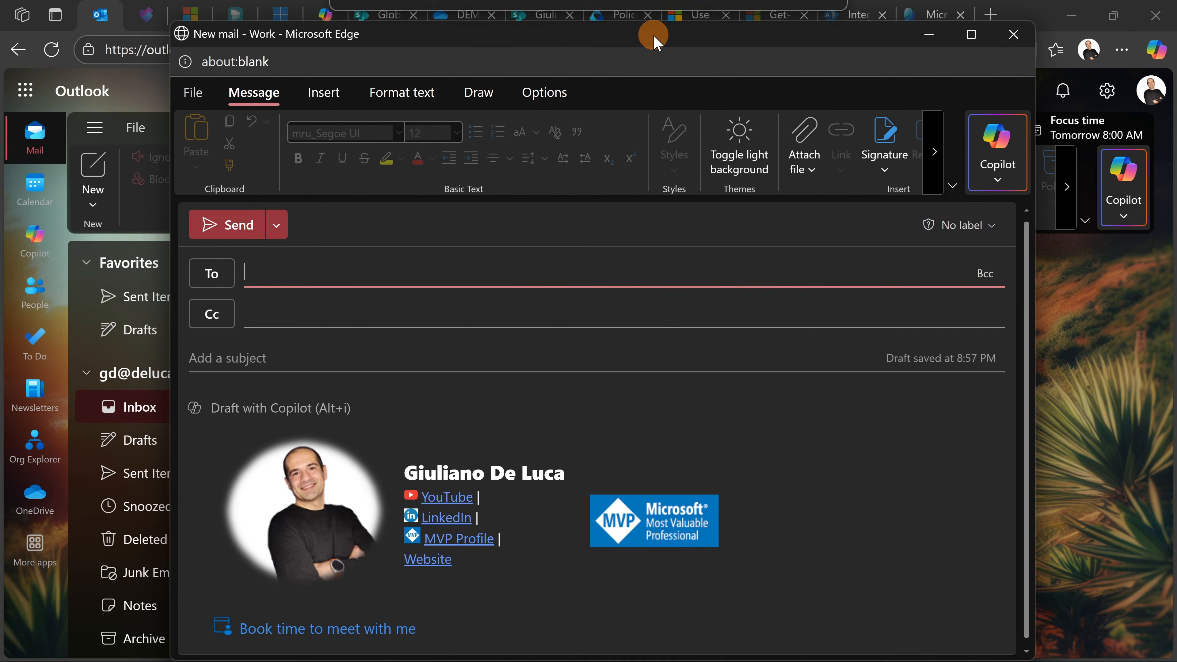
- Address the new email to the suggested internal recipient and set its subject to "Credit Card"
left_click(277, 274)
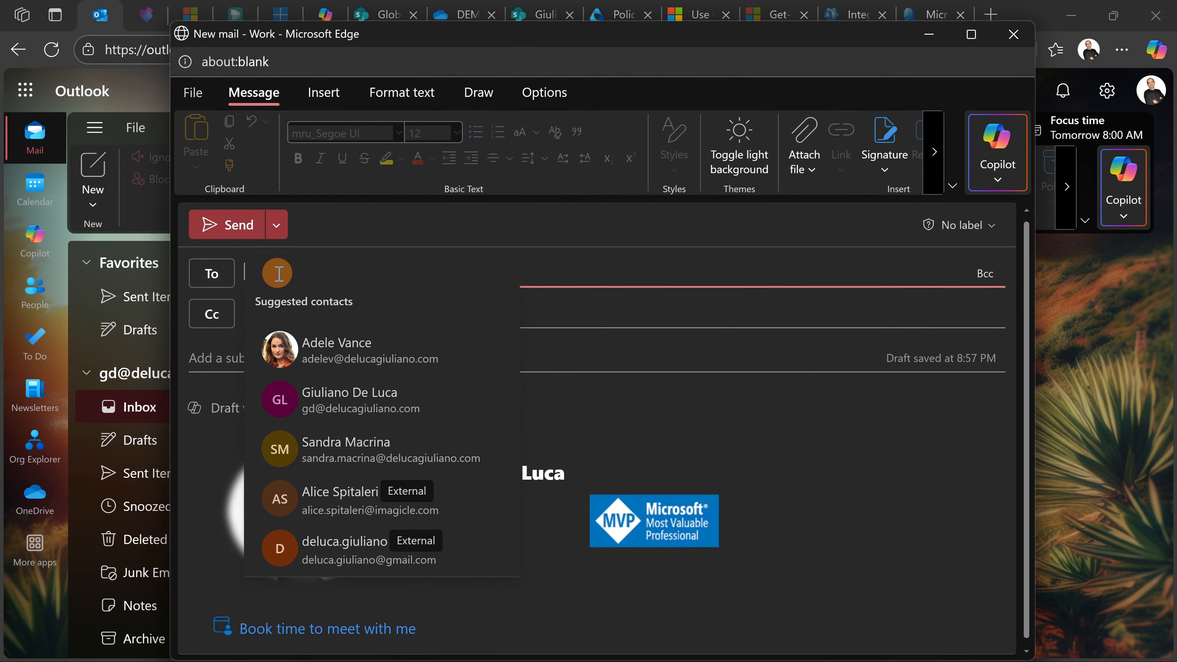
left_click(315, 345)
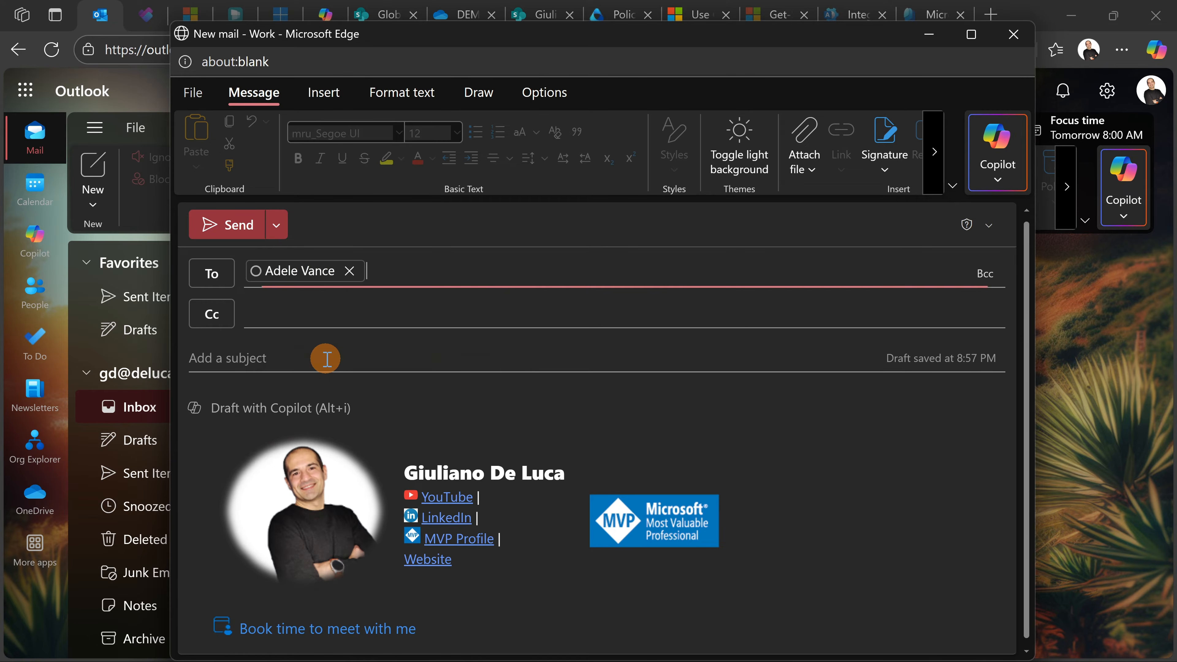
left_click(313, 357)
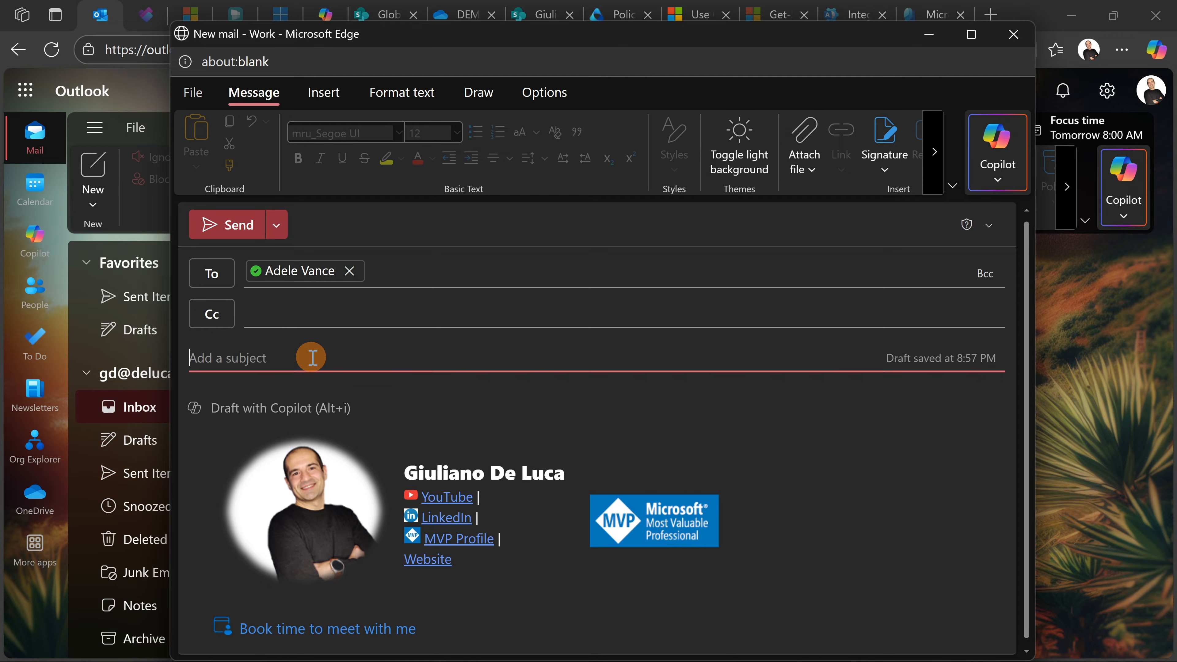
type("dit Card")
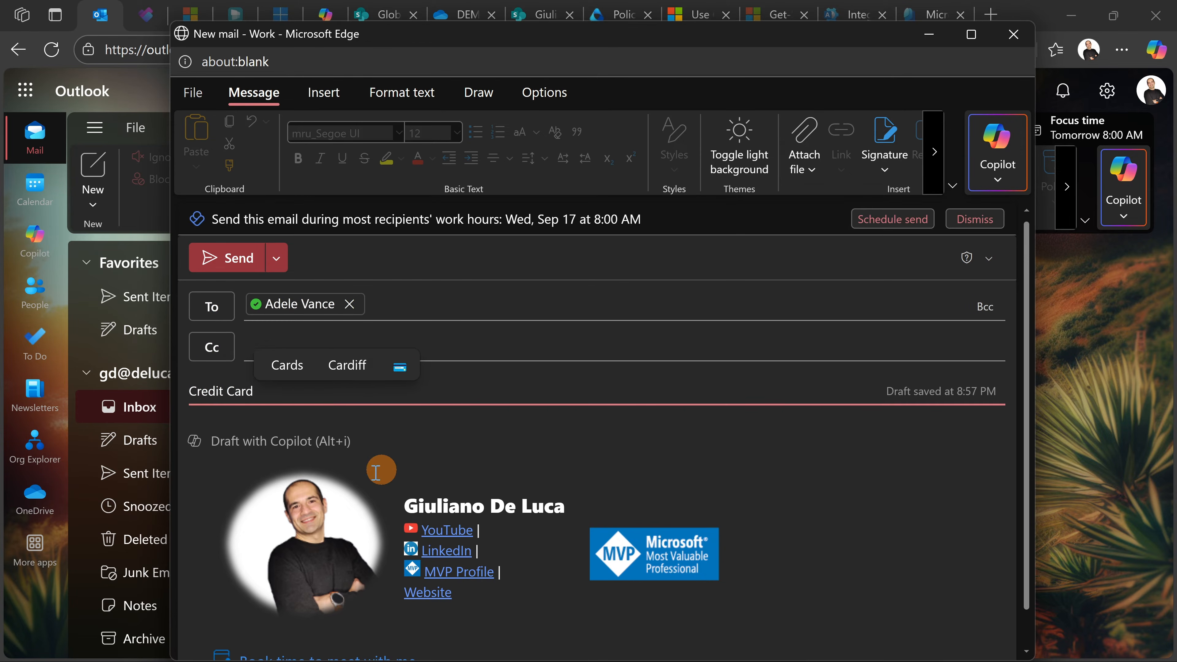
- Paste the copied message containing the credit card number into the email body and send the email
left_click(292, 438)
key("ctrl+v")
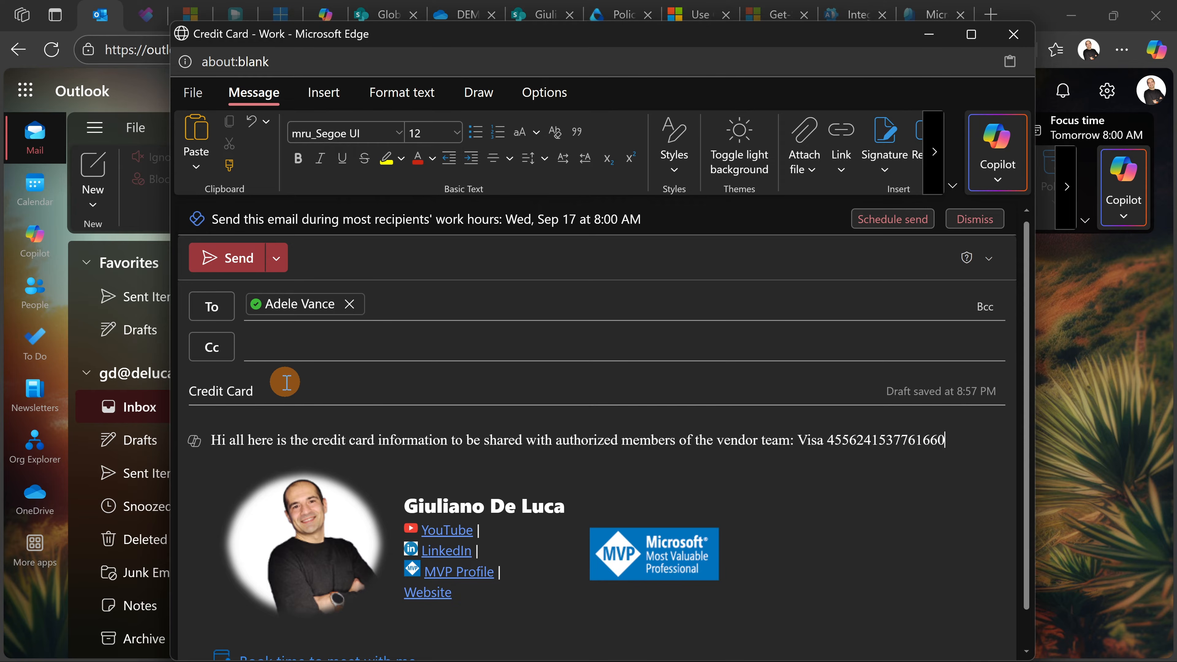
left_click(237, 264)
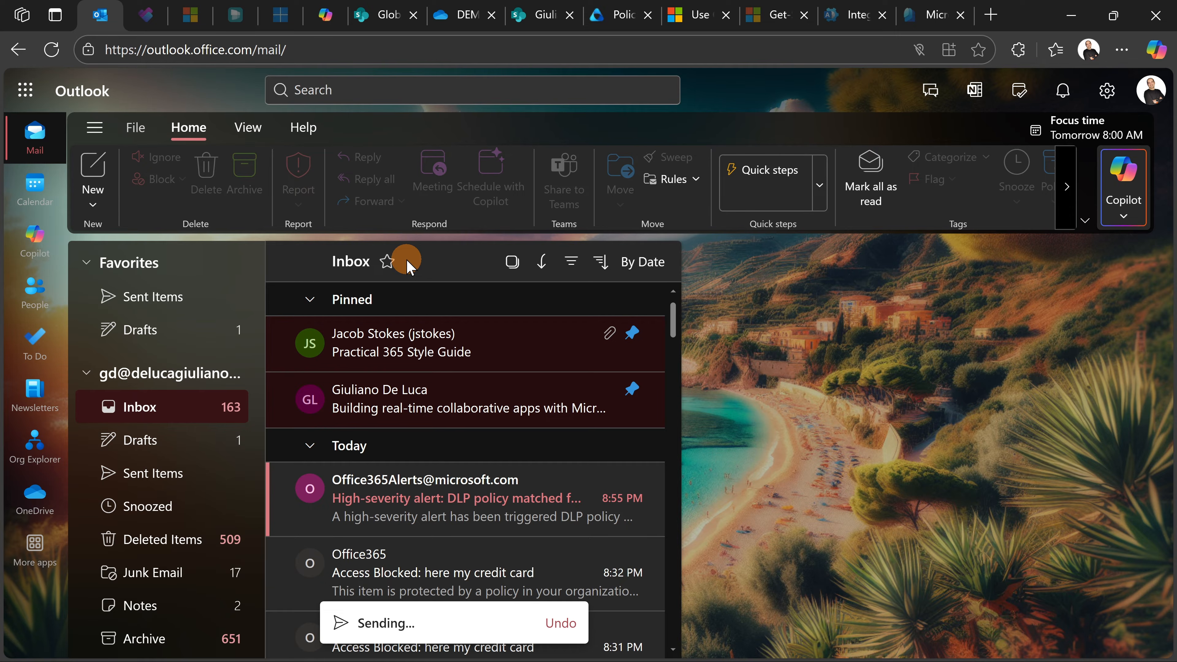
- Open the high-severity DLP alert email in the inbox and examine its sensitive data, rule and policy details
left_click(448, 484)
scroll(1006, 459, "down", 5)
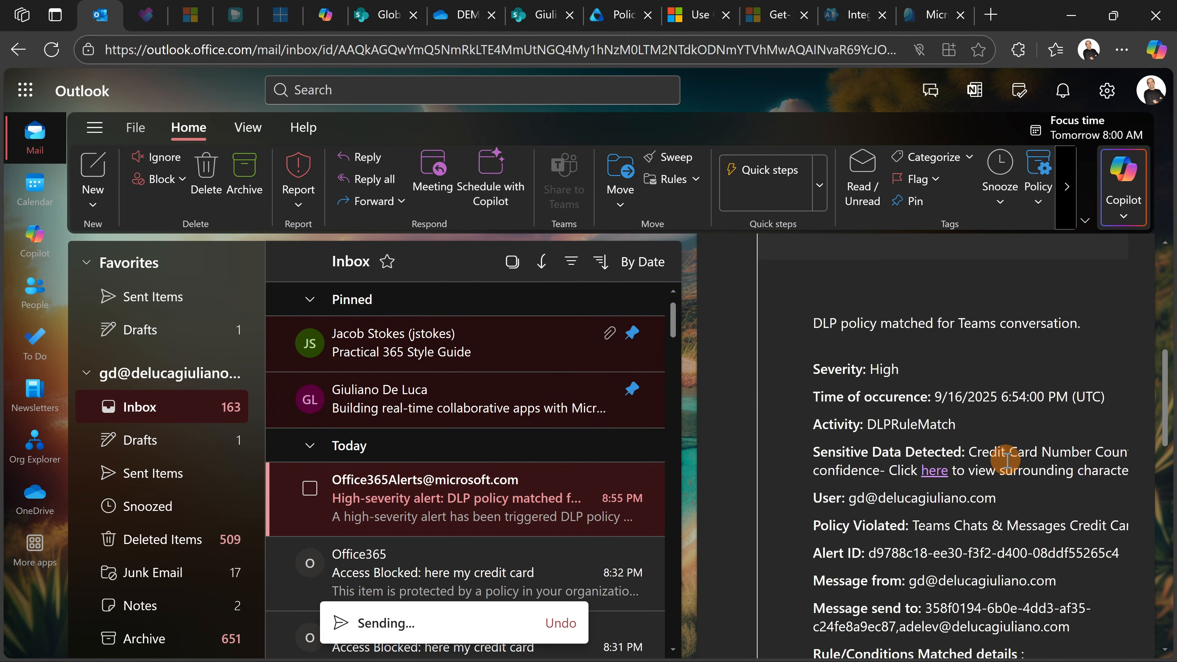
scroll(1007, 459, "down", 2)
scroll(996, 424, "up", 2)
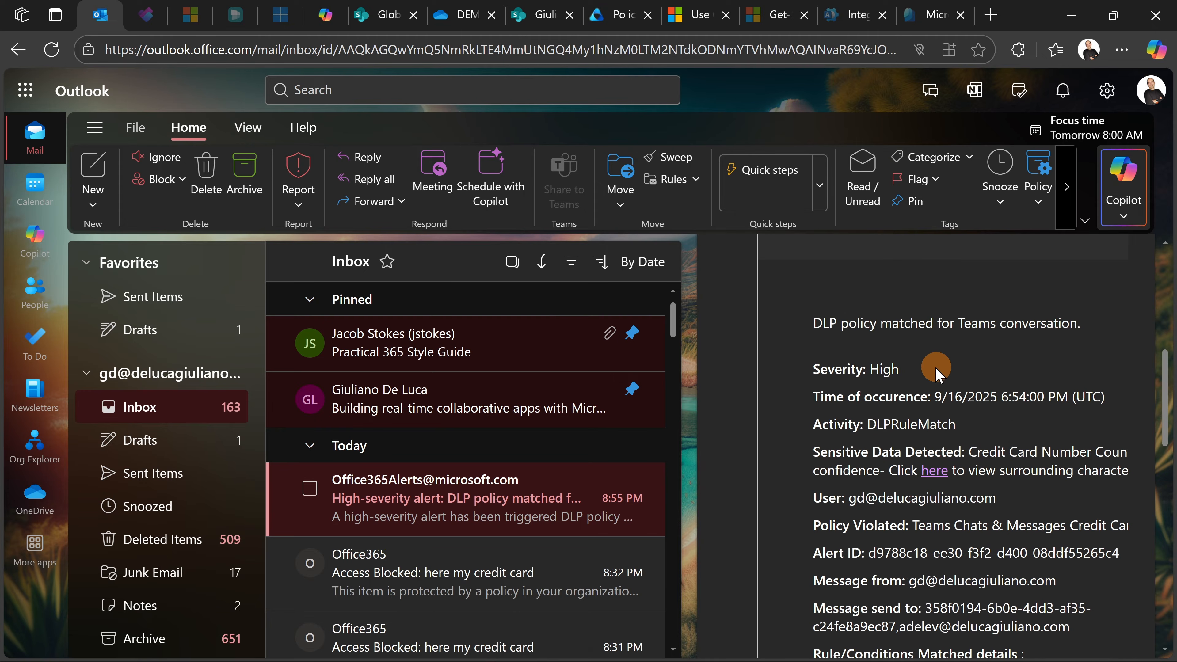
scroll(936, 371, "down", 4)
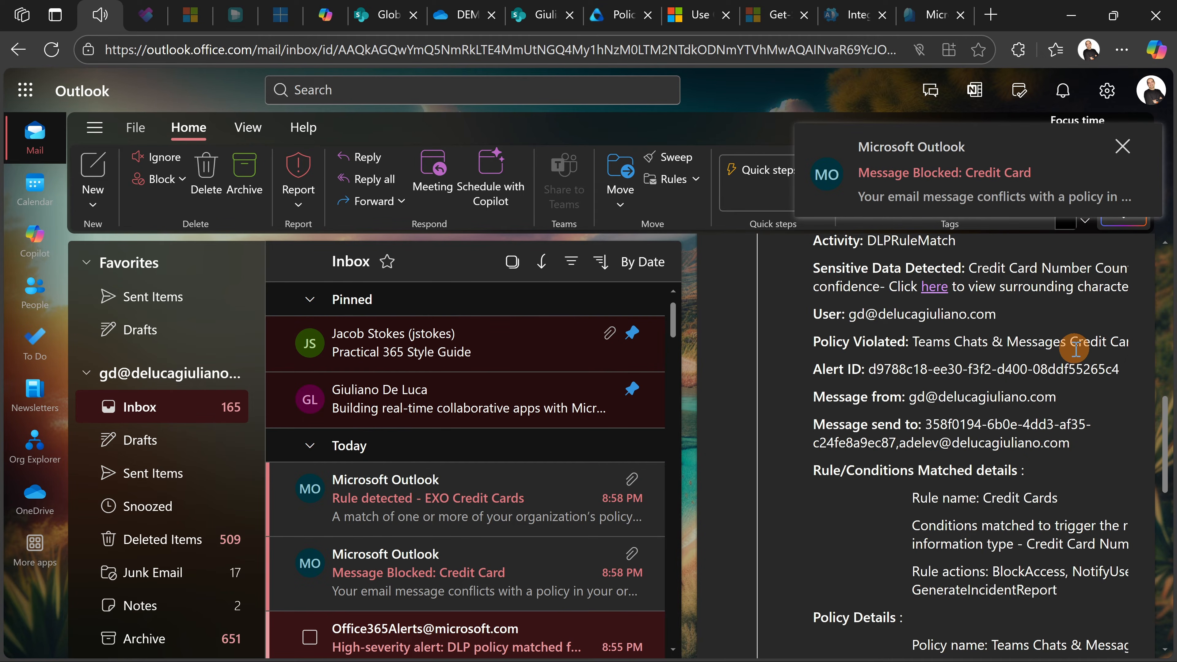
scroll(996, 371, "down", 6)
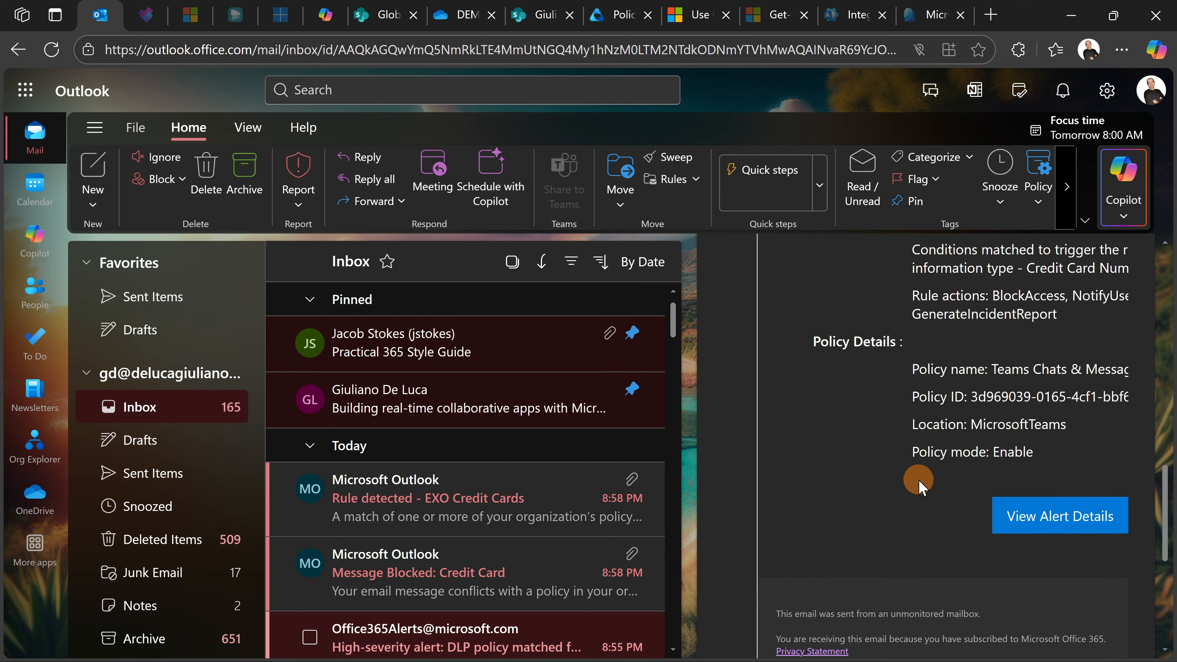
- Examine the "Message Blocked: Credit Card" notification and the "Rule detected - EXO Credit Cards" report in the inbox
left_click(442, 591)
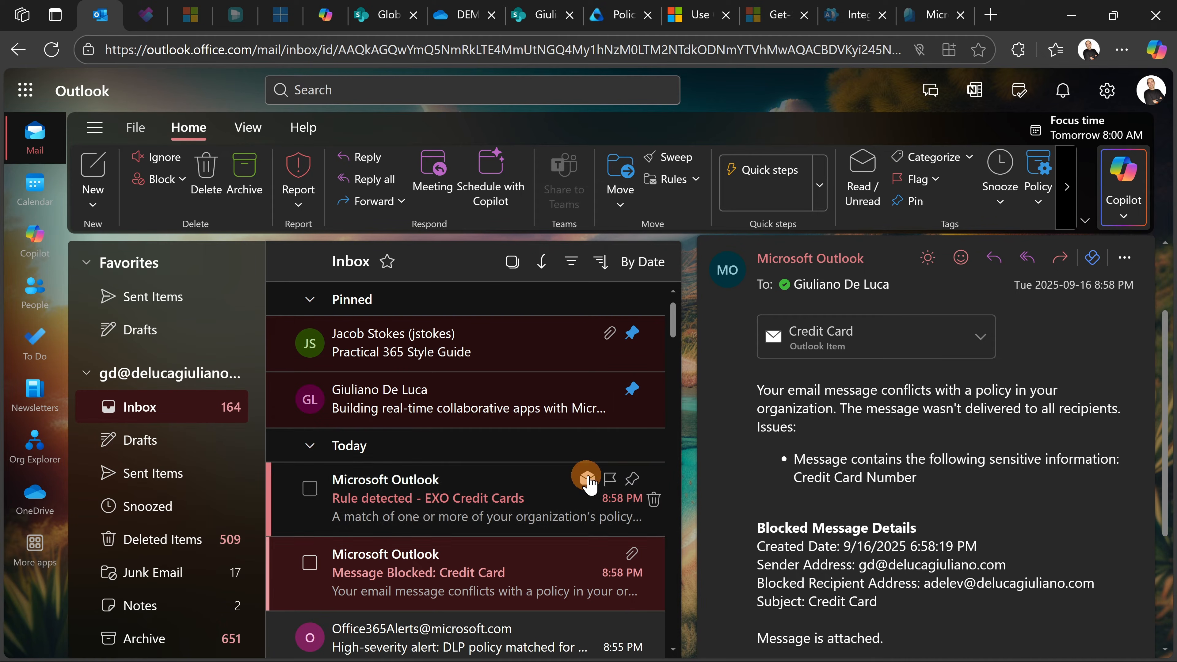
scroll(829, 464, "down", 3)
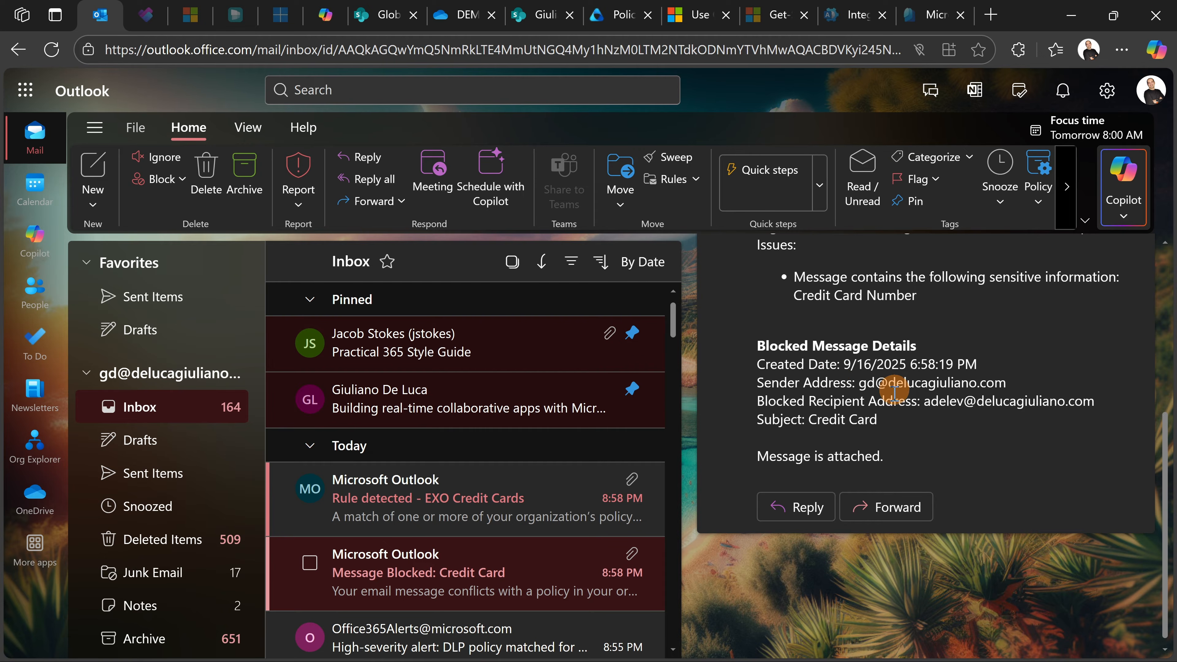
left_click(483, 515)
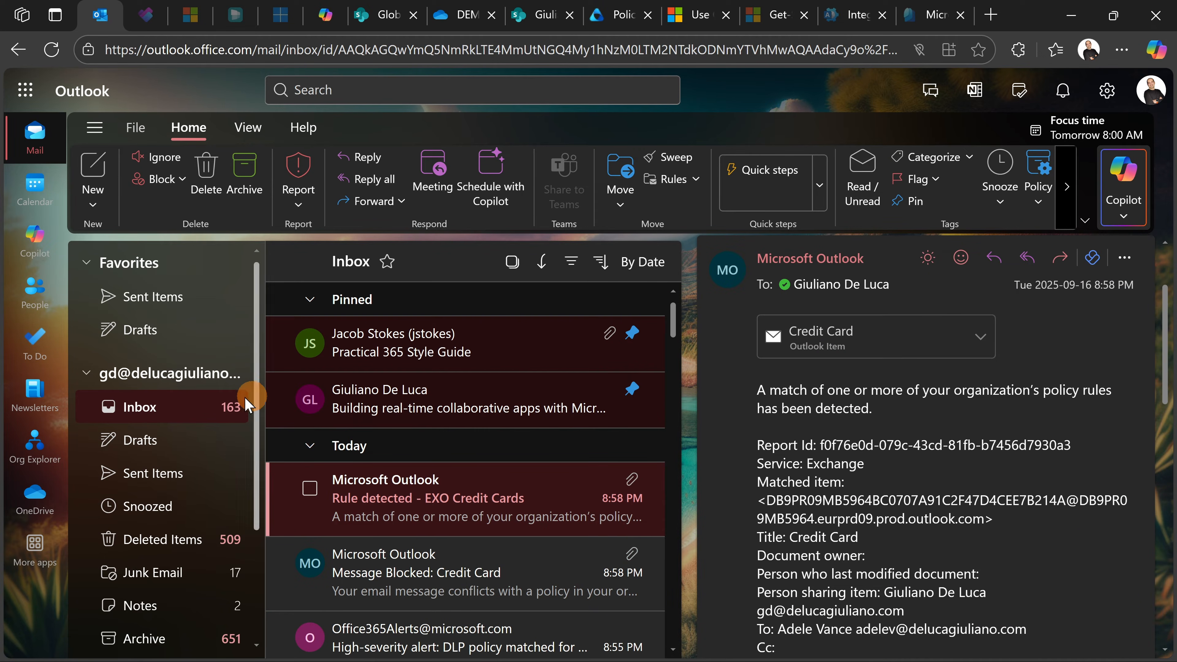
- Switch to the recipient's browser profile and check the Focused and Other messages in the Outlook inbox for the credit card email
mouse_move(775, 661)
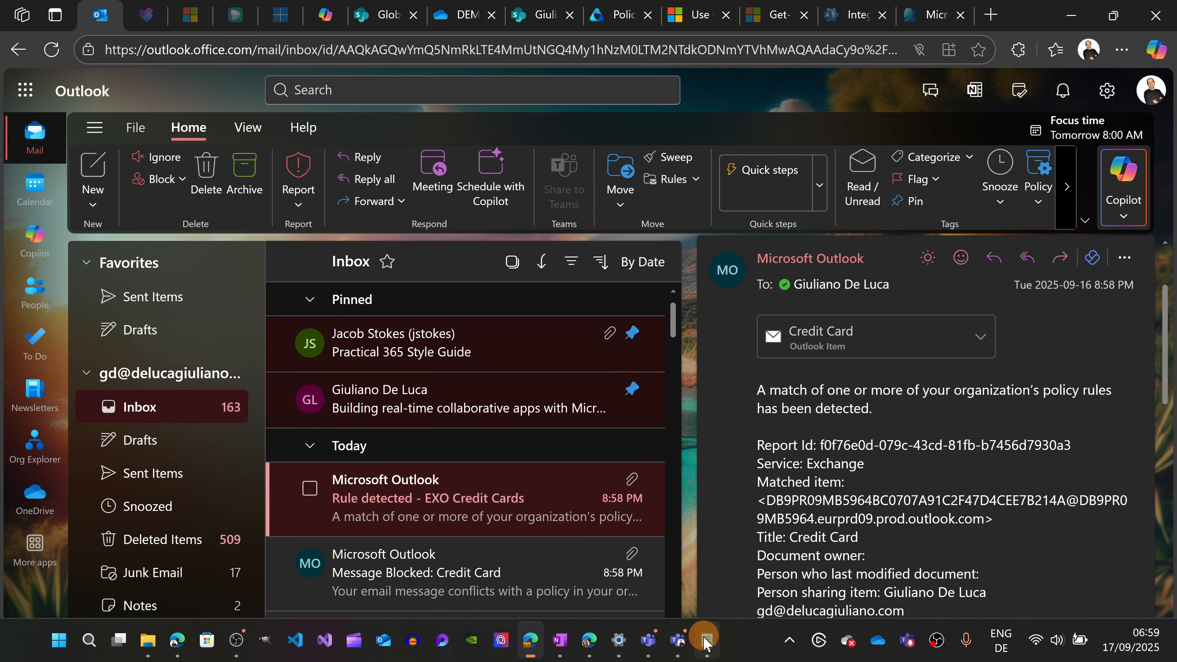
left_click(590, 641)
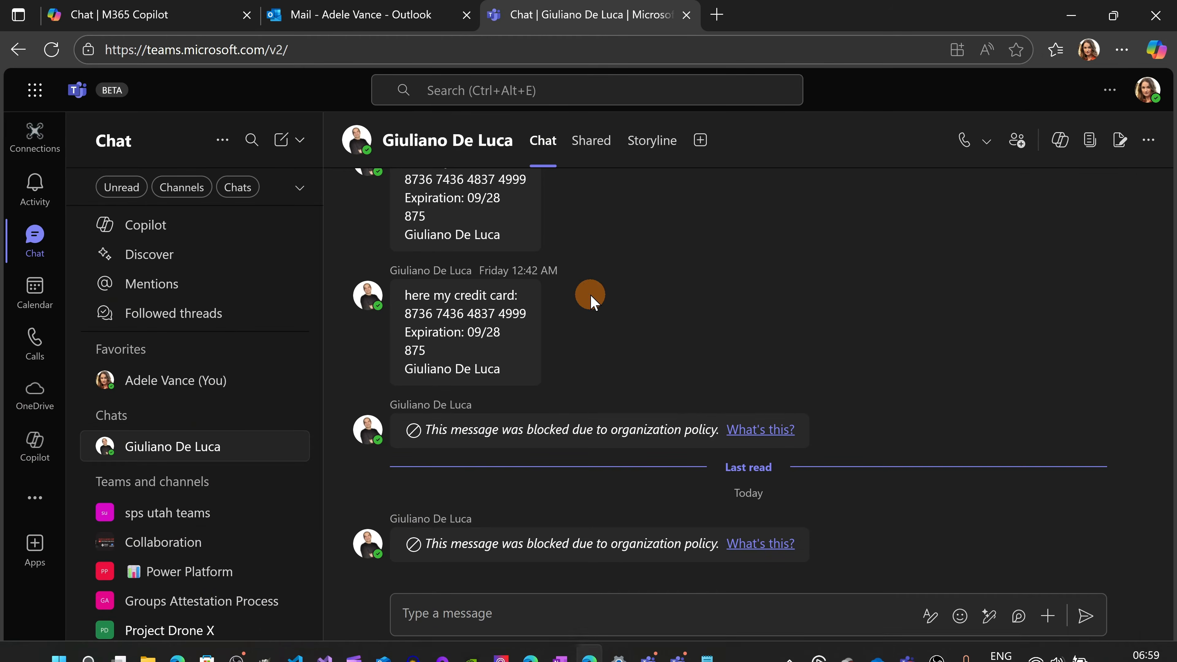
left_click(305, 16)
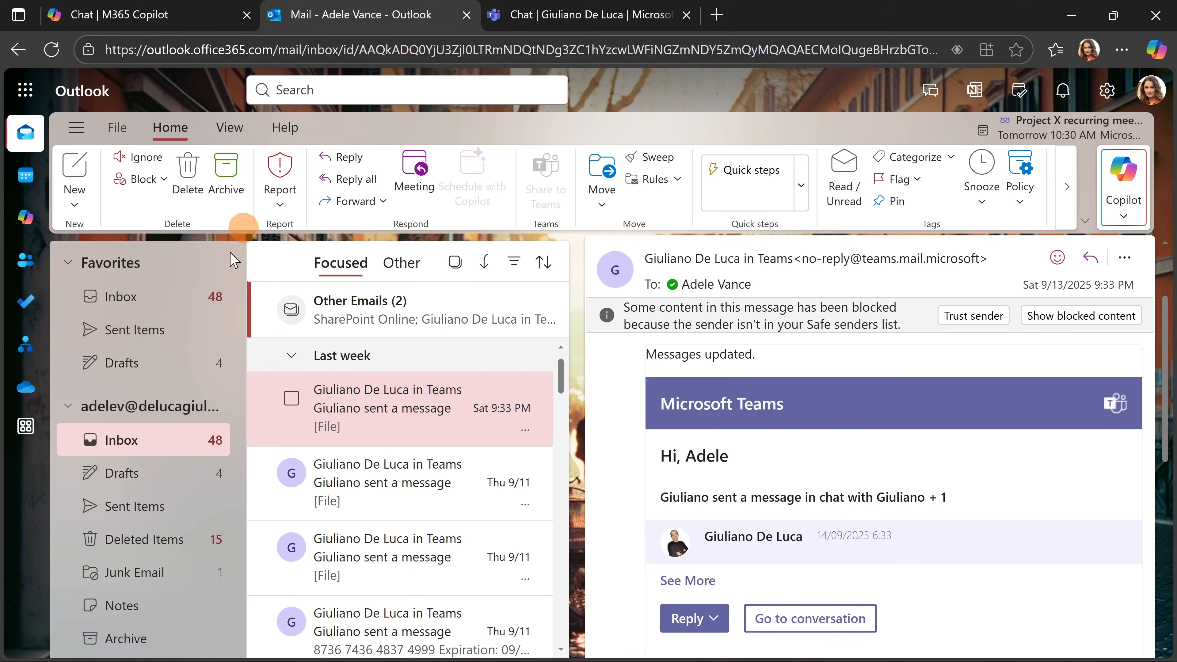
left_click(136, 449)
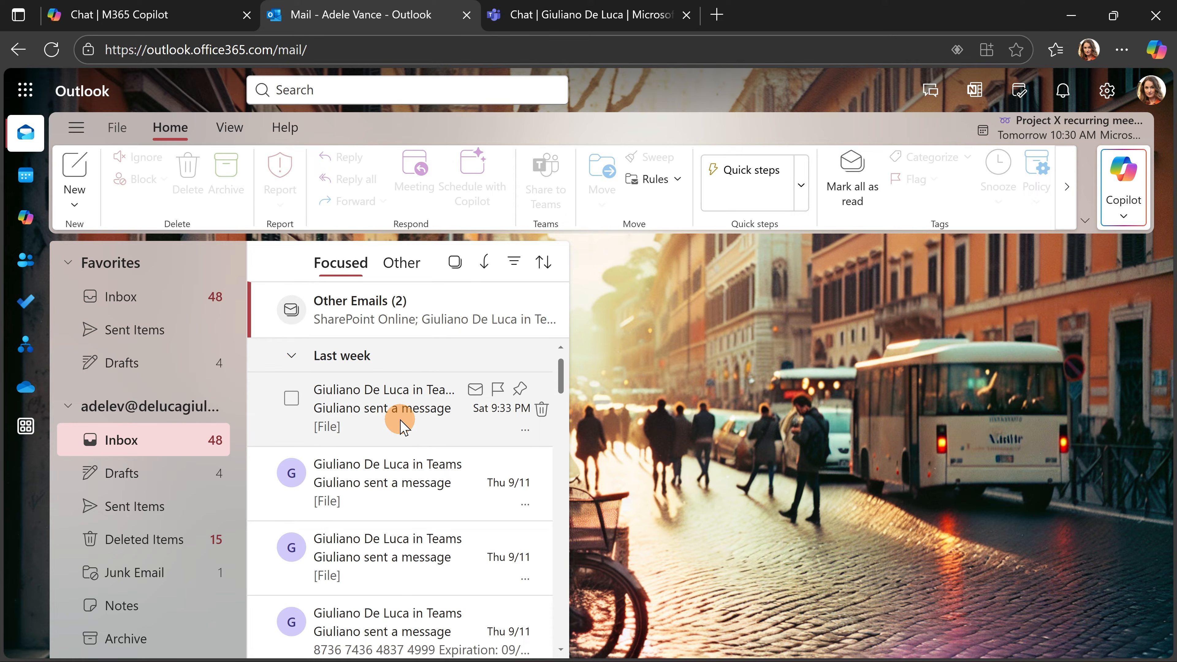
left_click(375, 333)
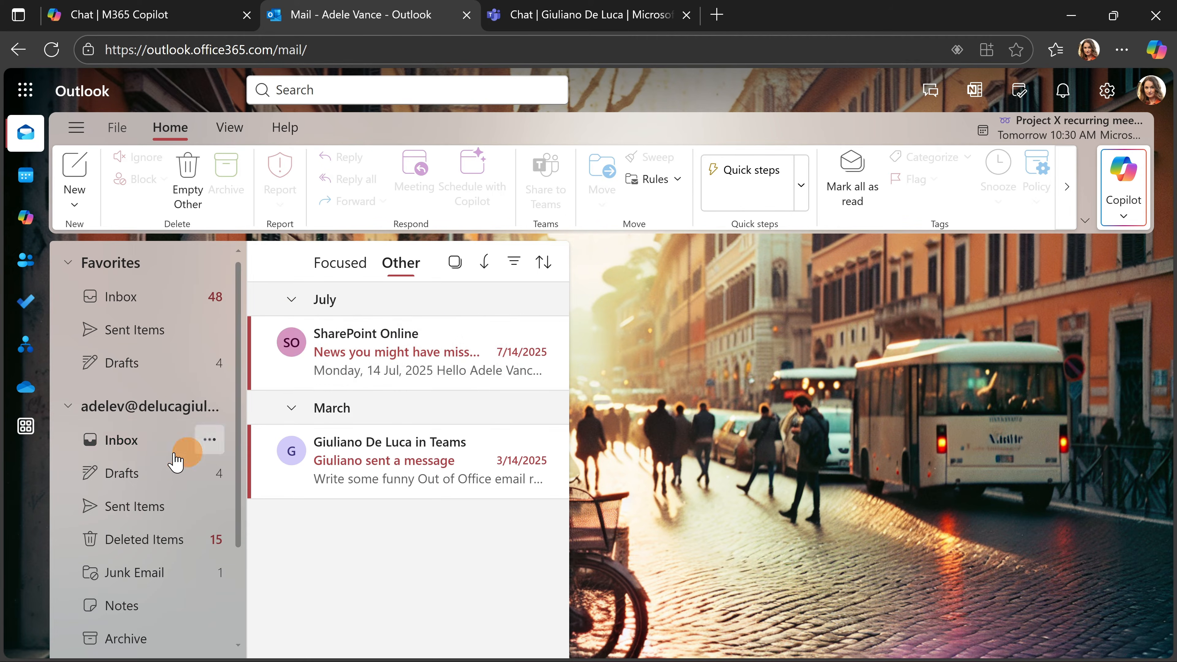
left_click(176, 458)
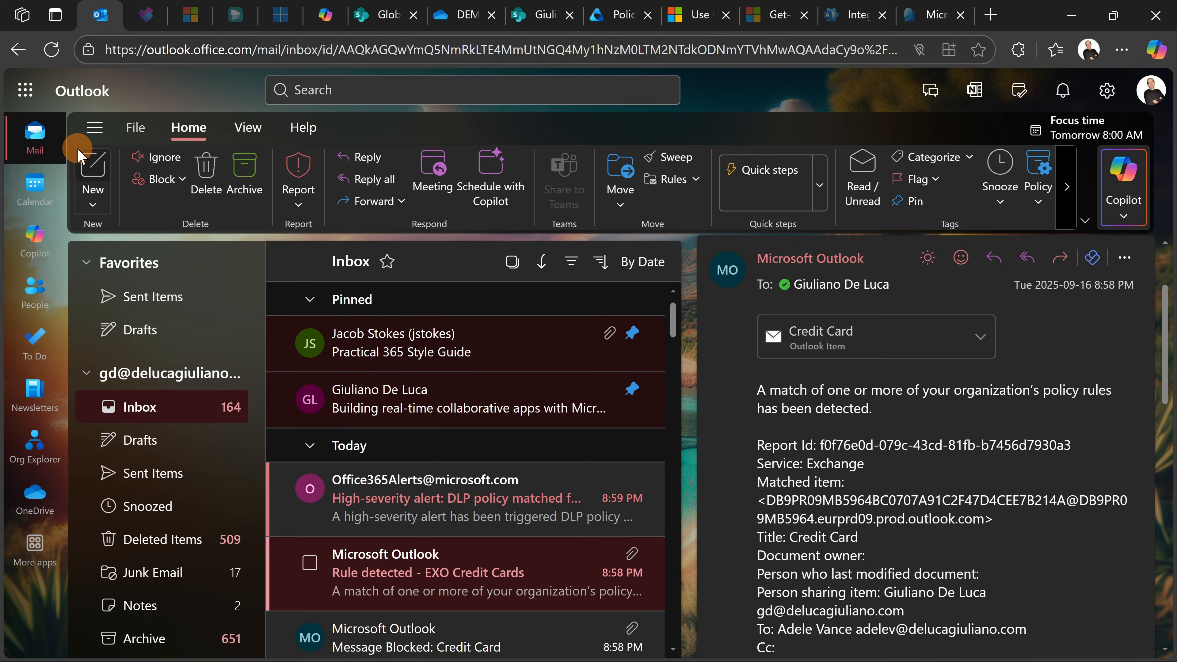
- In the sender's Outlook, start another email in a pop-out window and address it to the same recipient
left_click(81, 157)
left_click(1131, 264)
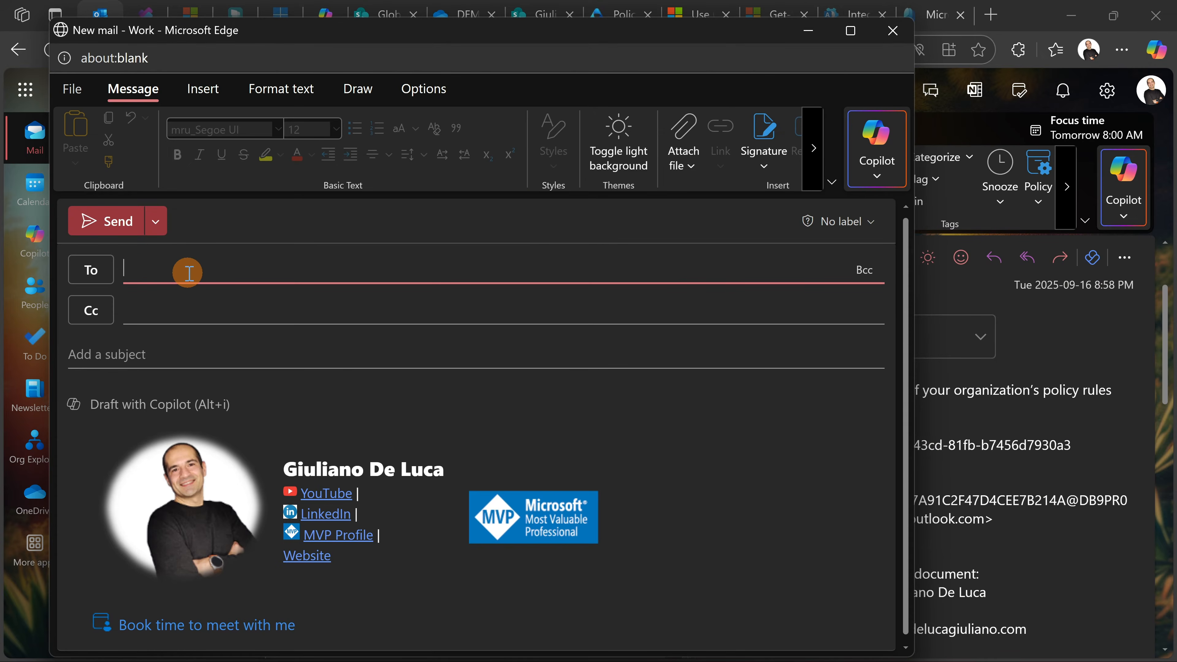
type("adele")
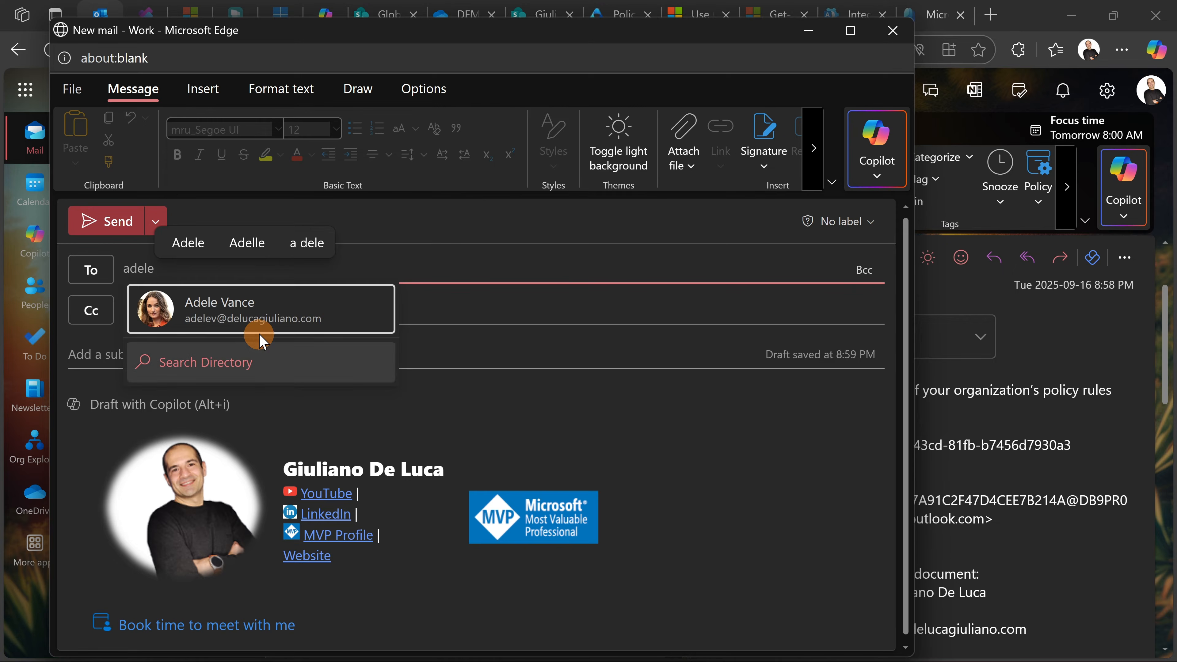
left_click(259, 331)
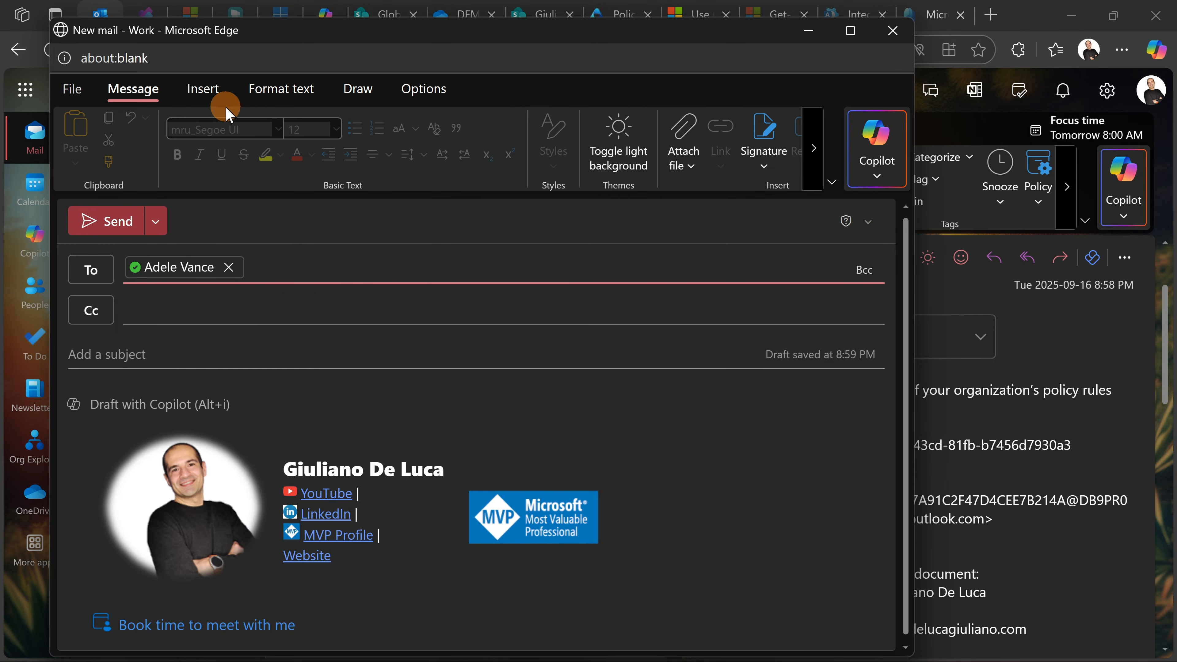
- Attach the file "here my credit card.docx" from the computer's Desktop folder to the email
left_click(688, 146)
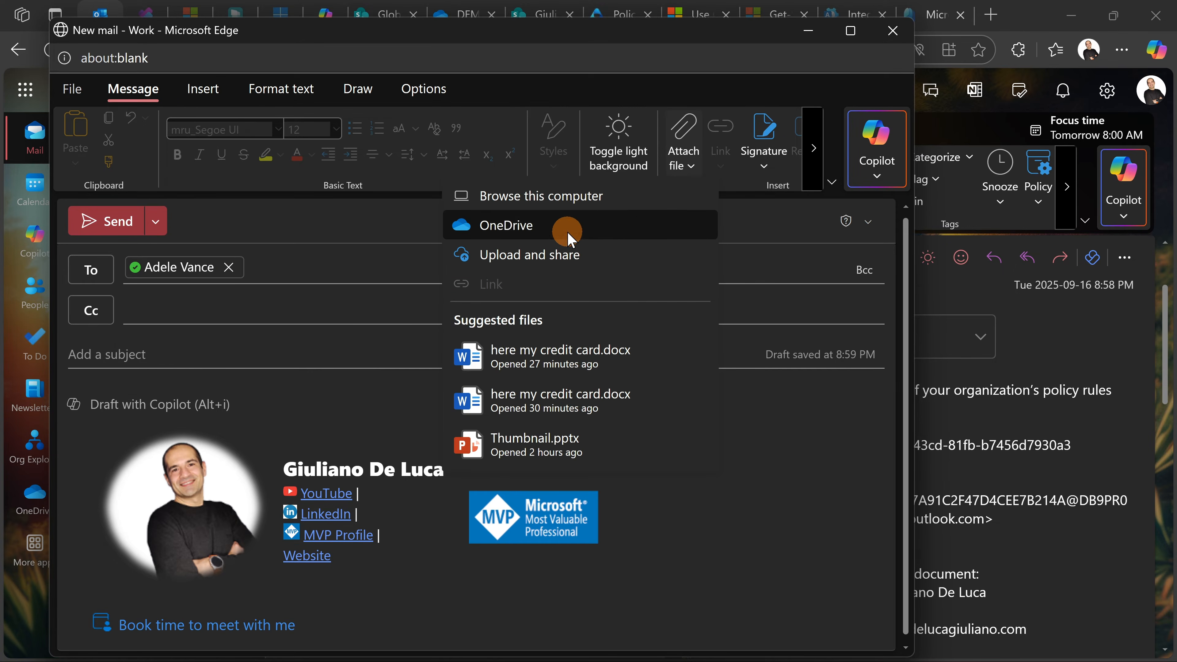
left_click(522, 205)
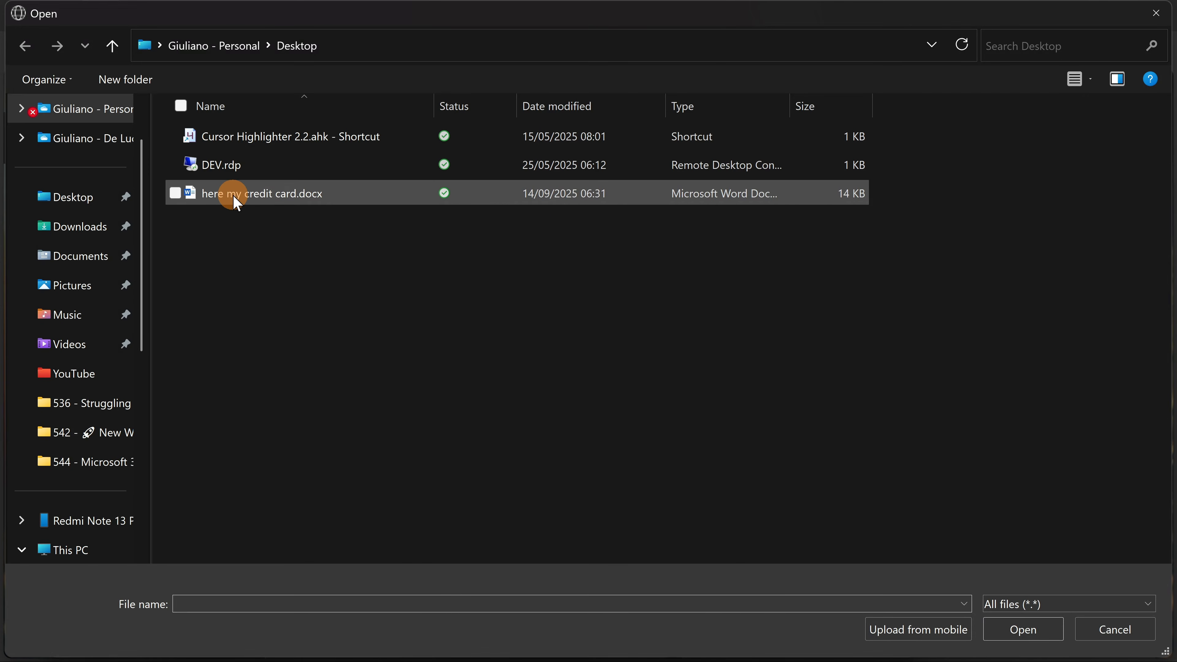
left_click(244, 199)
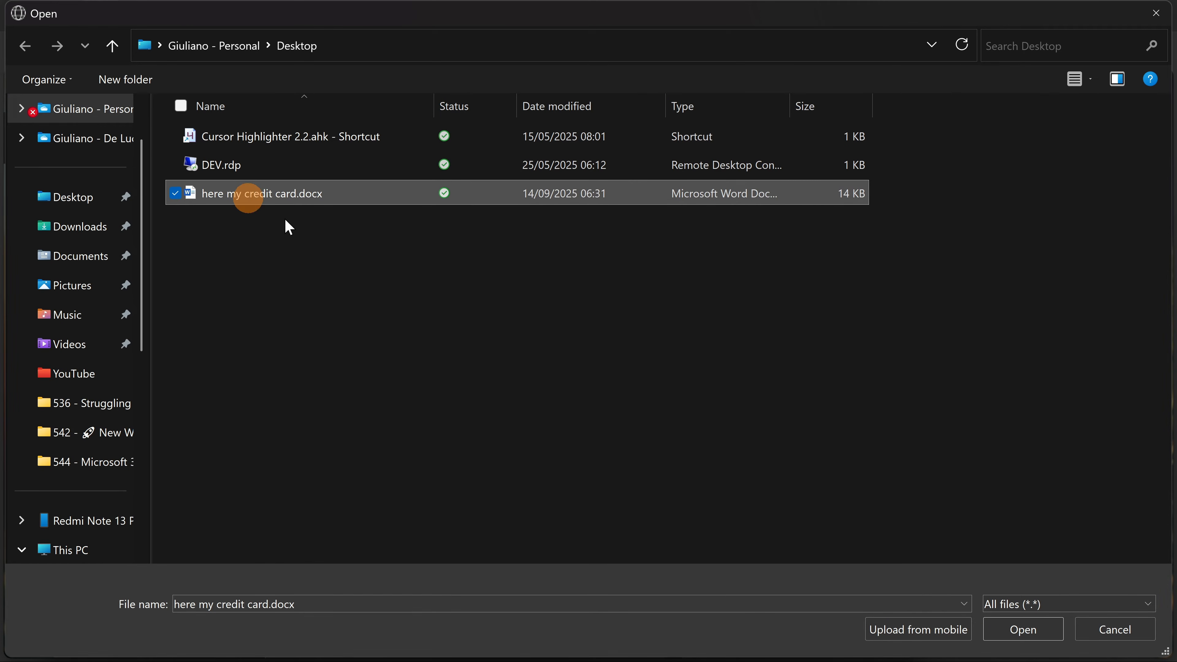
left_click(1036, 632)
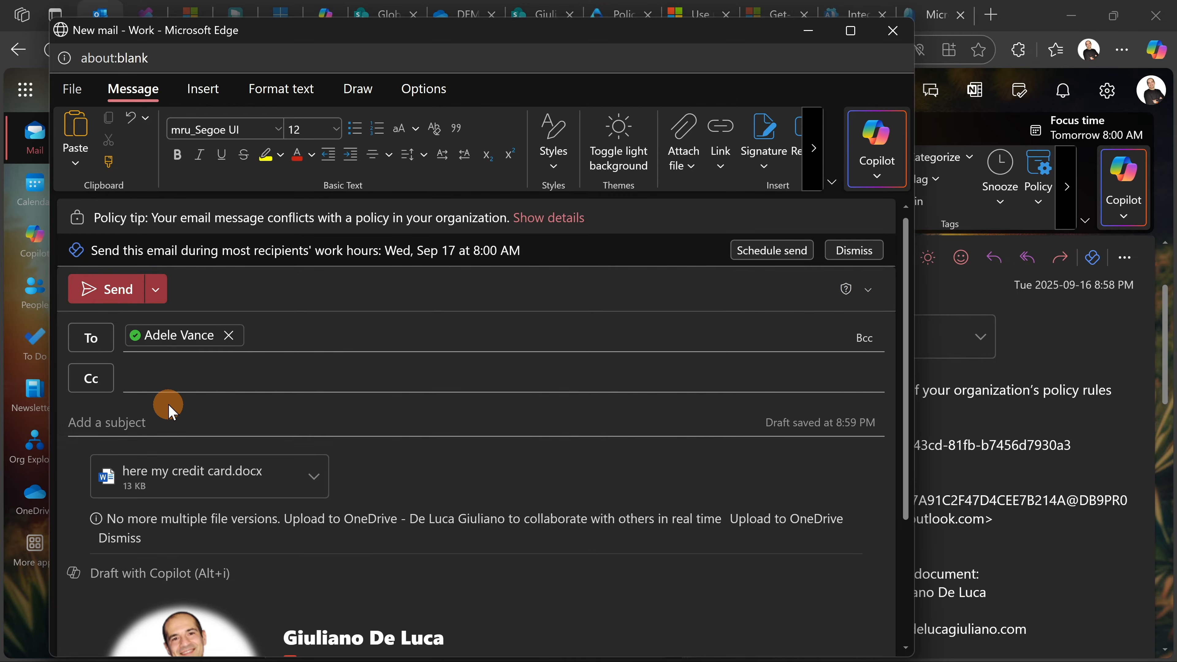
- Set the subject of the email with the attached document to "Credit Card"
left_click(163, 422)
type("Cred")
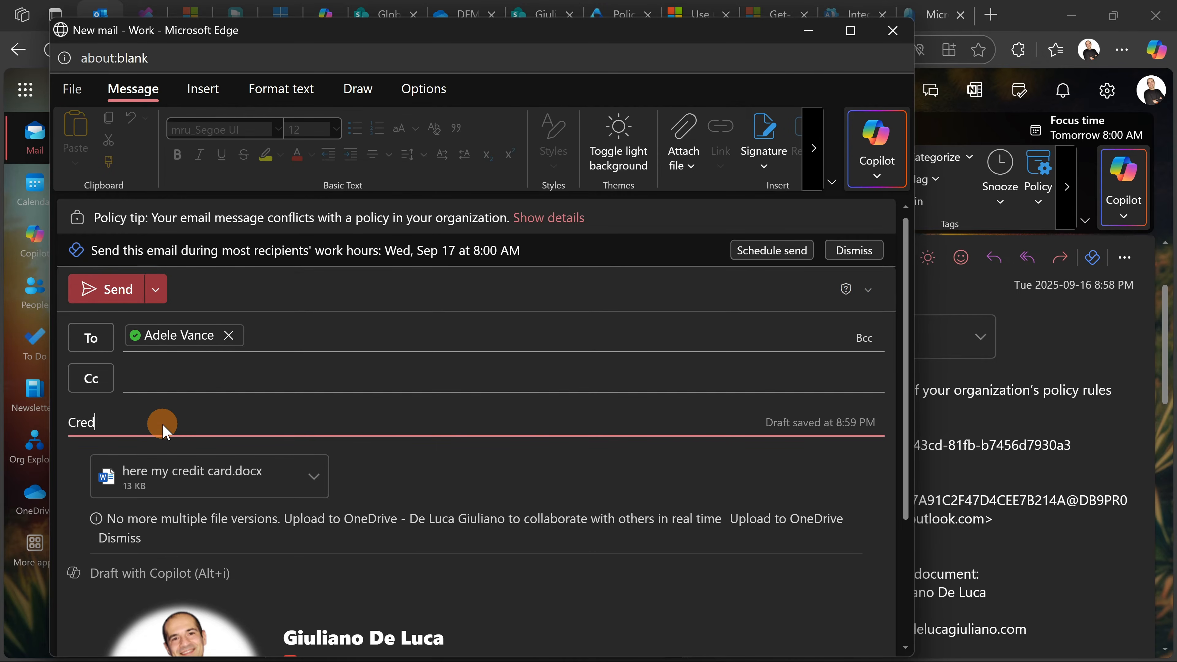
type("it Carrd")
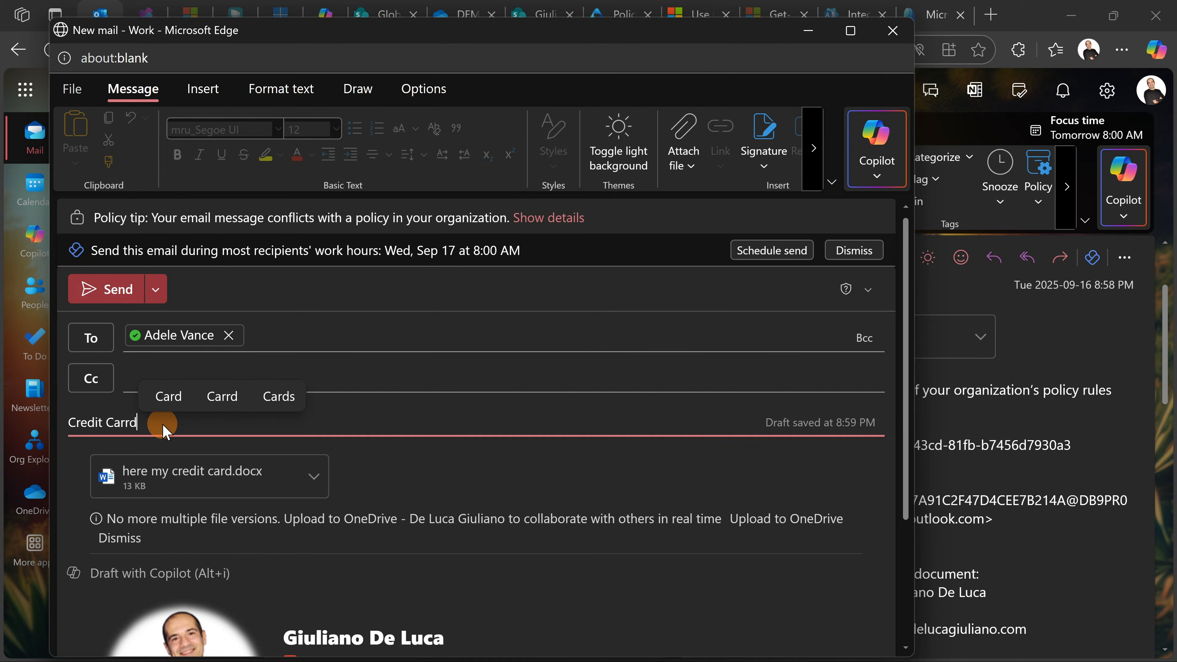
key("BackSpace")
key("BackSpace")
type("d")
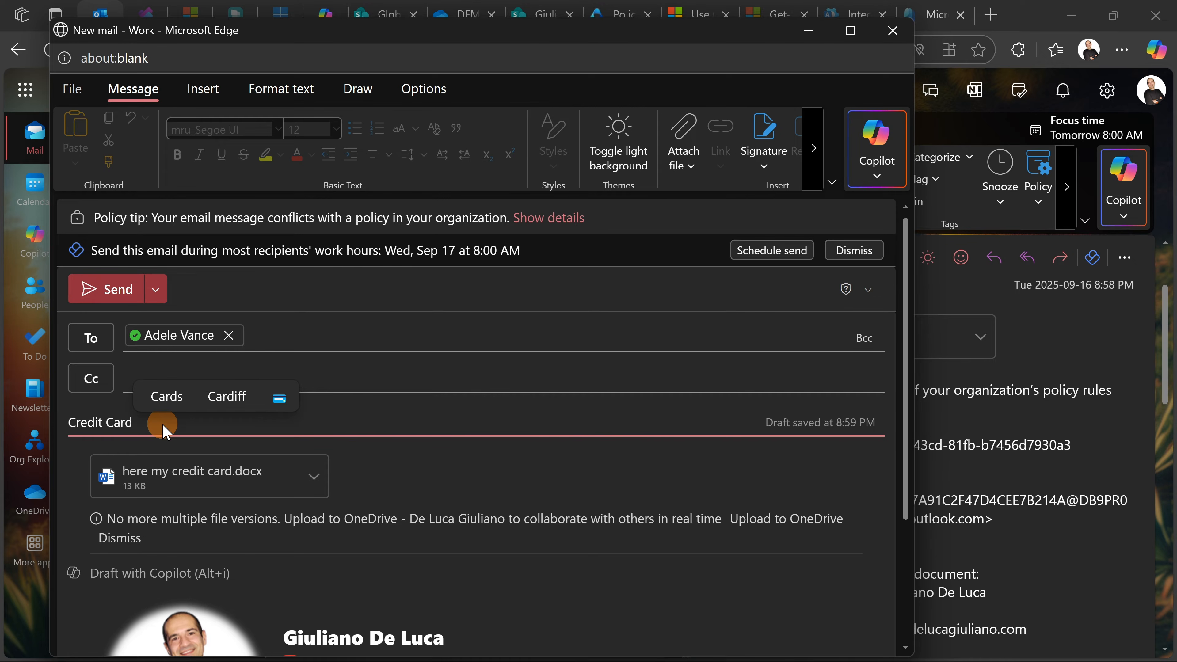
- Try twice to send the email with the attached Word document, closing the notice after each attempt
left_click(112, 292)
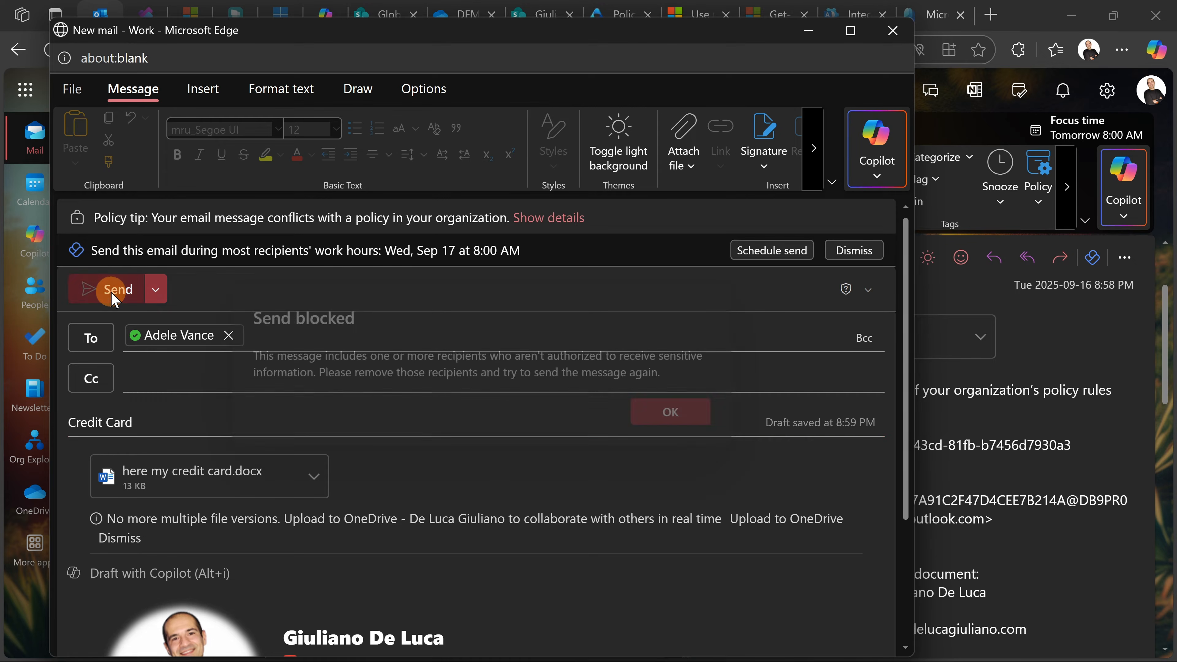
left_click(718, 423)
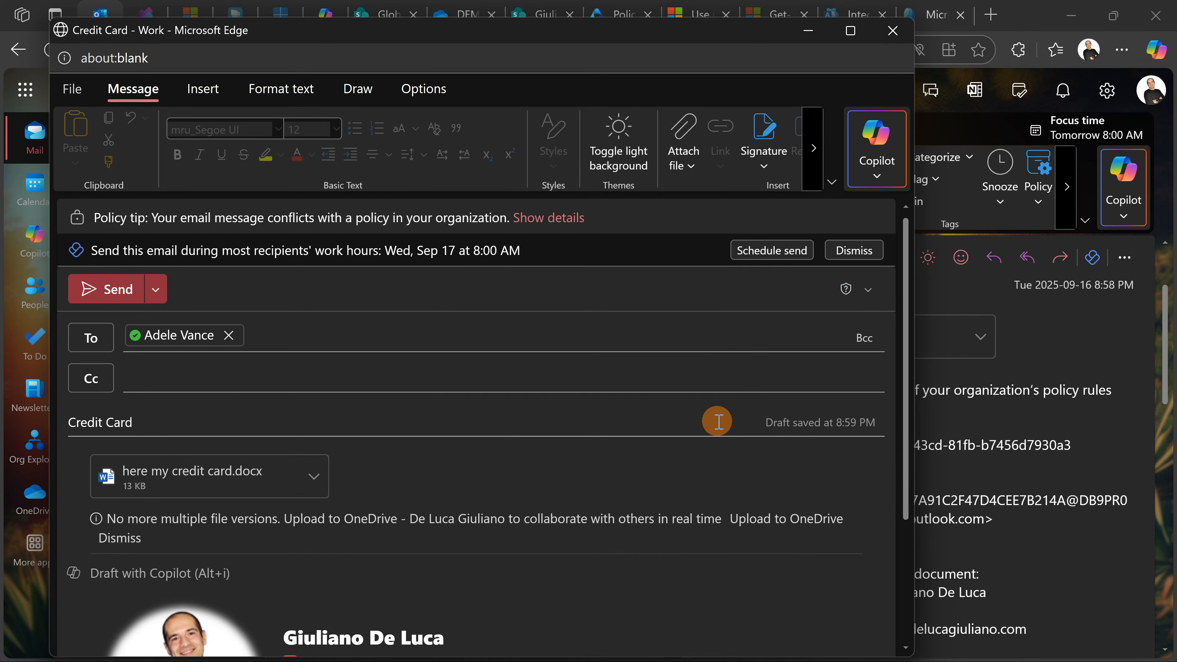
left_click(130, 289)
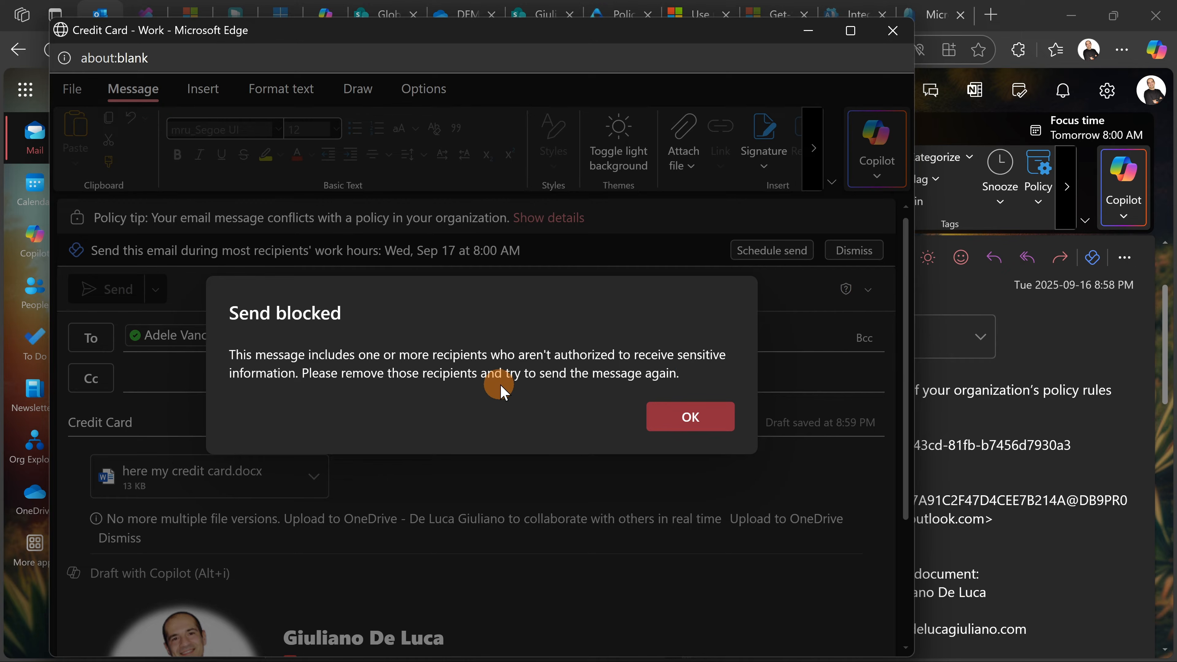
left_click(702, 417)
- Preview the attached "here my credit card.docx" in its own window and examine the card number and expiration lines
left_click(203, 482)
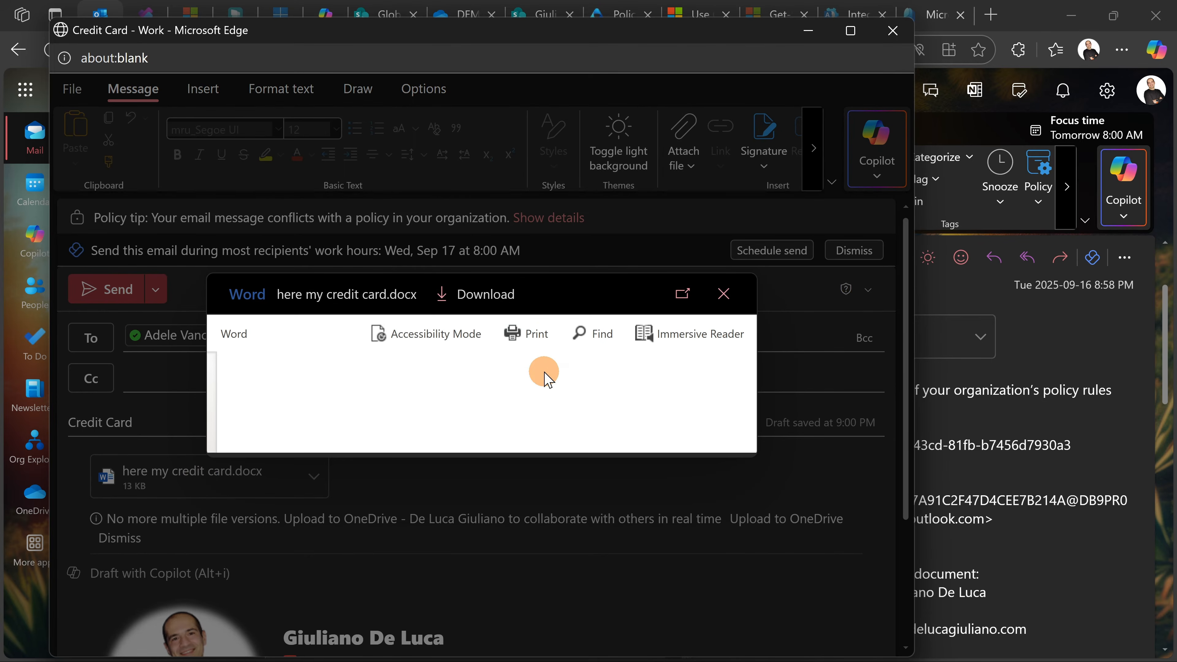
left_click(692, 297)
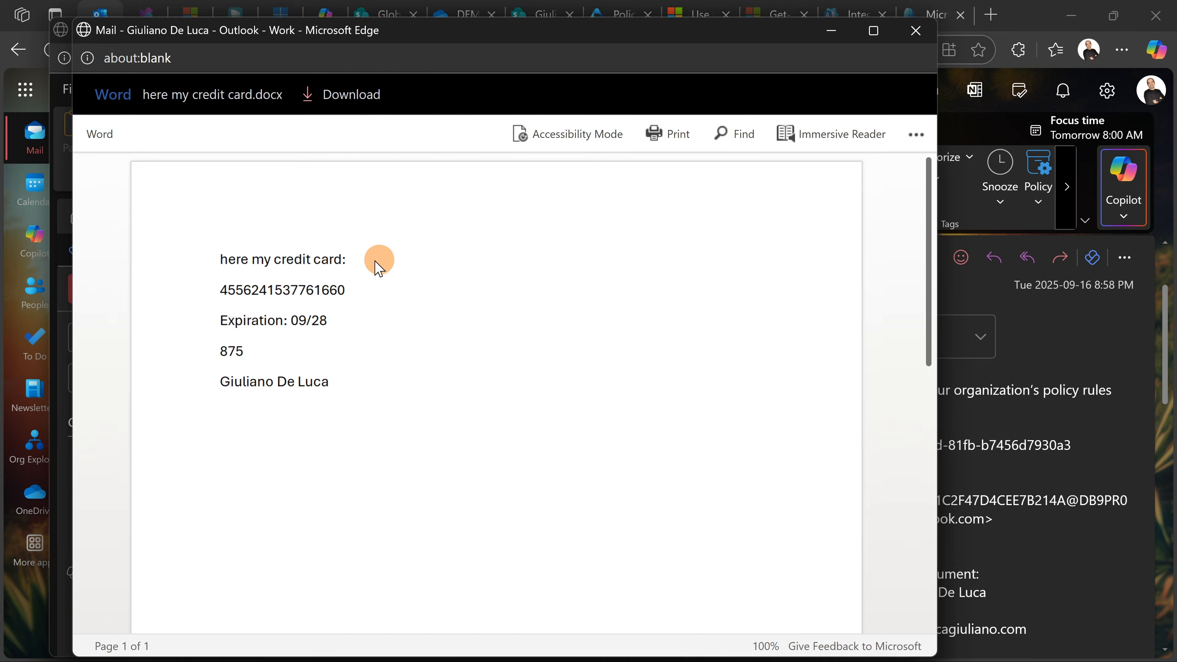
triple_click(234, 289)
triple_click(302, 325)
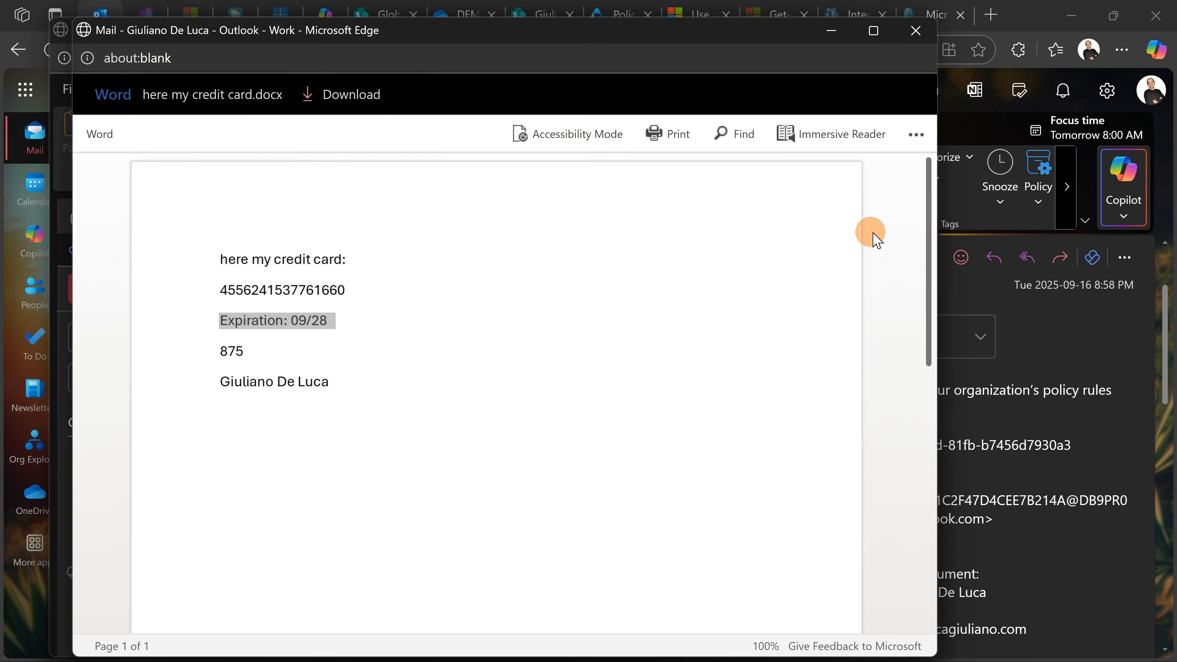
- Close the attachment preview and the draft email, and read the high-severity DLP alert and the "Rule detected - EXO Credit Cards" message
left_click(916, 31)
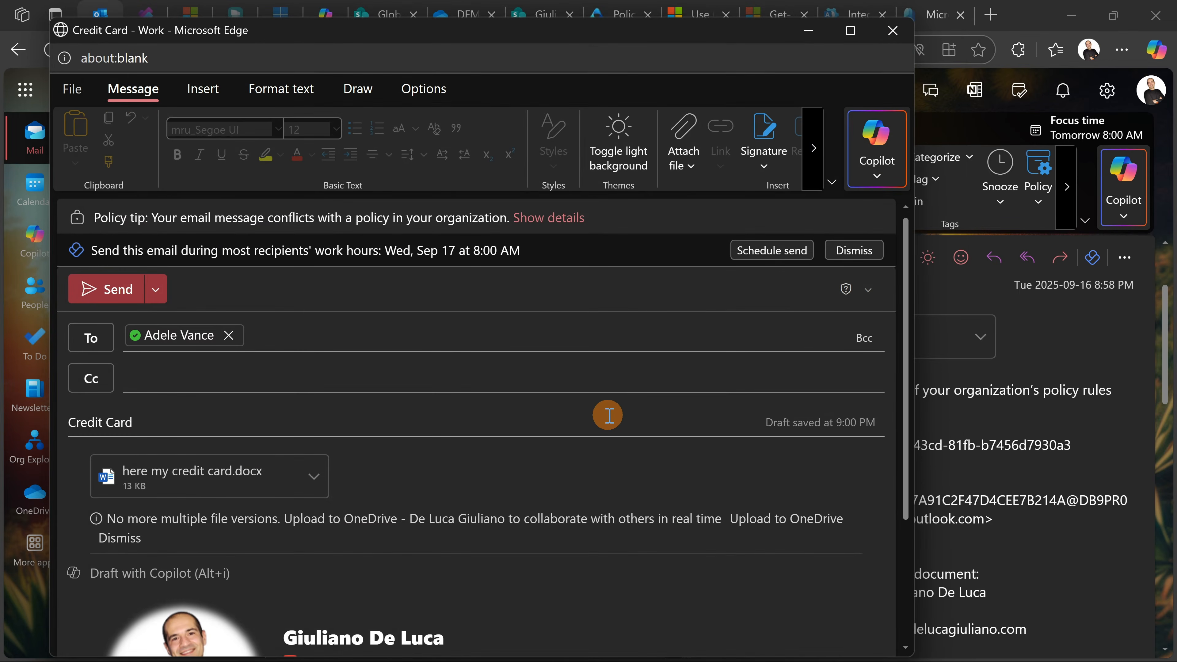
left_click(891, 36)
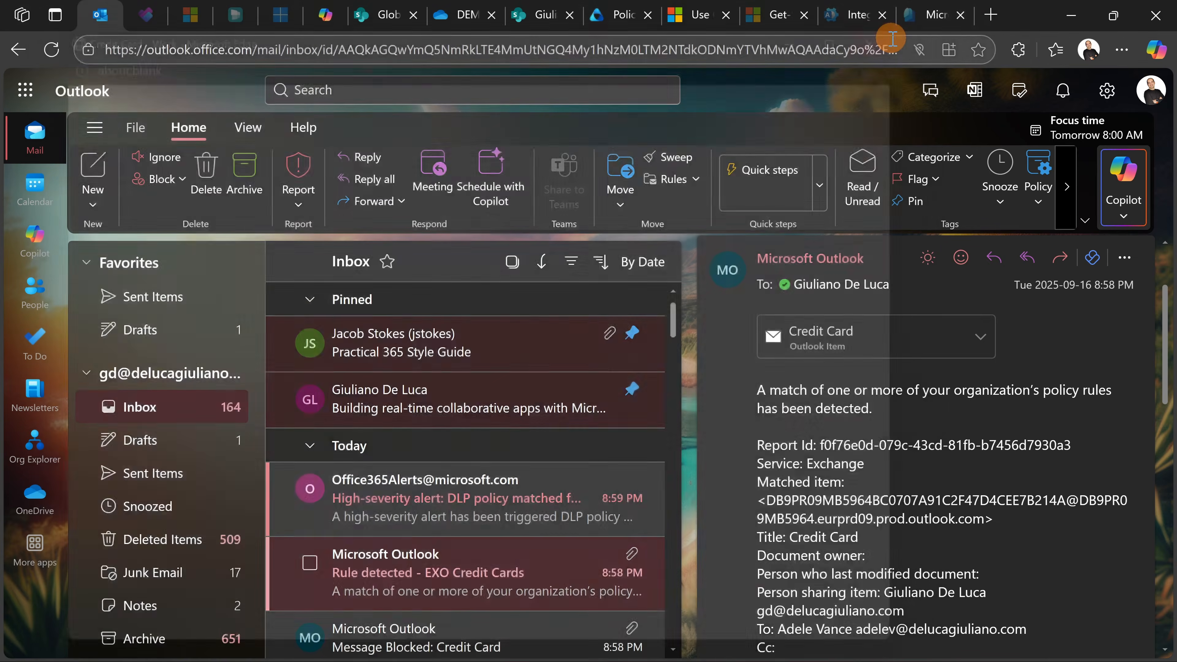
left_click(488, 510)
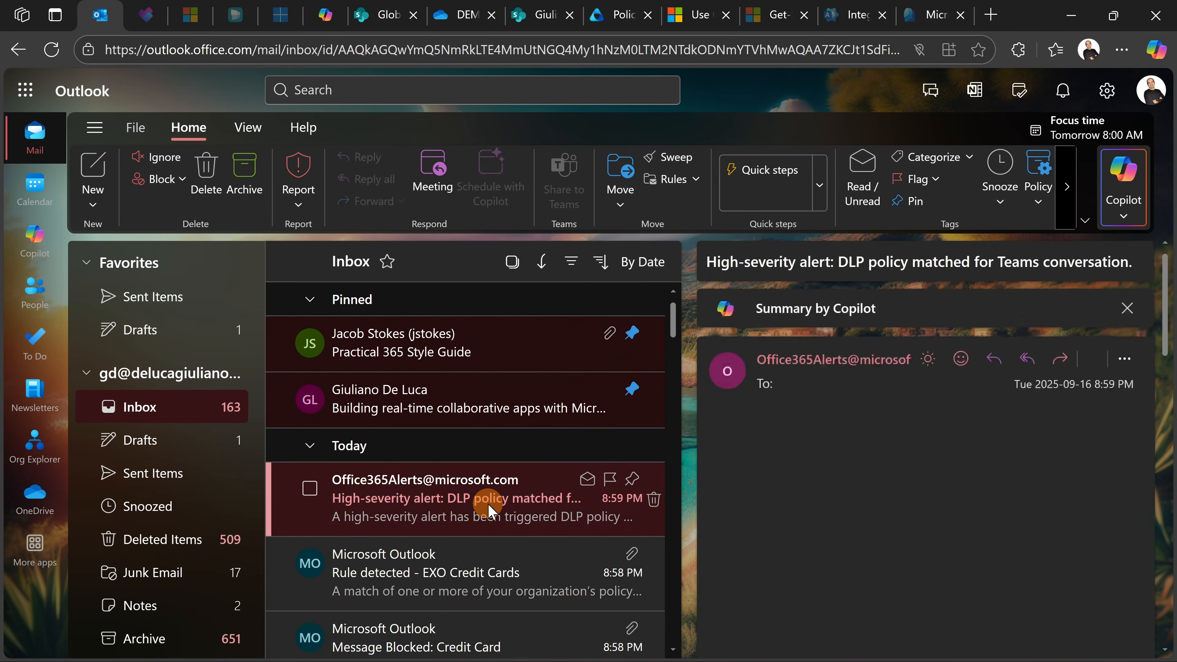
left_click(471, 559)
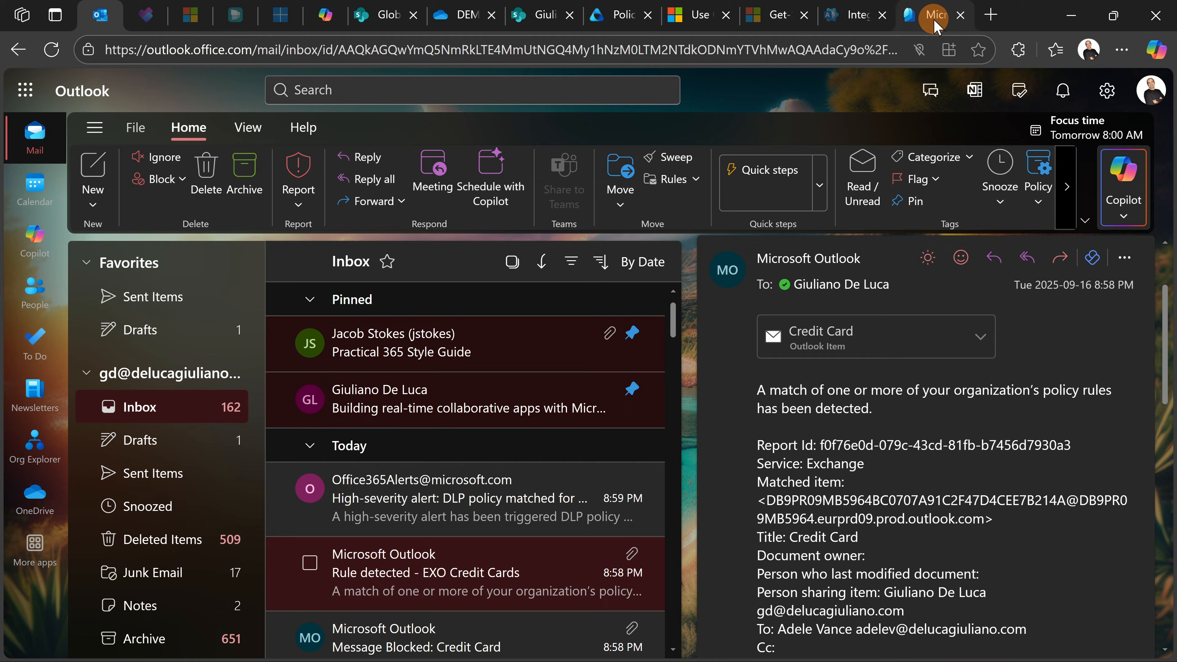
- Switch to the Global HR site in SharePoint and open its Documents library from the site contents
mouse_move(936, 24)
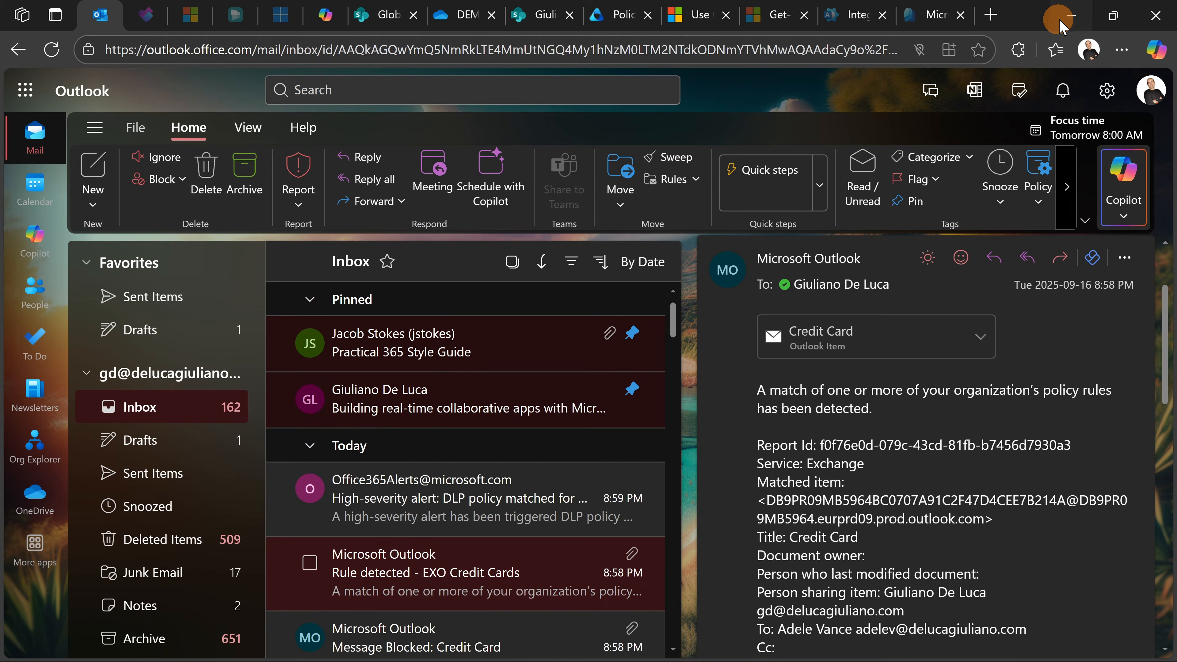
mouse_move(691, 661)
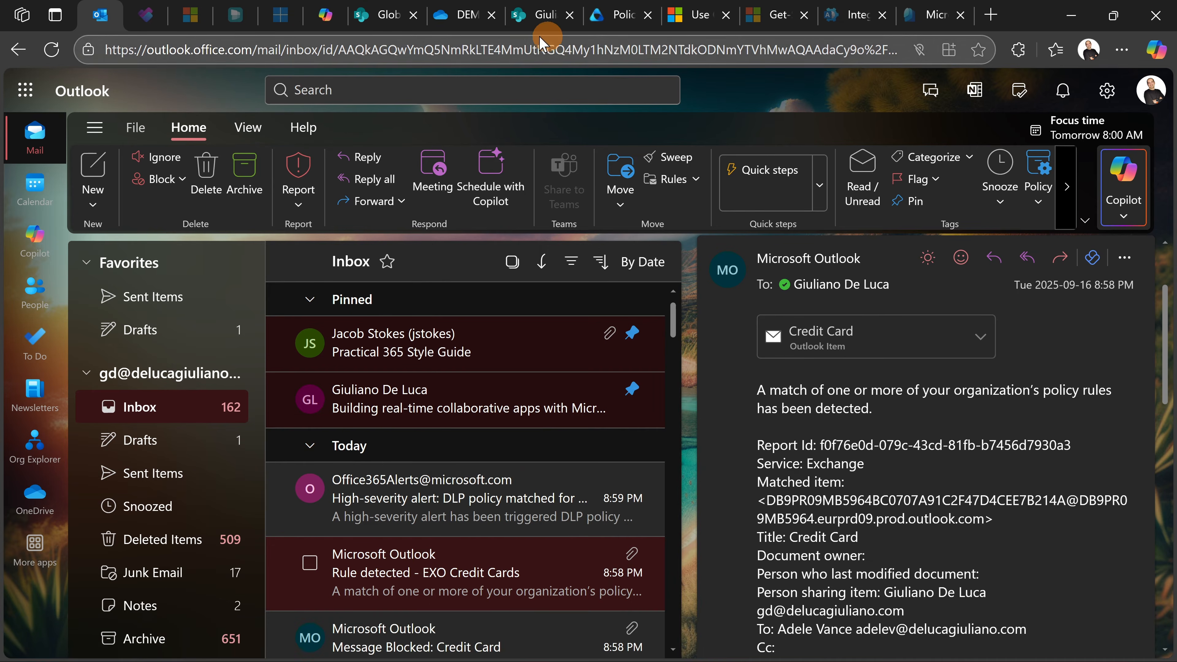
left_click(528, 27)
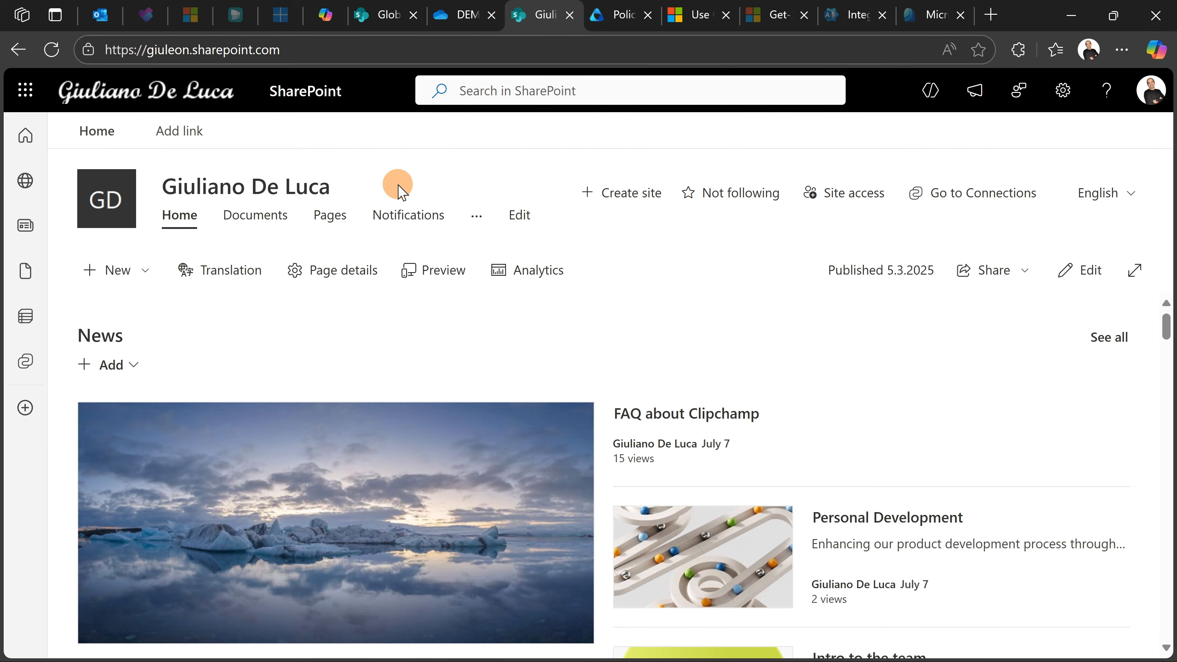
left_click(392, 15)
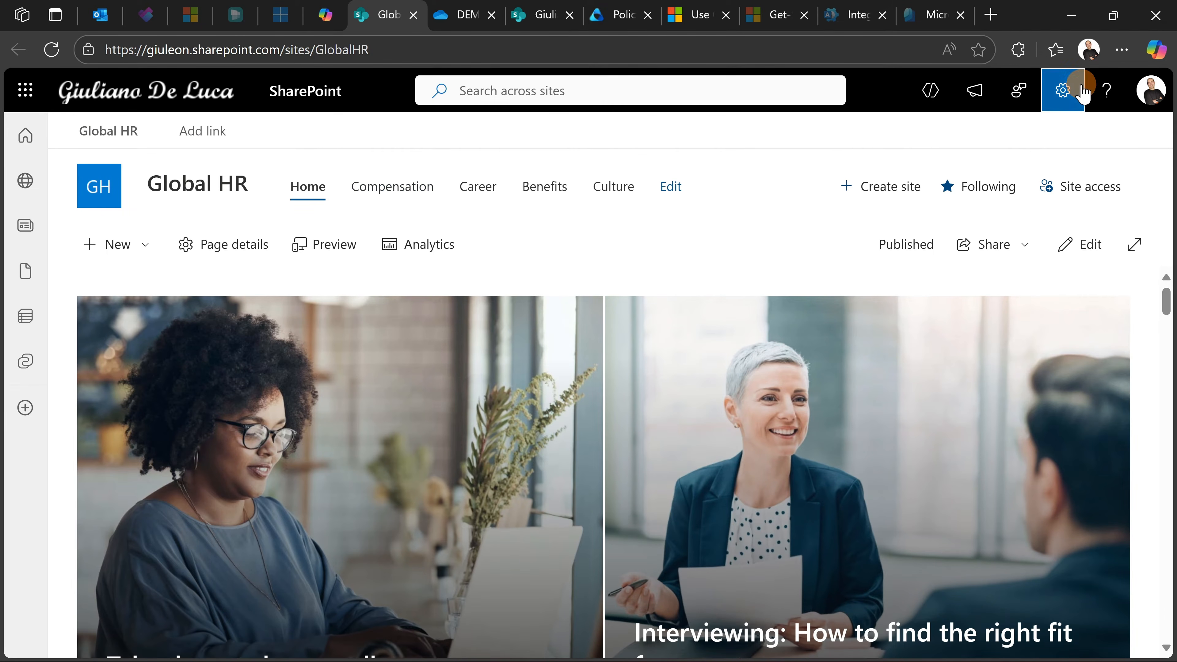
left_click(1063, 89)
left_click(930, 268)
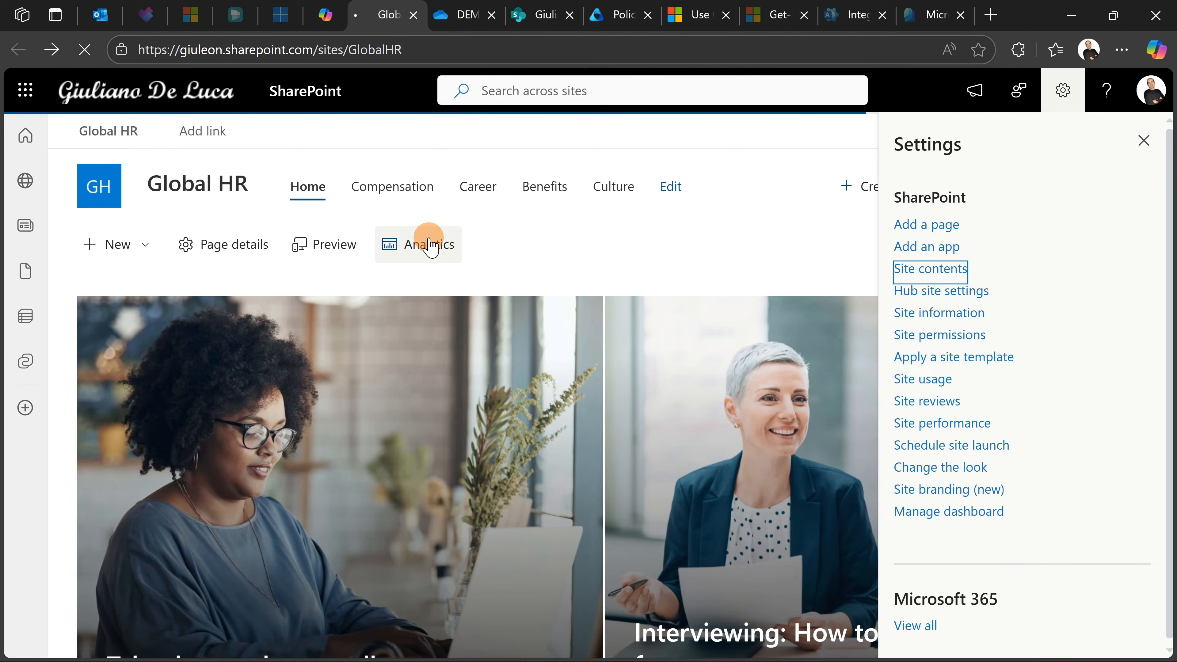
left_click(155, 452)
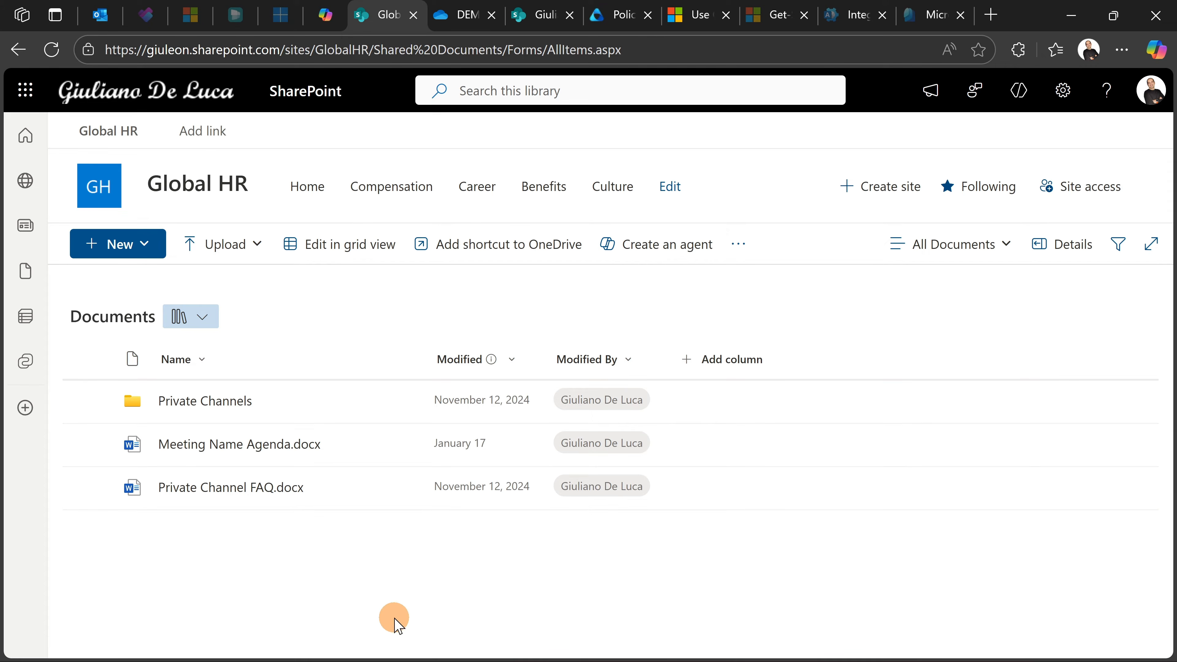
- Upload "here my credit card.docx" from the computer's Desktop folder to the Global HR Documents library
mouse_move(334, 635)
left_click(160, 640)
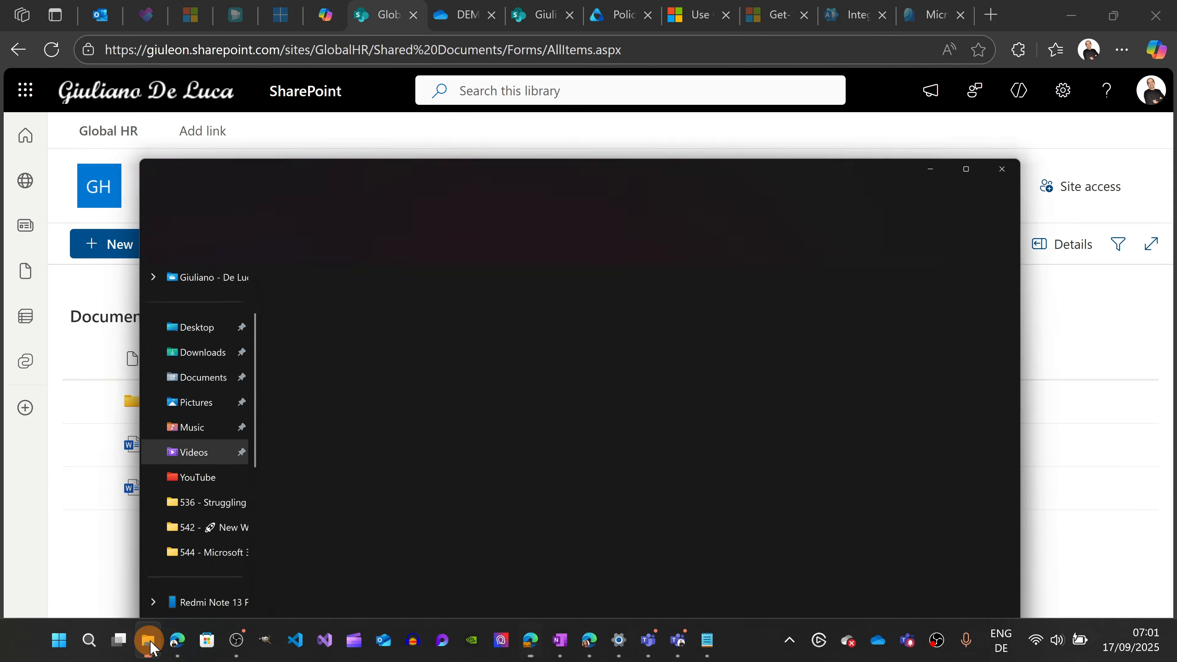
left_click(455, 103)
left_click(306, 97)
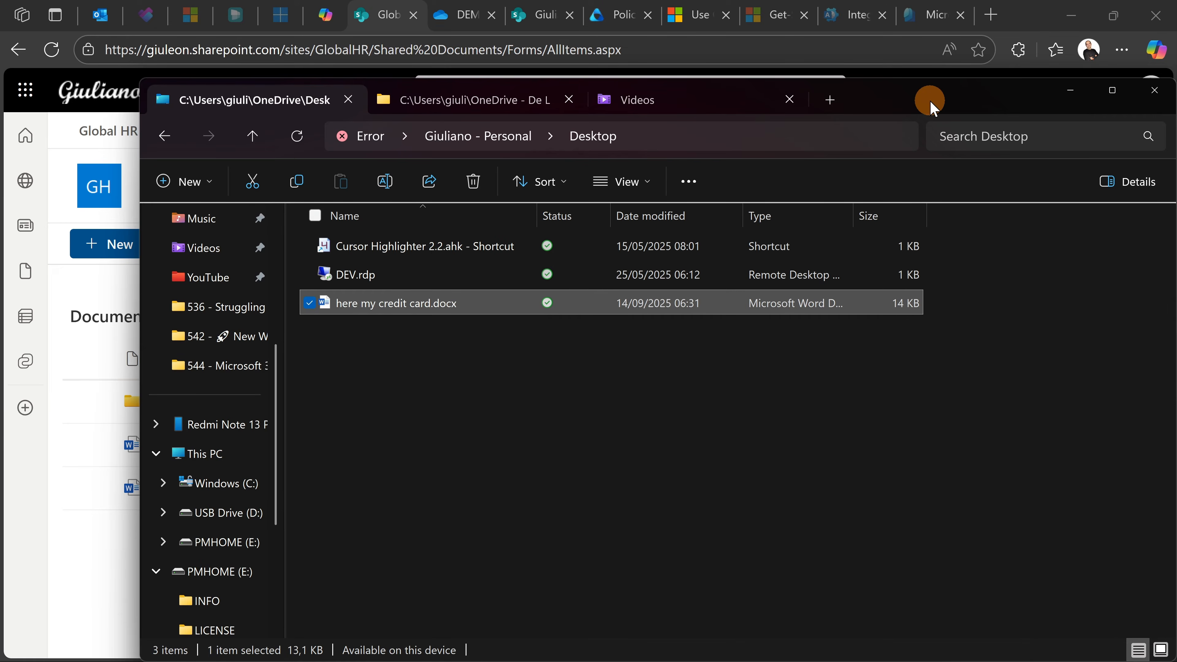
left_click_drag(925, 99, 1020, 99)
left_click_drag(458, 313, 297, 481)
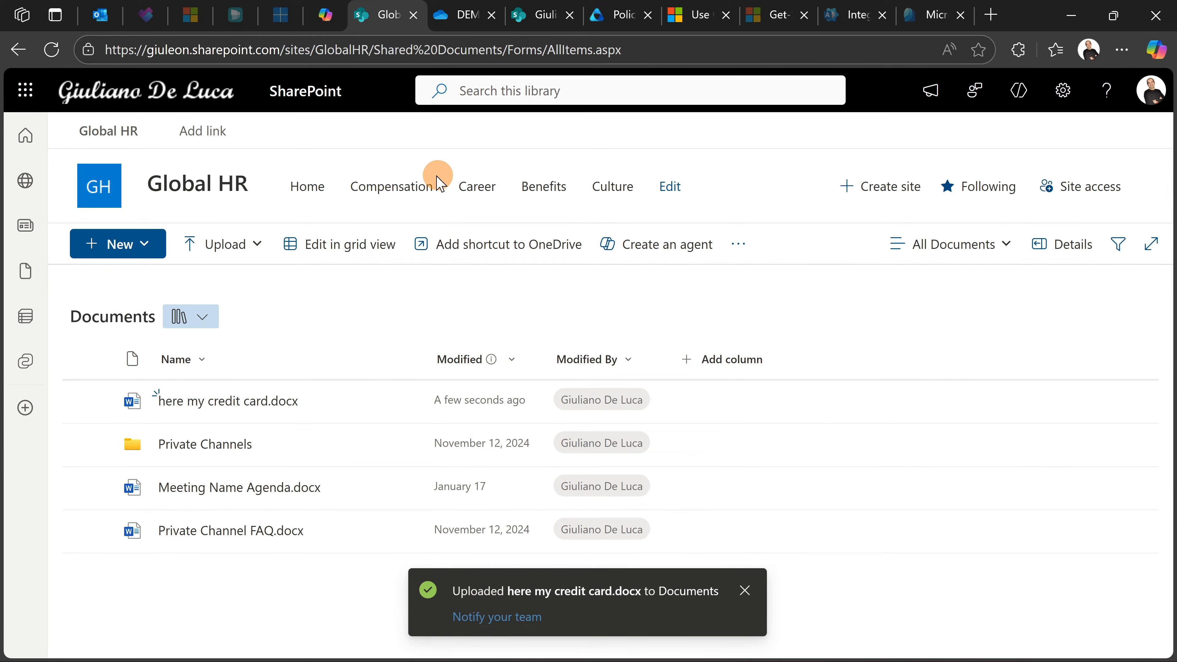
- Refresh the document library and check the restriction marker beside "here my credit card.docx"
mouse_move(452, 32)
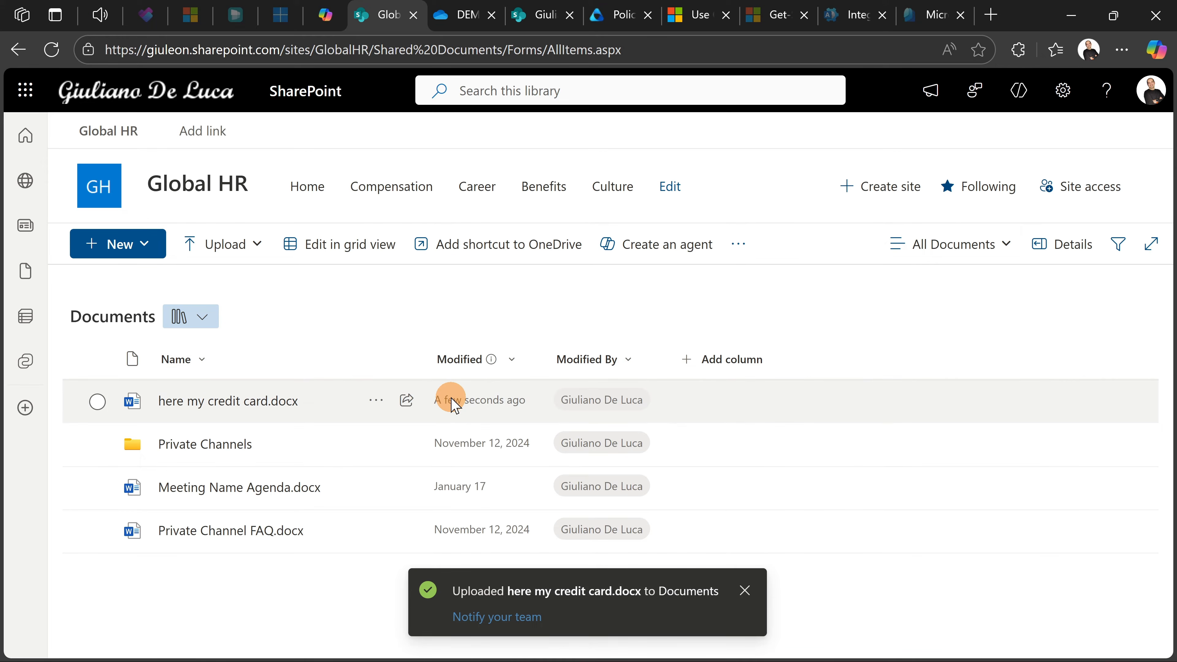
left_click(50, 51)
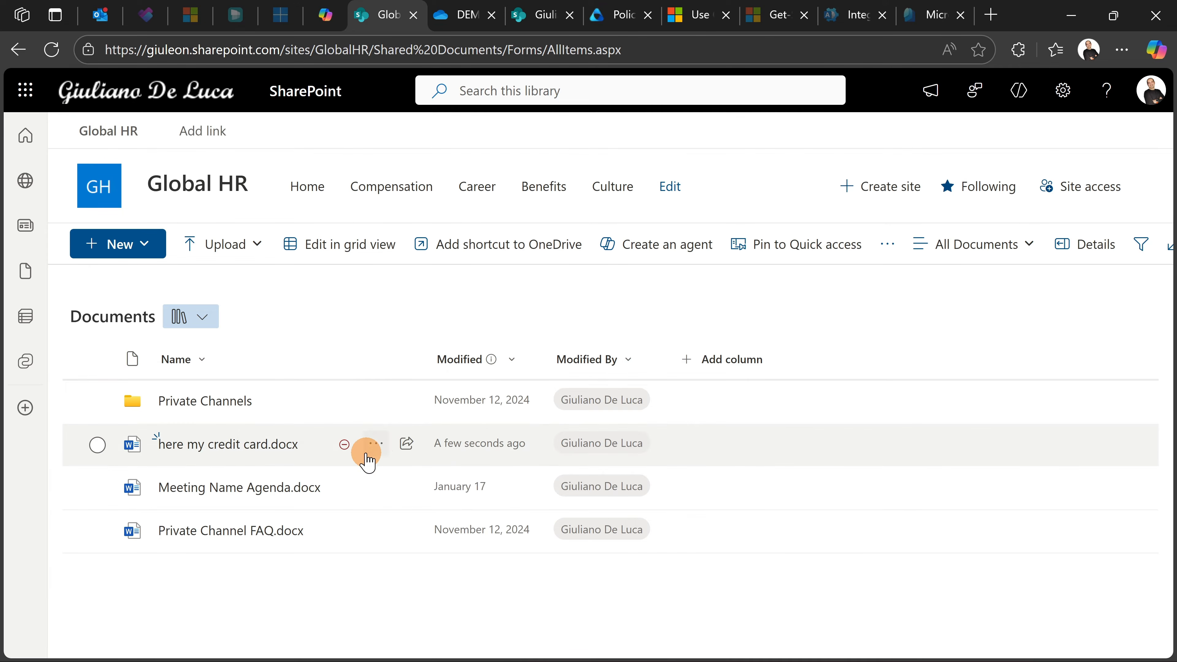
mouse_move(350, 454)
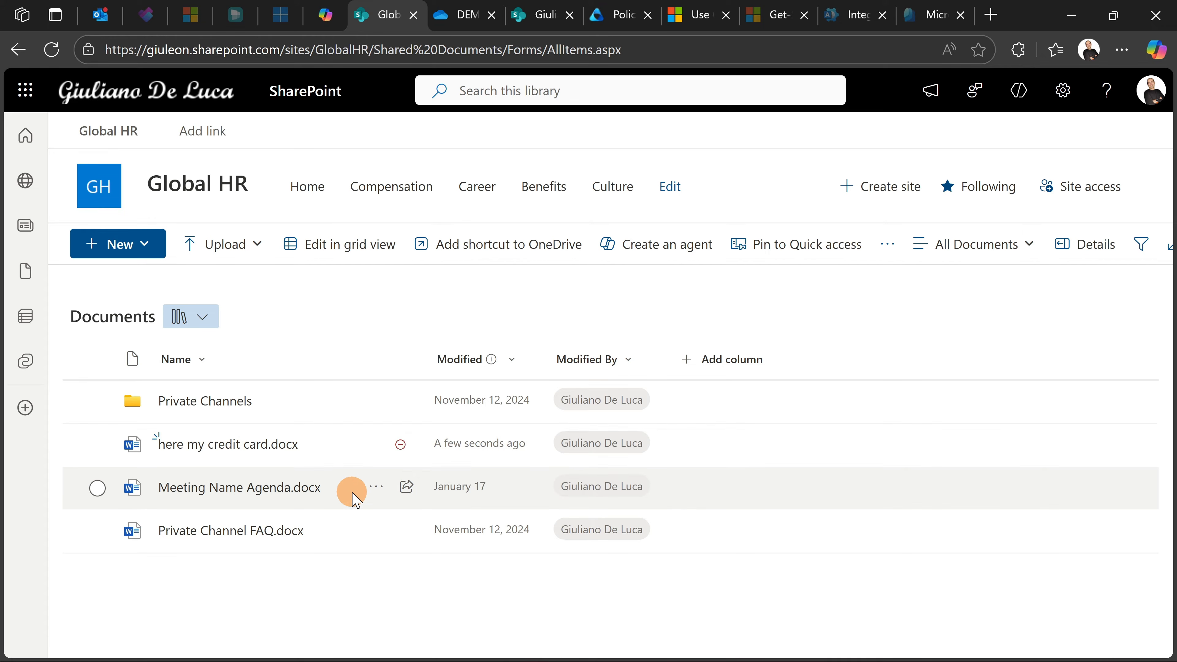
- Compare the sharing options and link settings of "Meeting Name Agenda.docx" with the sharing options of "here my credit card.docx", closing both unchanged
left_click(403, 489)
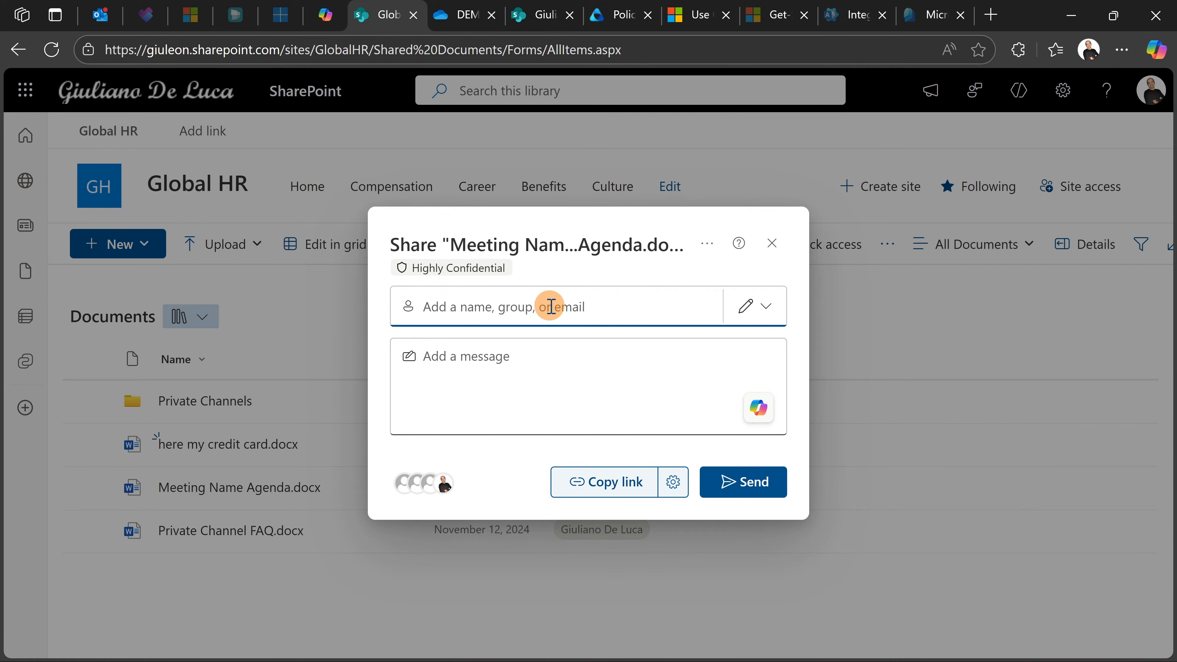
mouse_move(468, 271)
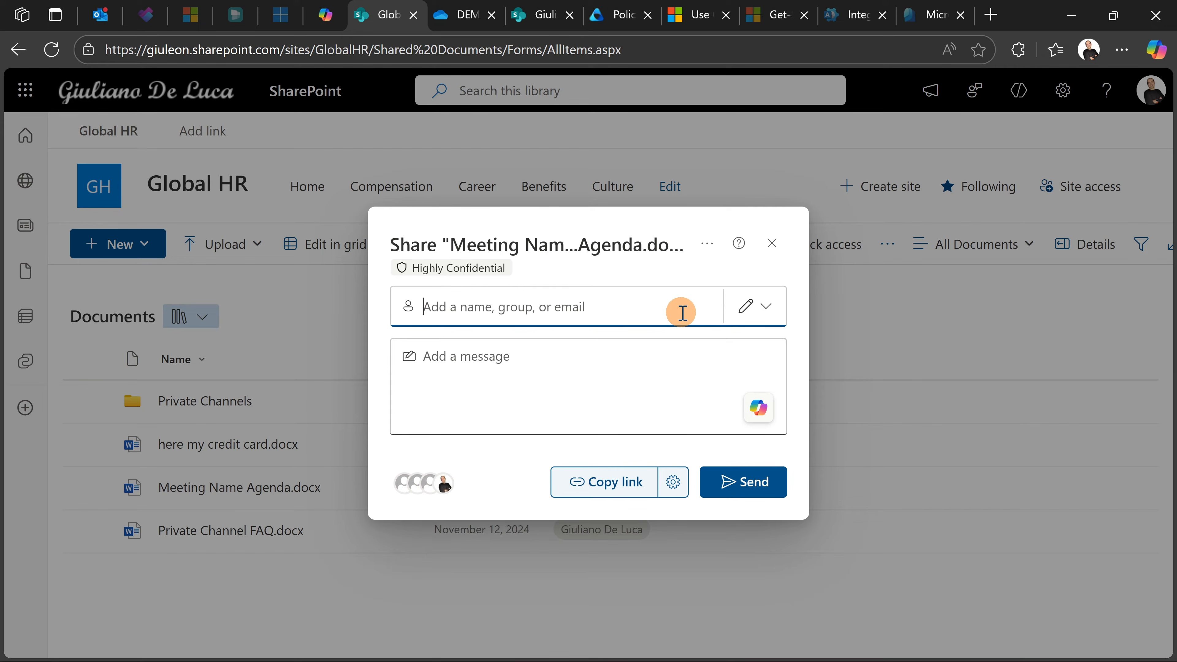
left_click(673, 483)
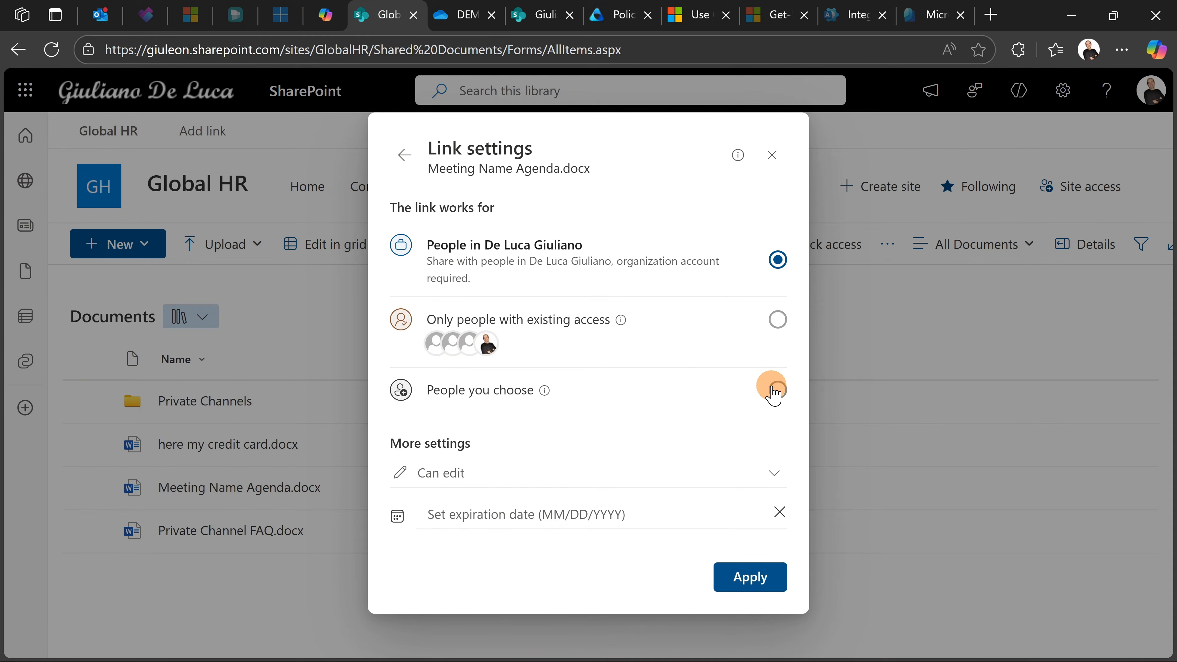
left_click(779, 167)
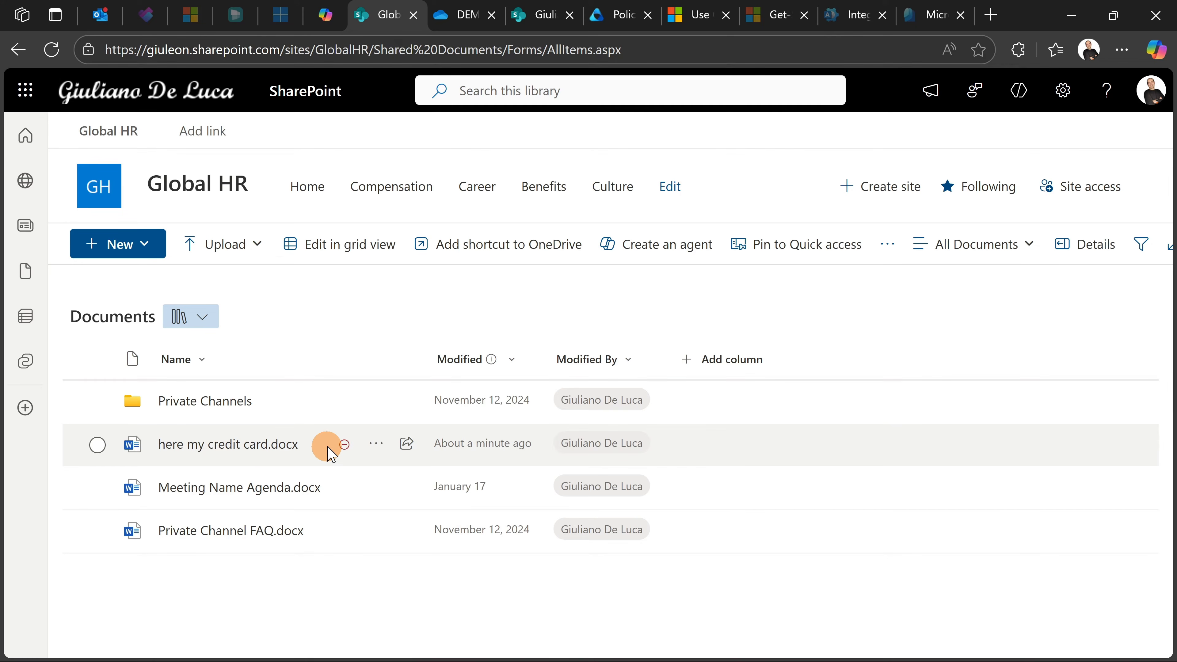
left_click(417, 448)
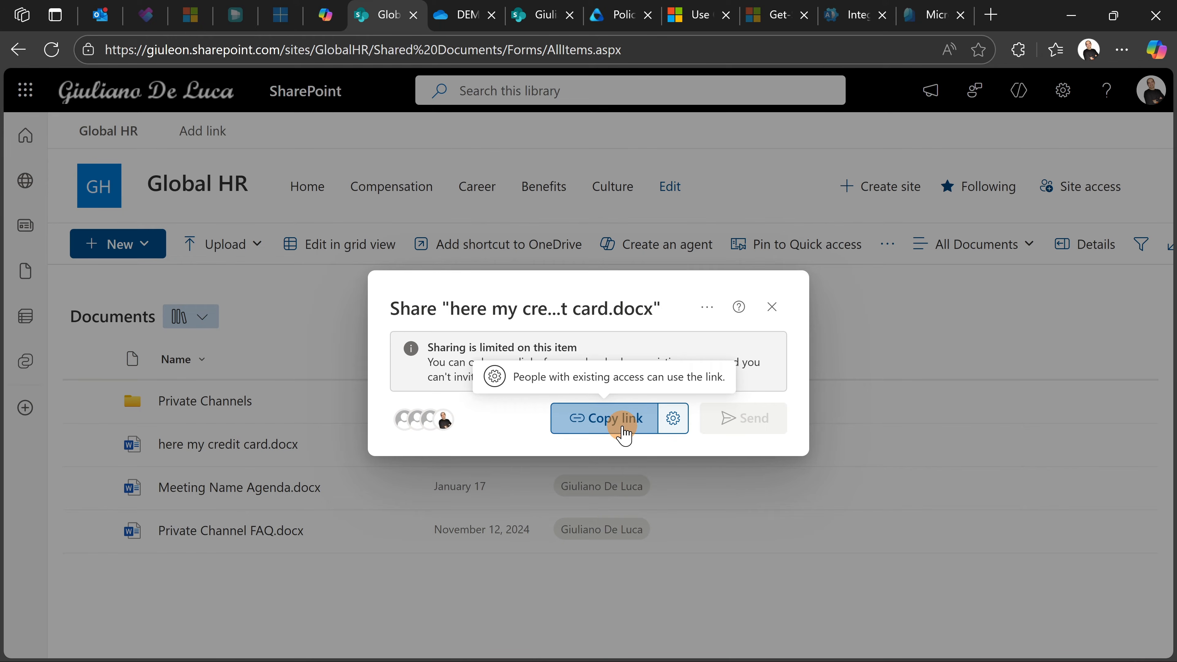
left_click(771, 307)
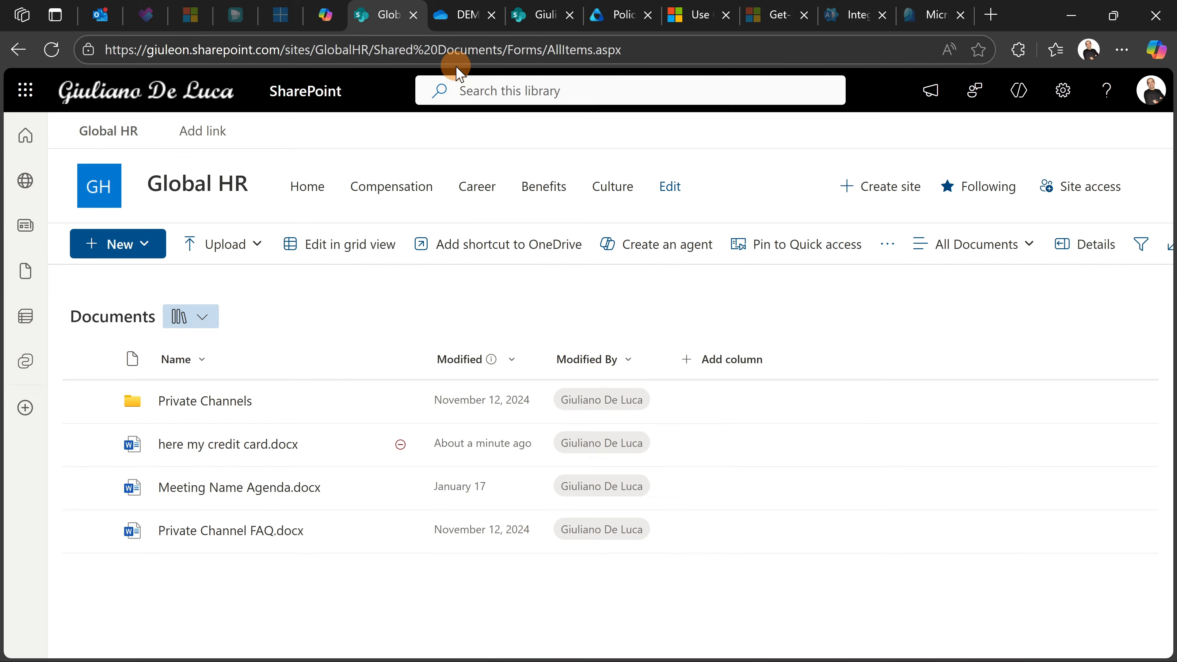
- Switch to the DEMO folder in OneDrive and examine the restriction marker and sharing options of "here my credit card.docx"
left_click(459, 24)
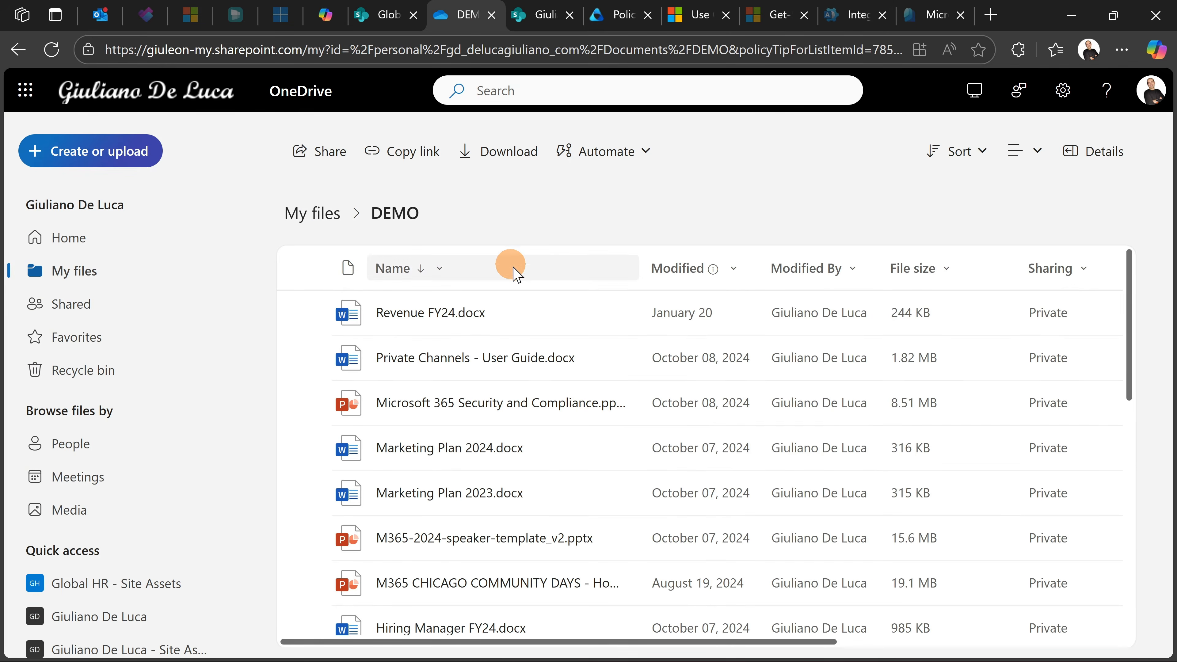
scroll(526, 276, "down", 6)
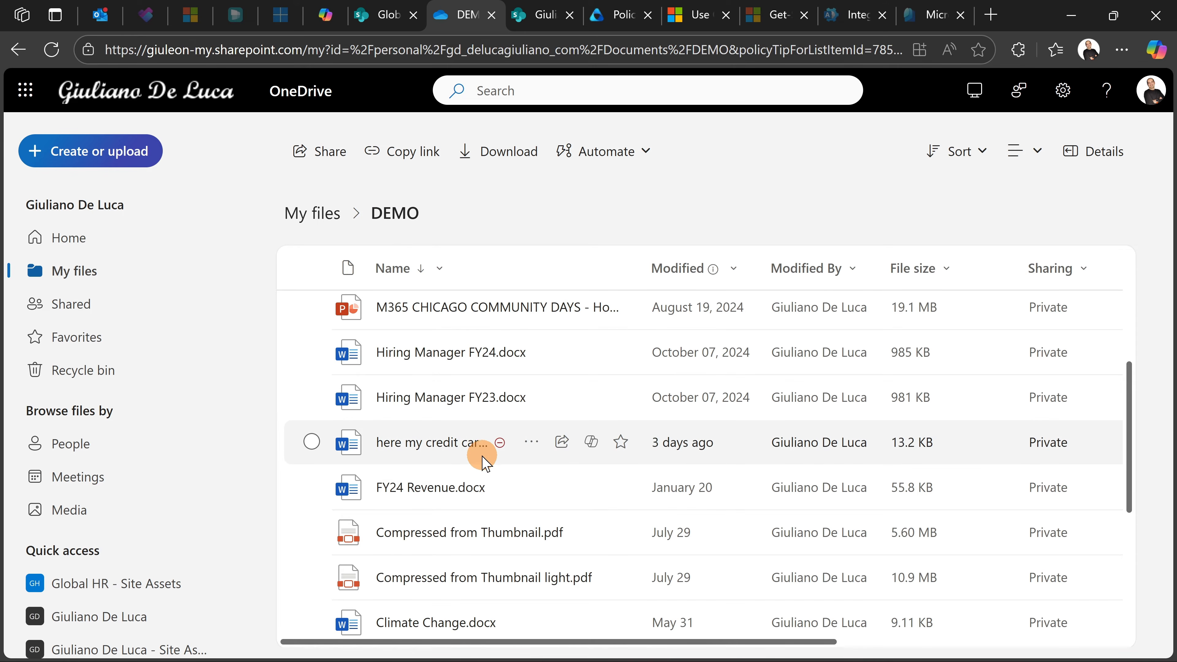
mouse_move(500, 446)
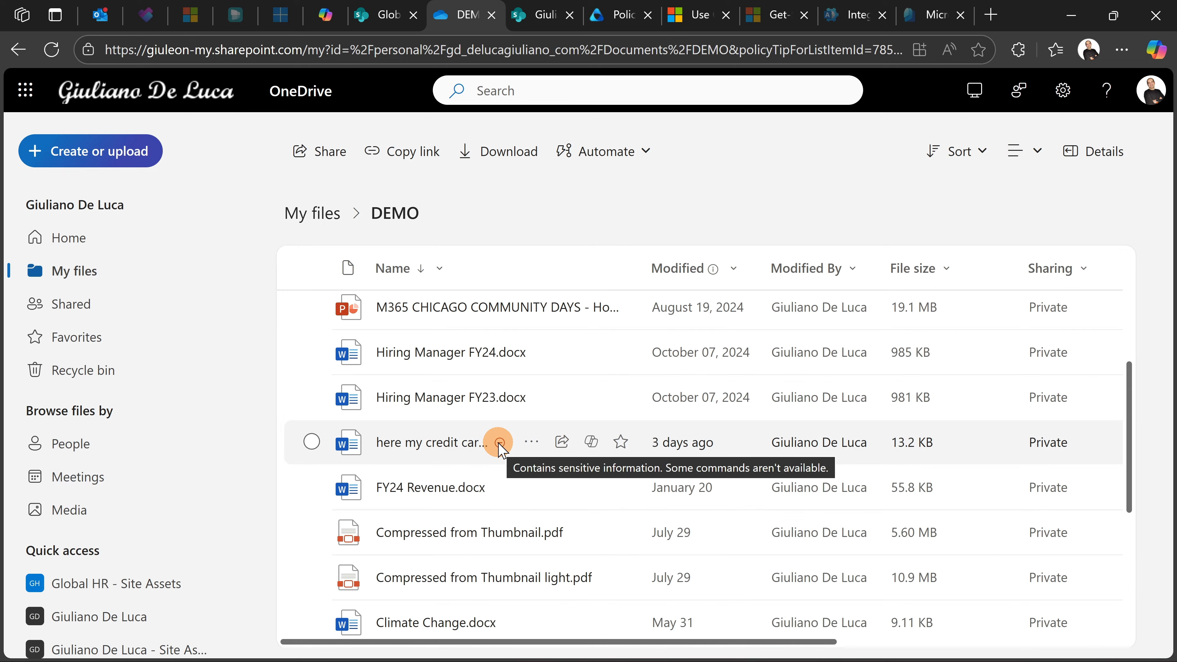
left_click(561, 441)
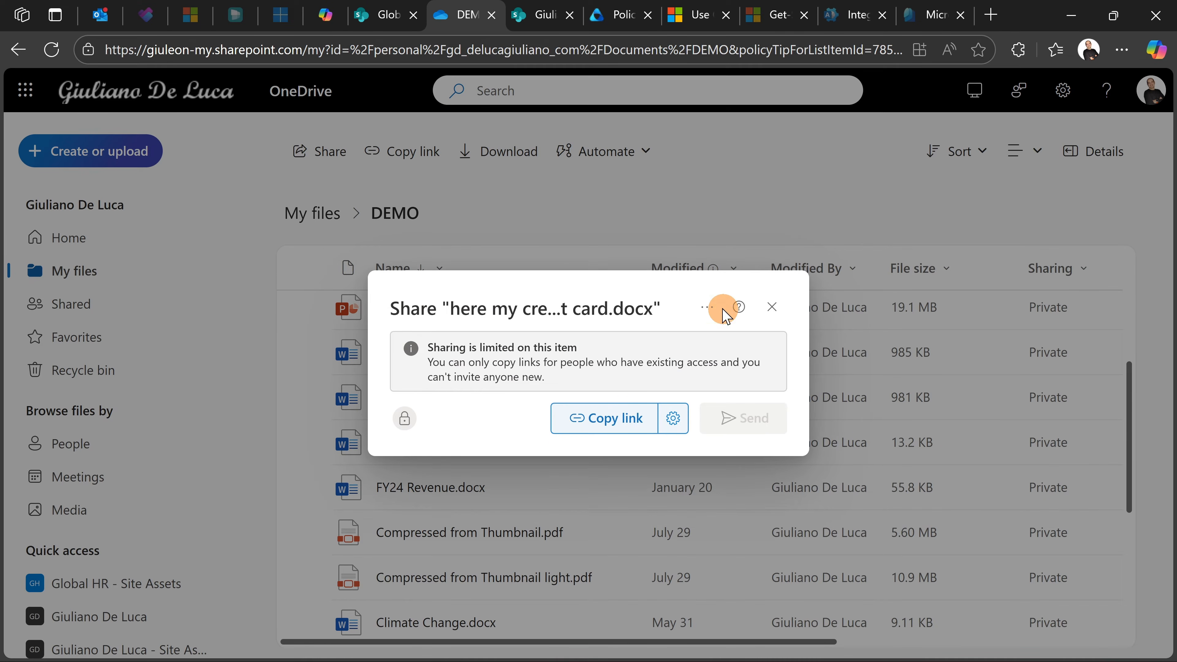
left_click(708, 308)
left_click(772, 306)
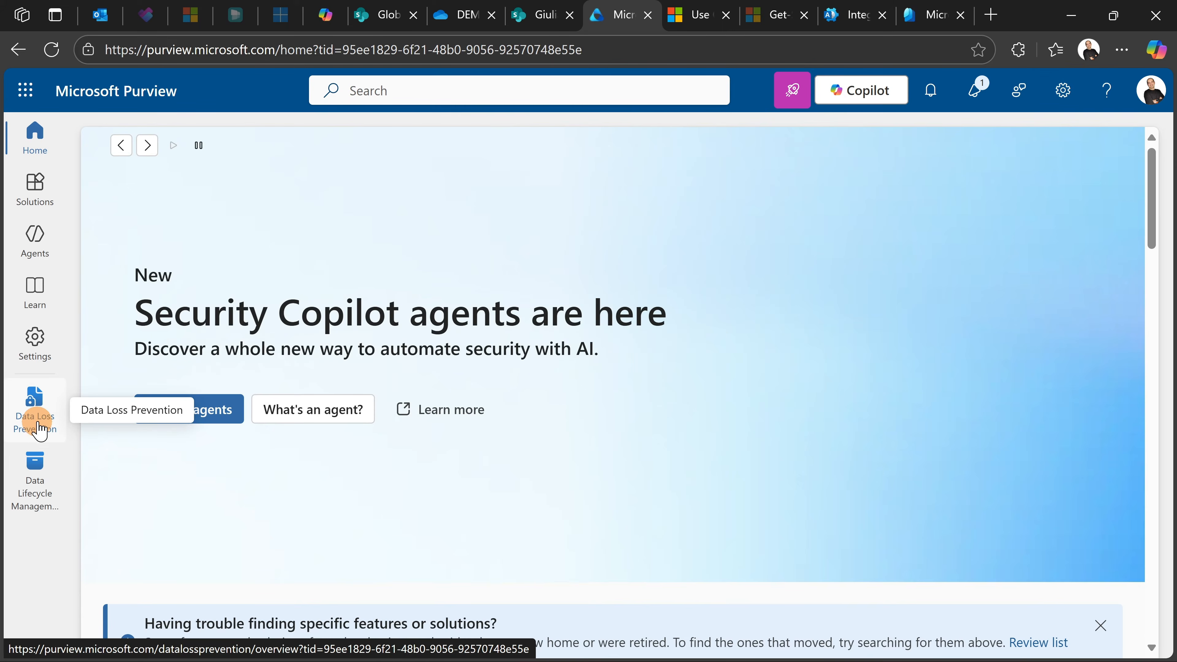
- Open the Data Loss Prevention alerts in Microsoft Purview and review the listed policy matches with their severities and detection times
left_click(39, 431)
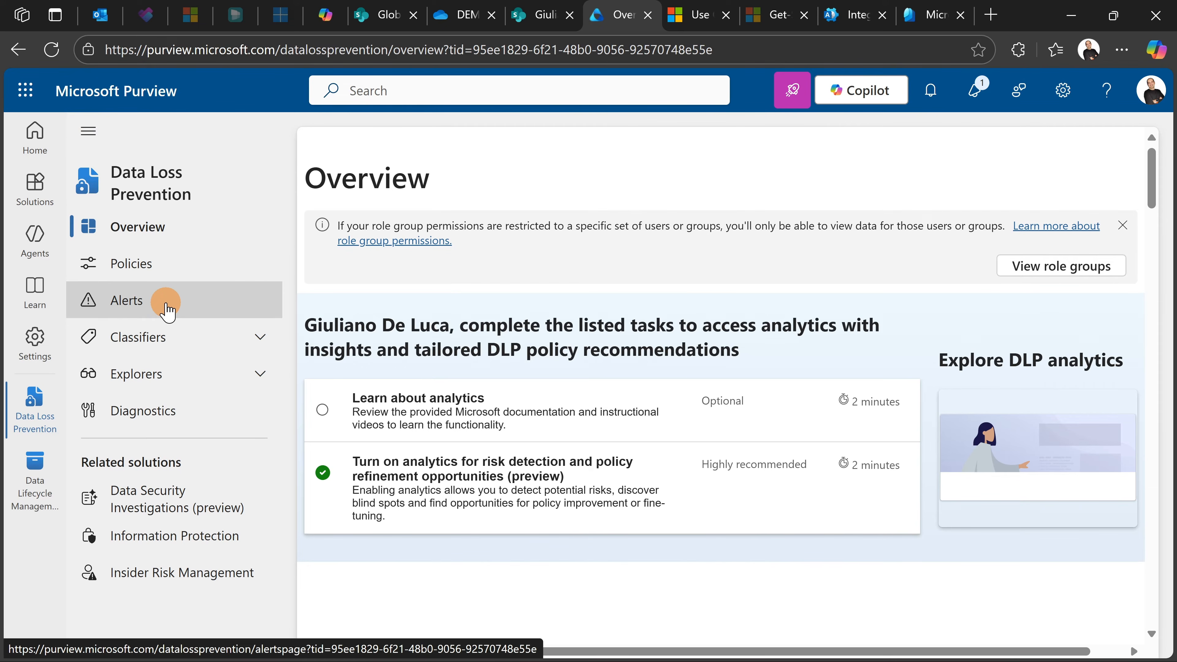
left_click(122, 311)
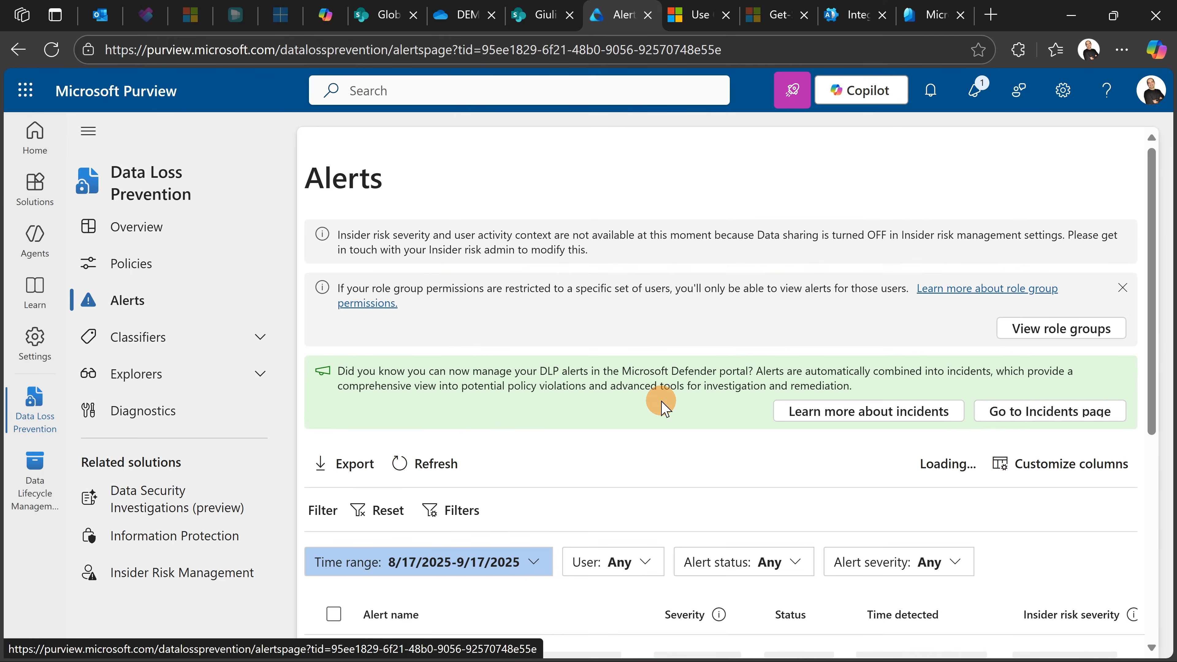
scroll(664, 408, "down", 4)
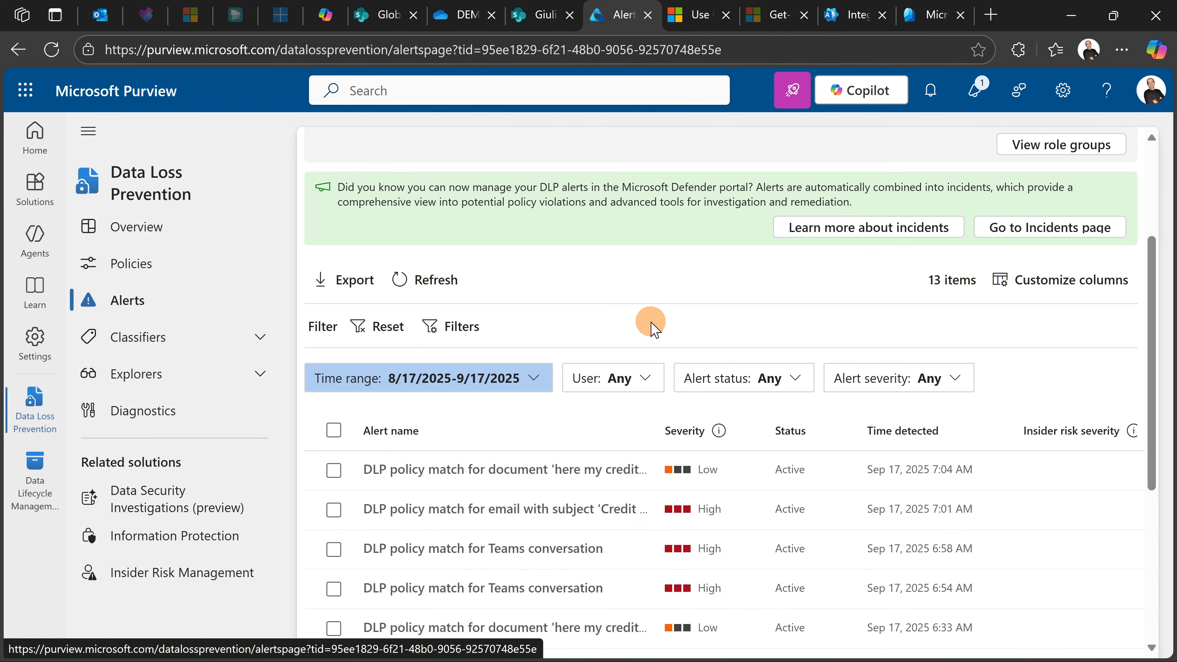
scroll(644, 364, "down", 4)
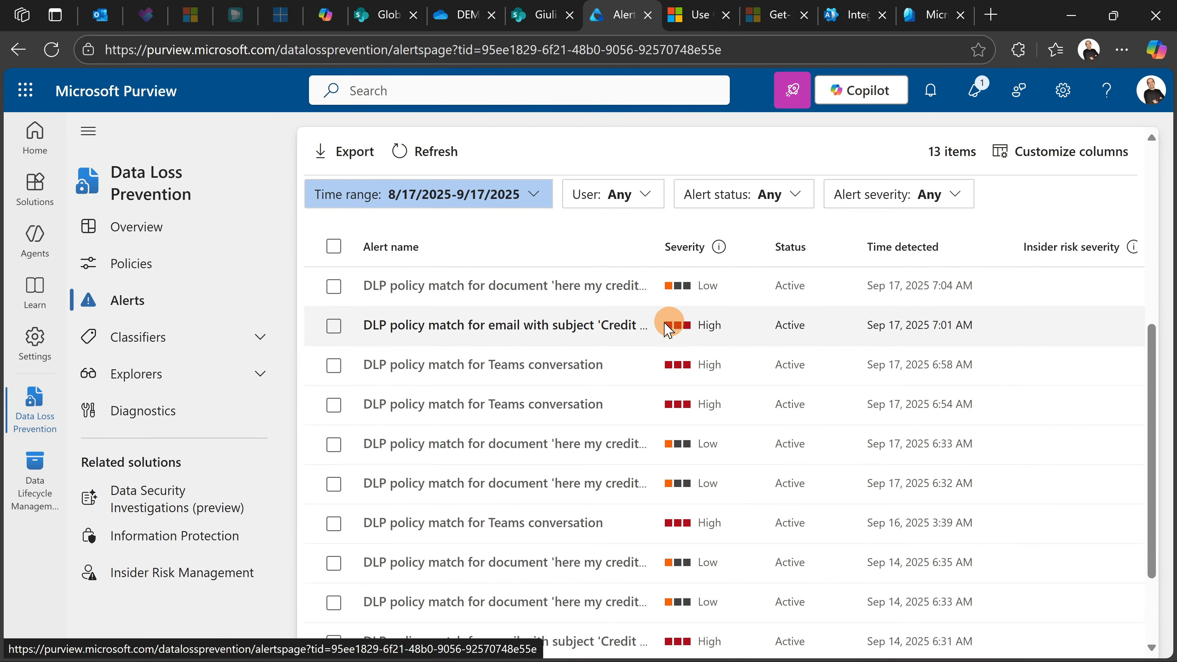
scroll(706, 341, "down", 1)
scroll(707, 341, "down", 2)
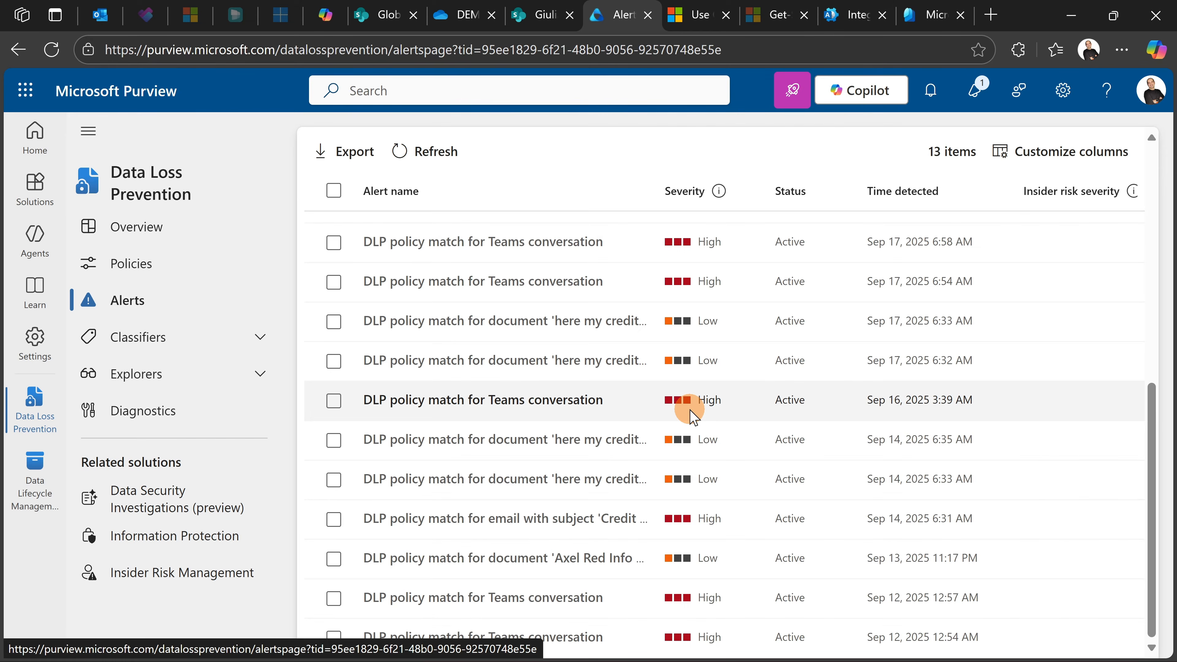
scroll(630, 421, "up", 7)
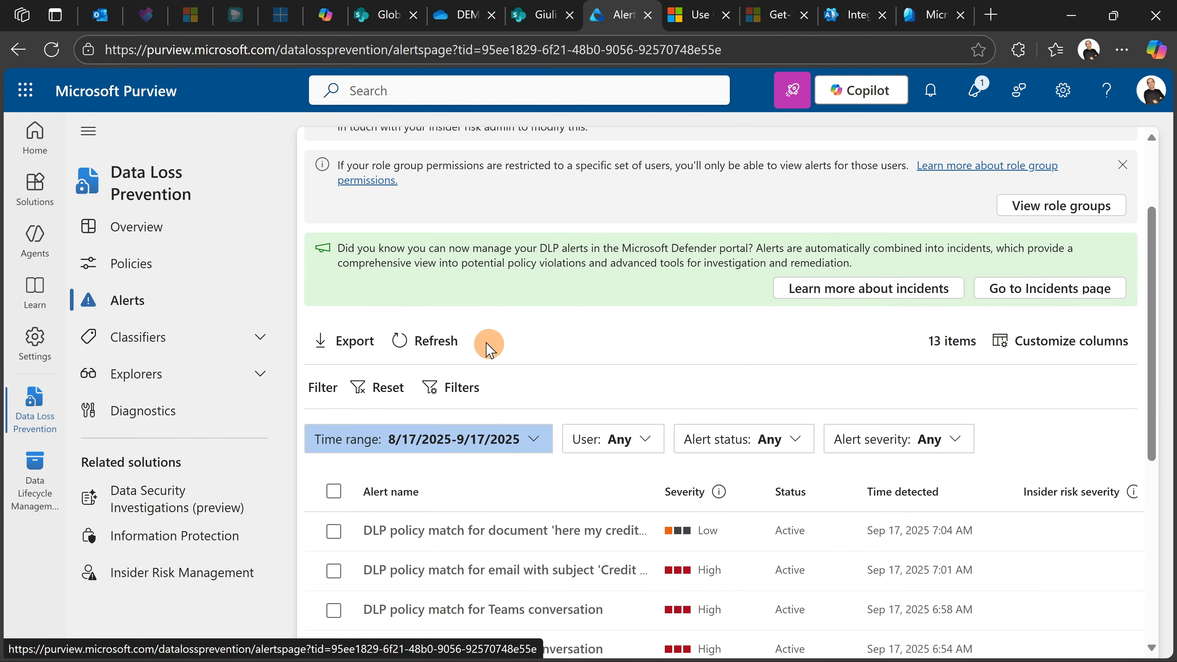
- Open the Data Loss Prevention policies list and review the credit card policies for Teams, Exchange, and SharePoint and OneDrive
left_click(158, 263)
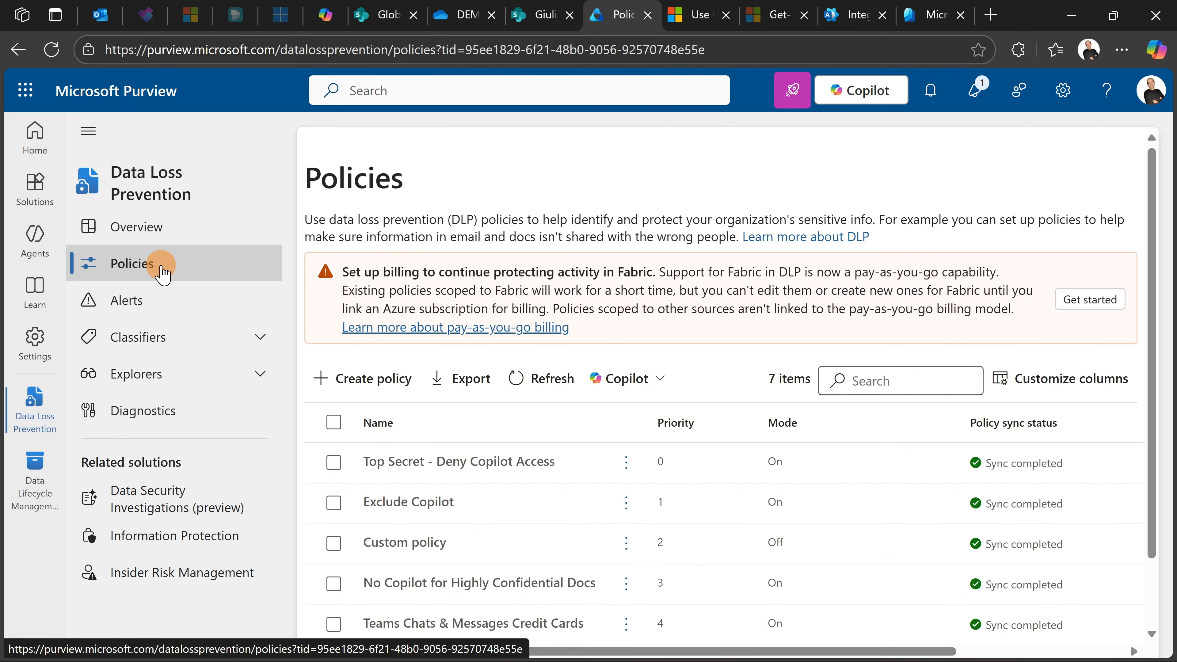
scroll(653, 288, "down", 2)
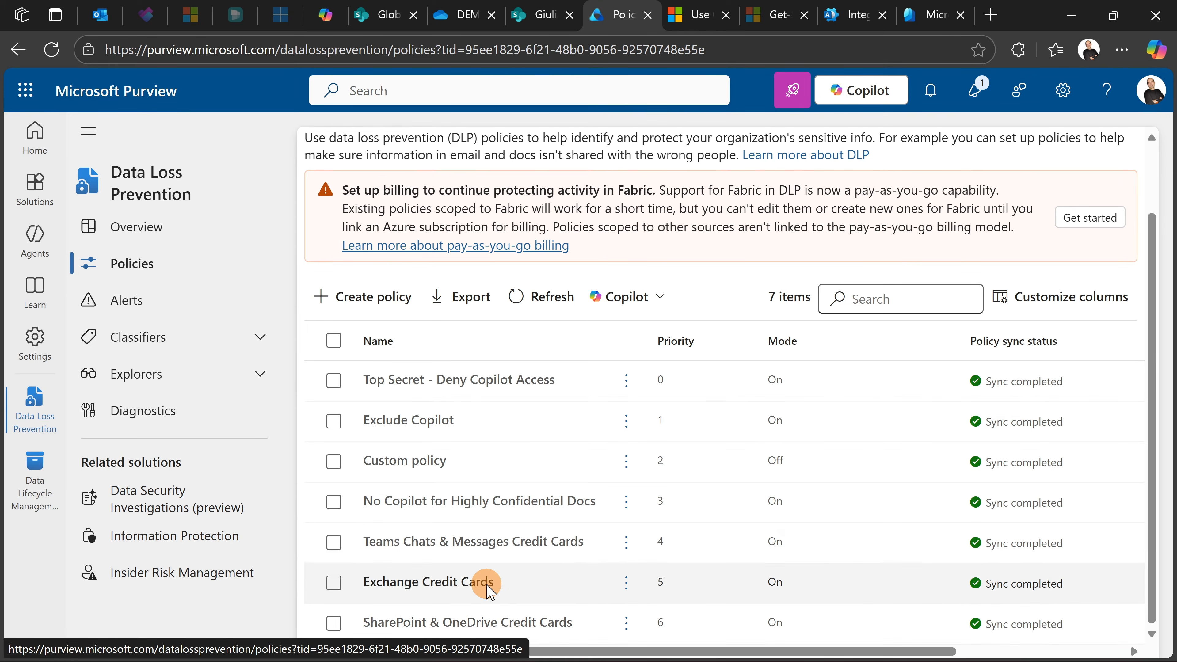
- Open the "Teams Chats & Messages Credit Cards" policy for editing and review its name and description
left_click(439, 543)
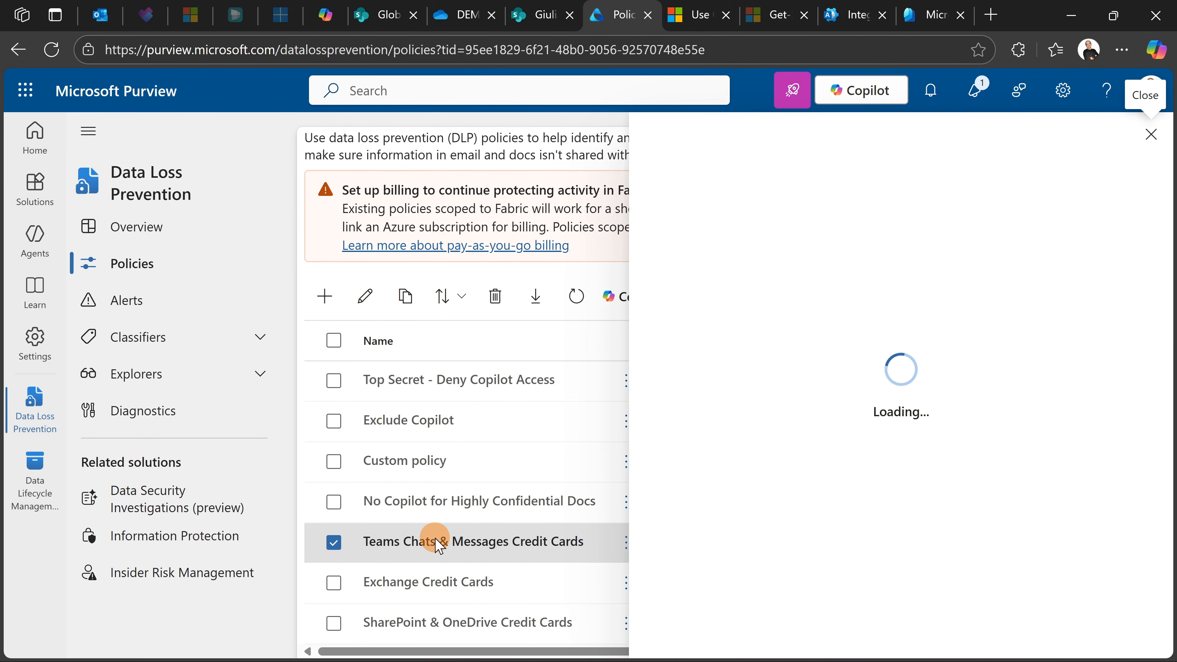
left_click(364, 303)
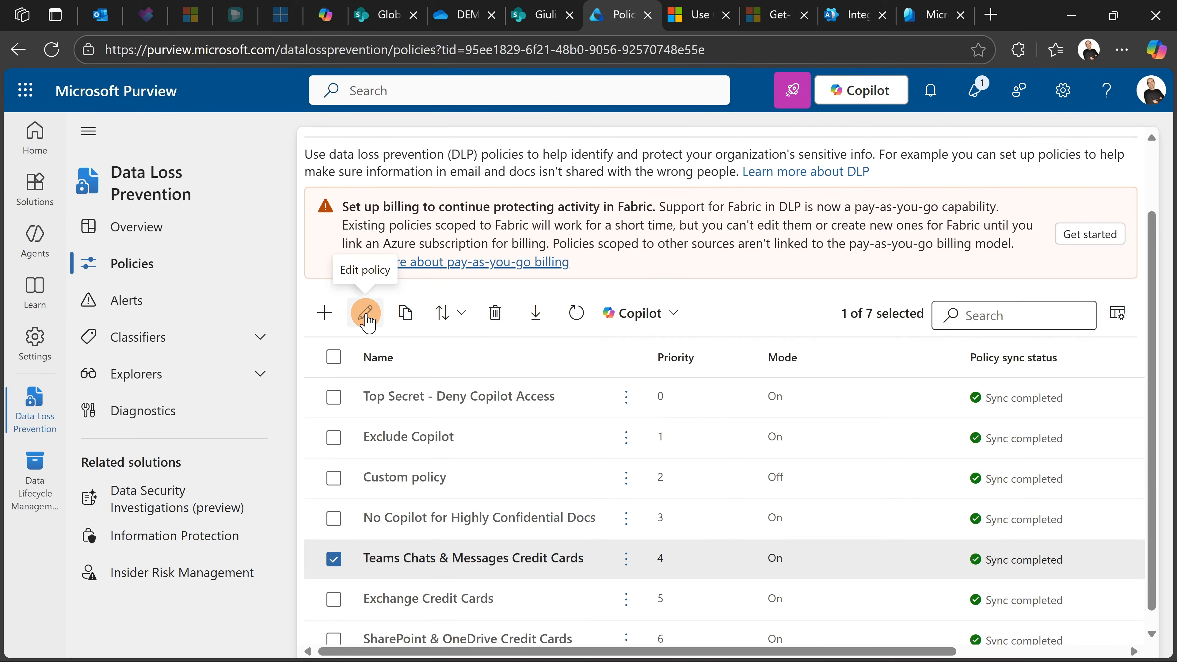
left_click(366, 316)
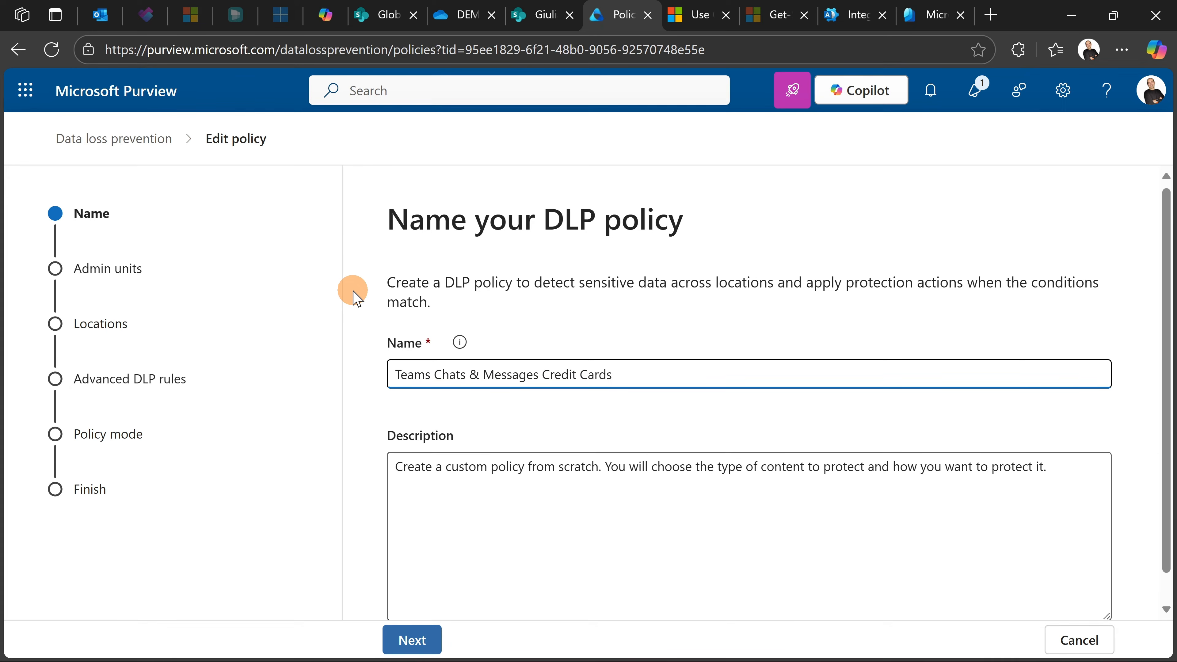
scroll(355, 290, "down", 1)
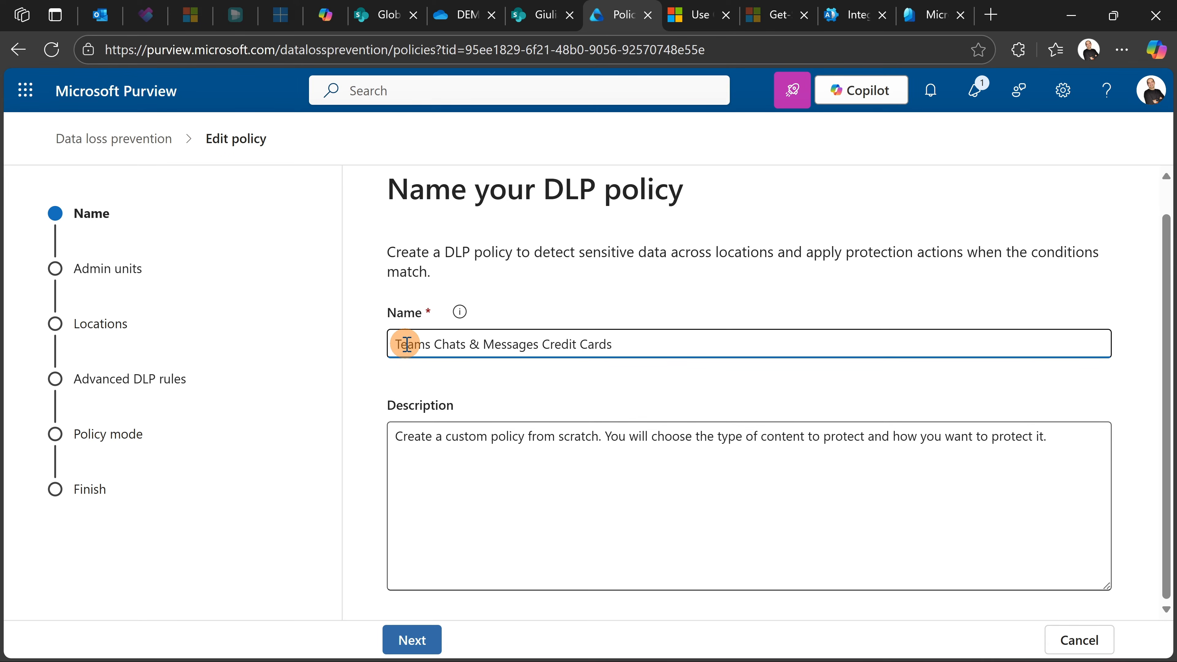
left_click_drag(394, 343, 693, 339)
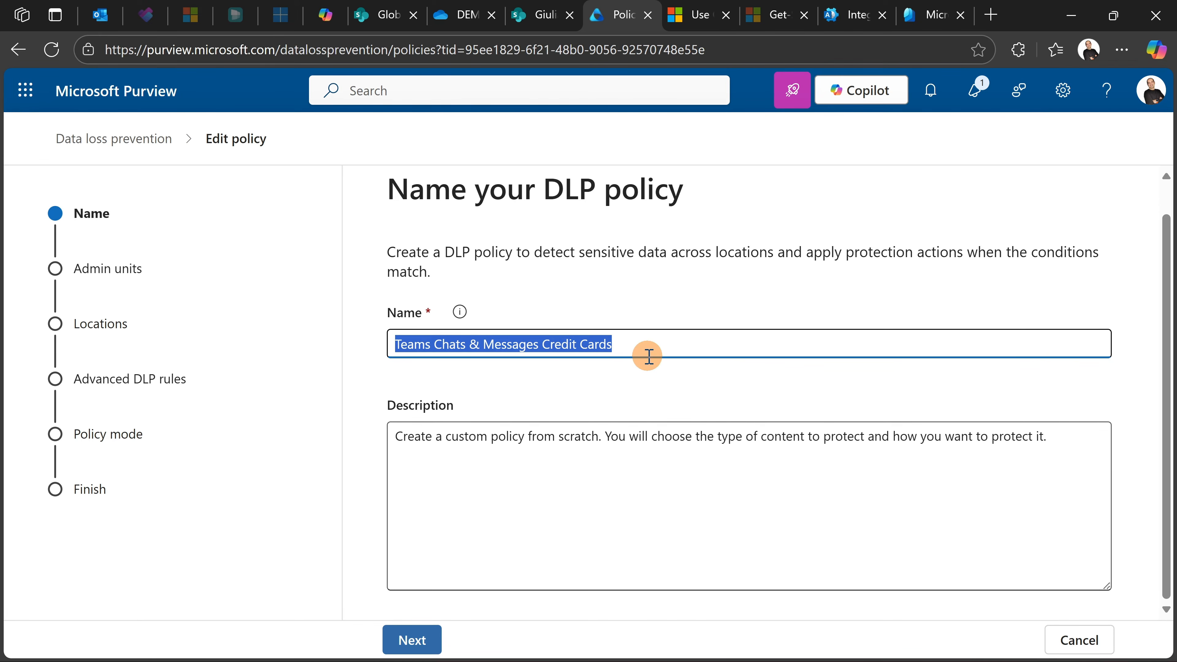
left_click(108, 284)
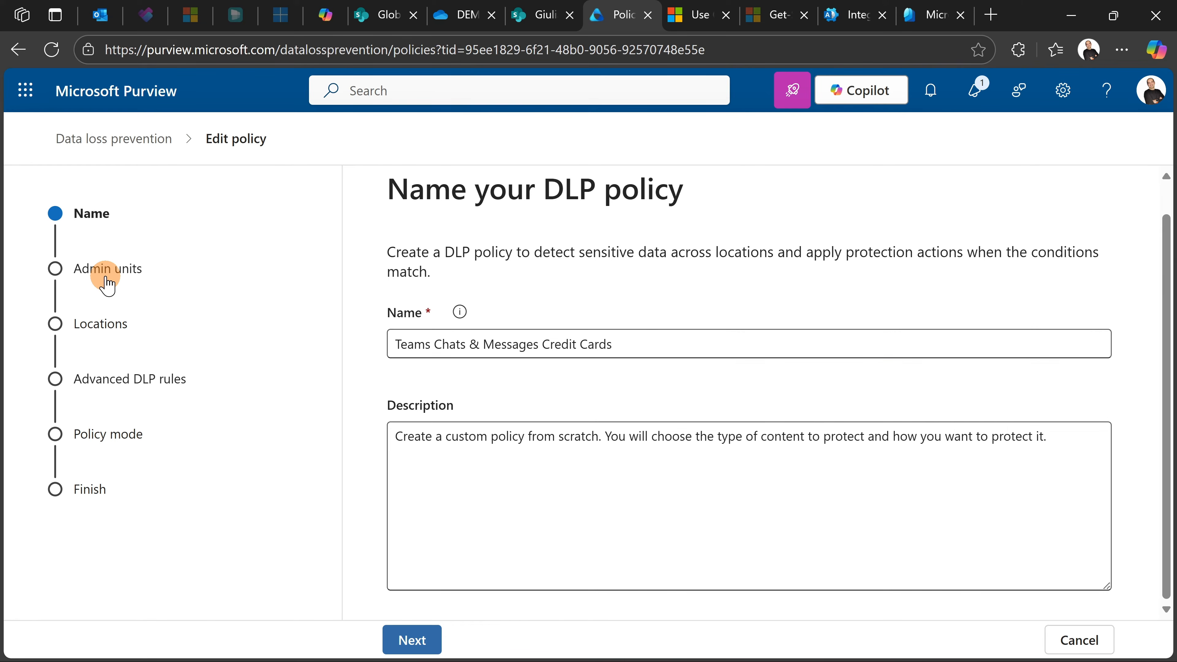
- Continue through the policy's admin units to its locations and examine which locations the policy applies to
left_click(406, 639)
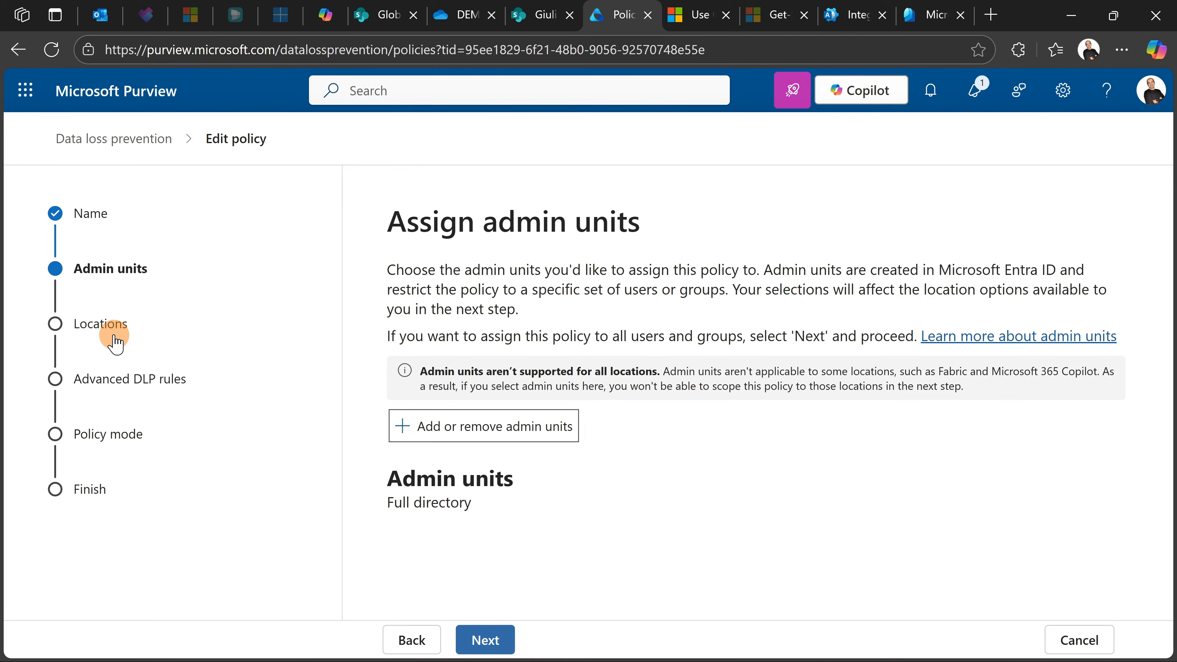
left_click(484, 642)
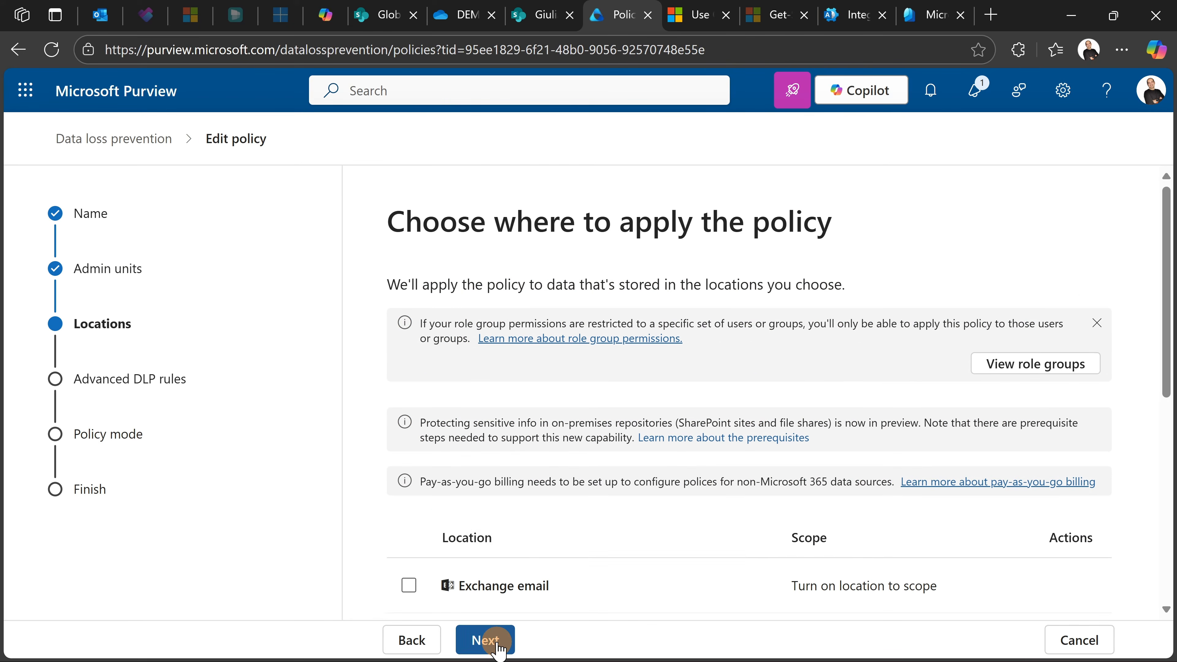
scroll(509, 464, "down", 6)
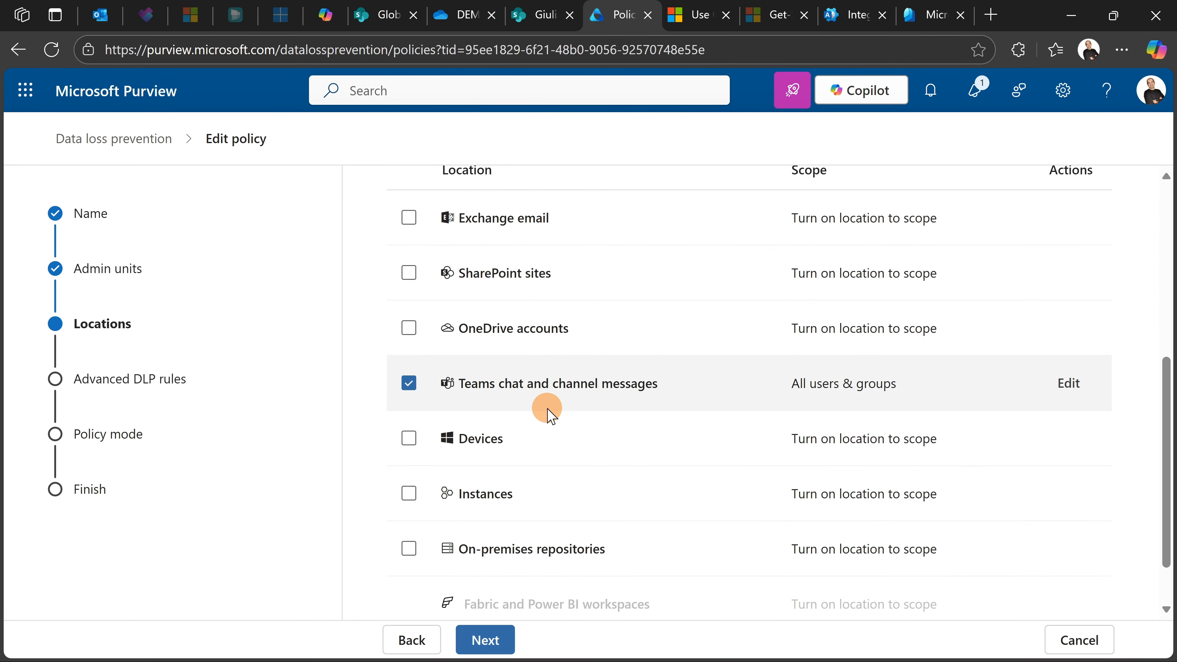
scroll(544, 405, "up", 2)
scroll(544, 404, "down", 2)
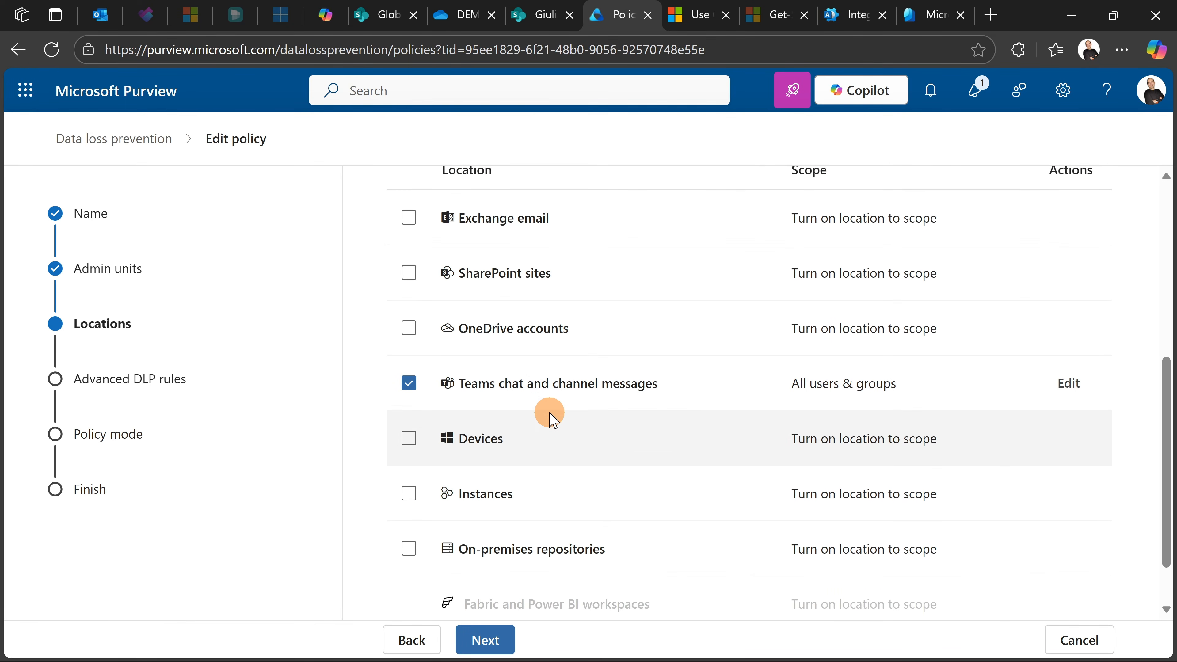
scroll(549, 417, "up", 2)
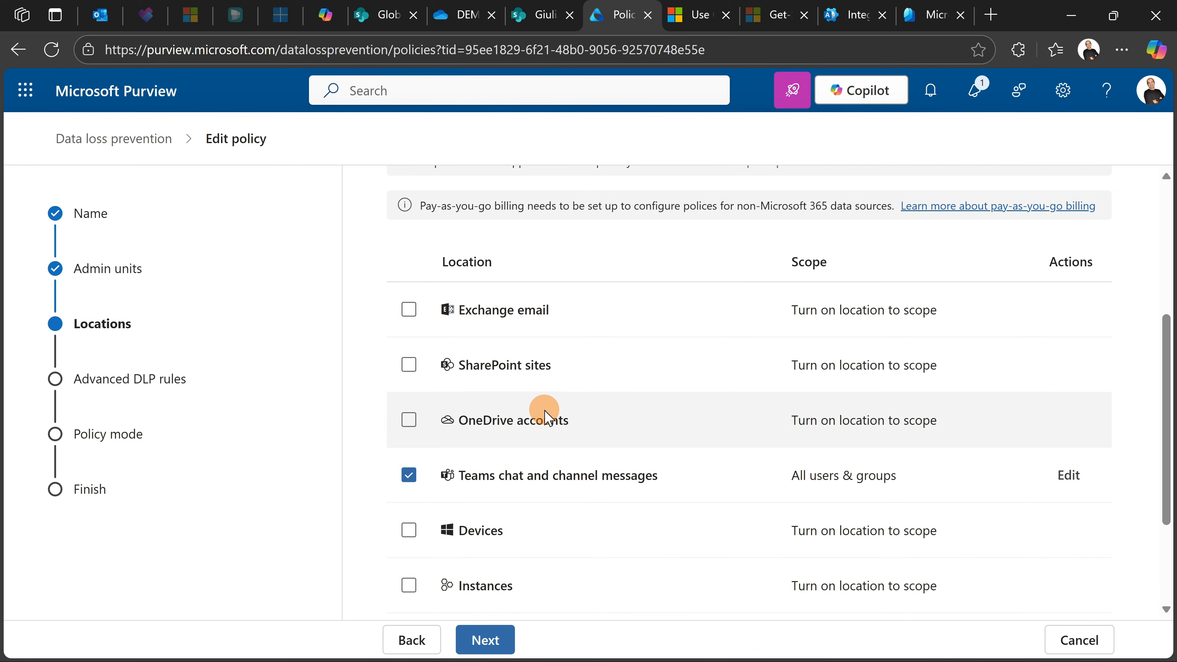
scroll(551, 413, "down", 2)
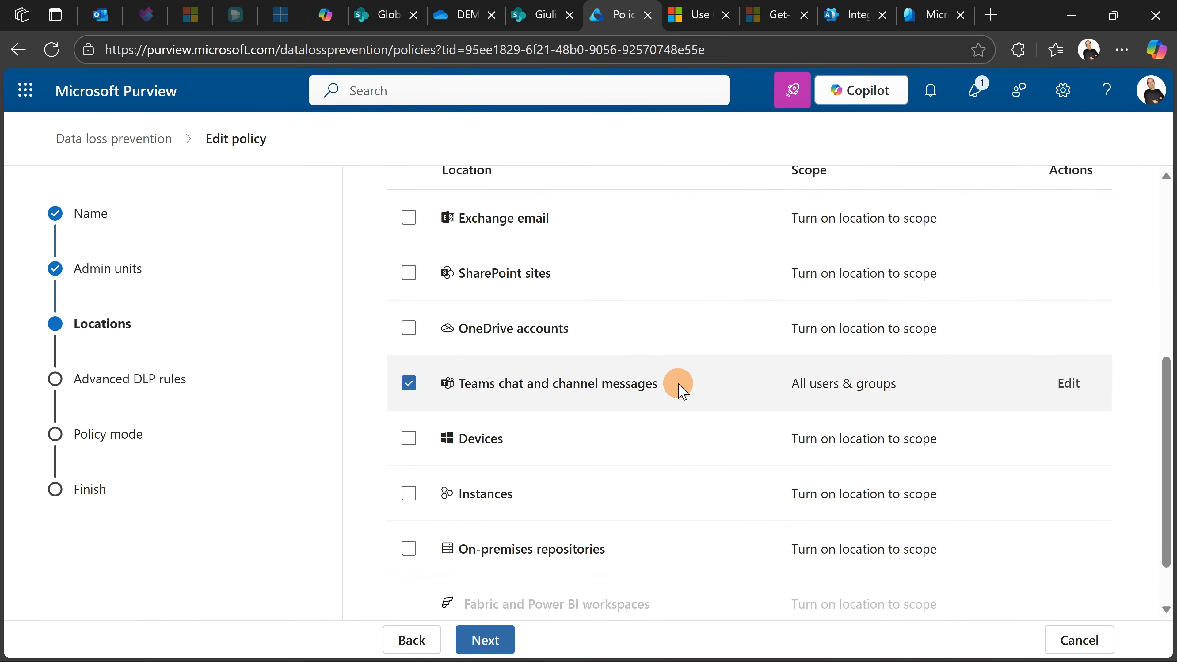
scroll(679, 387, "down", 1)
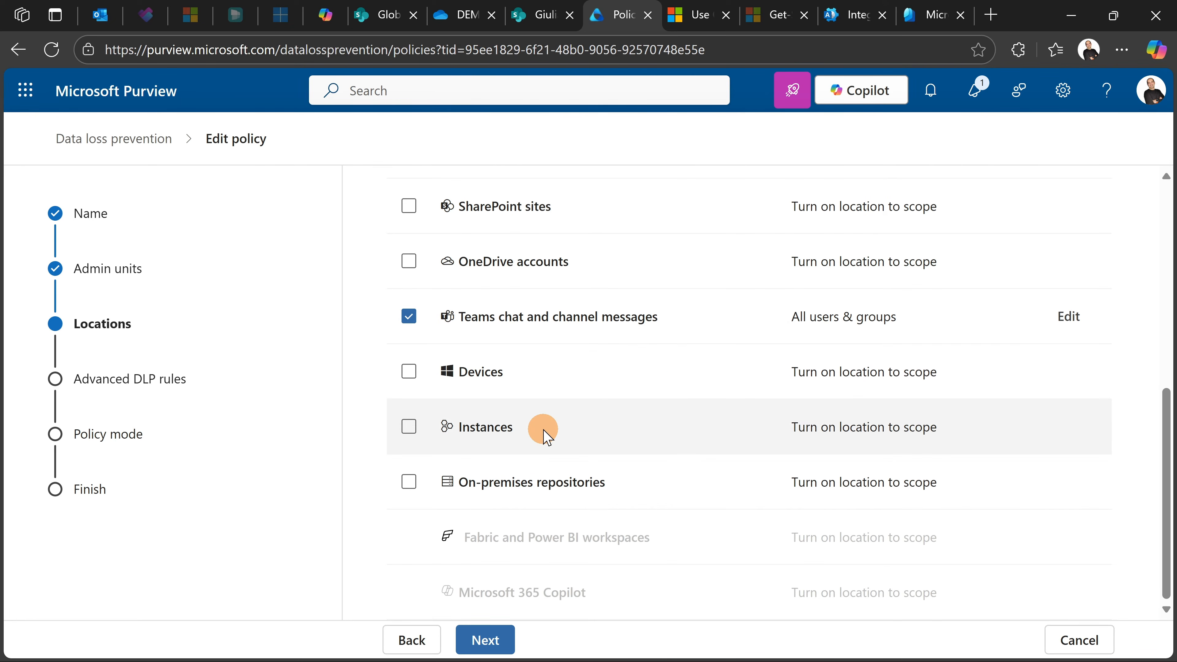
scroll(544, 429, "up", 4)
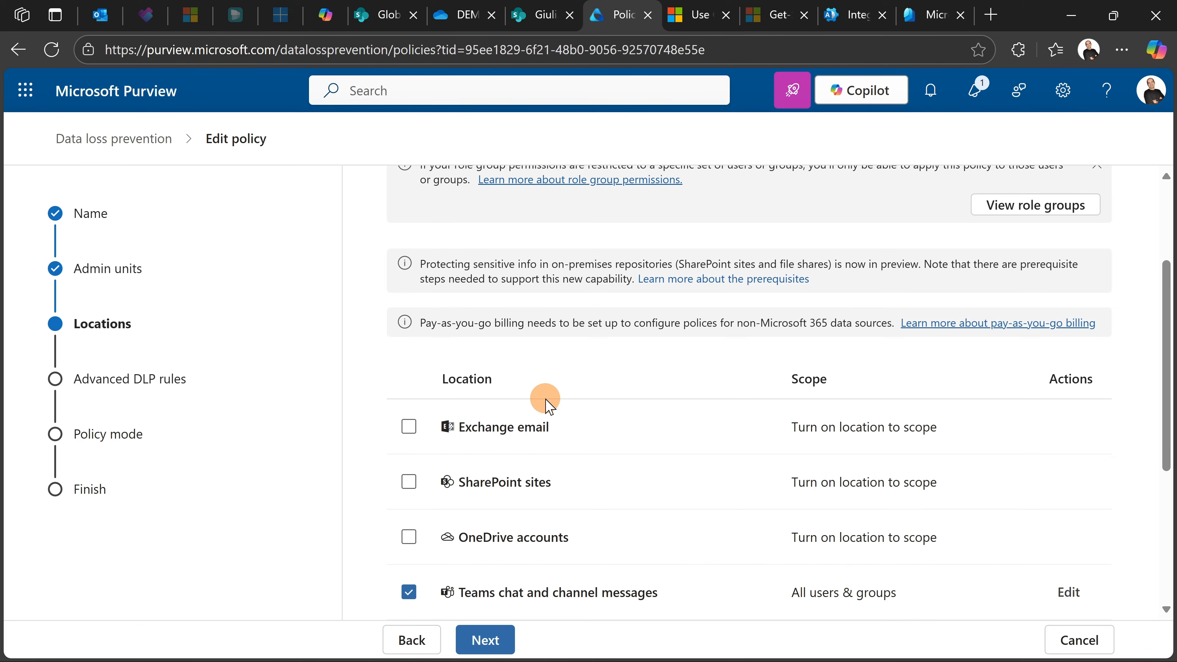
scroll(546, 403, "down", 4)
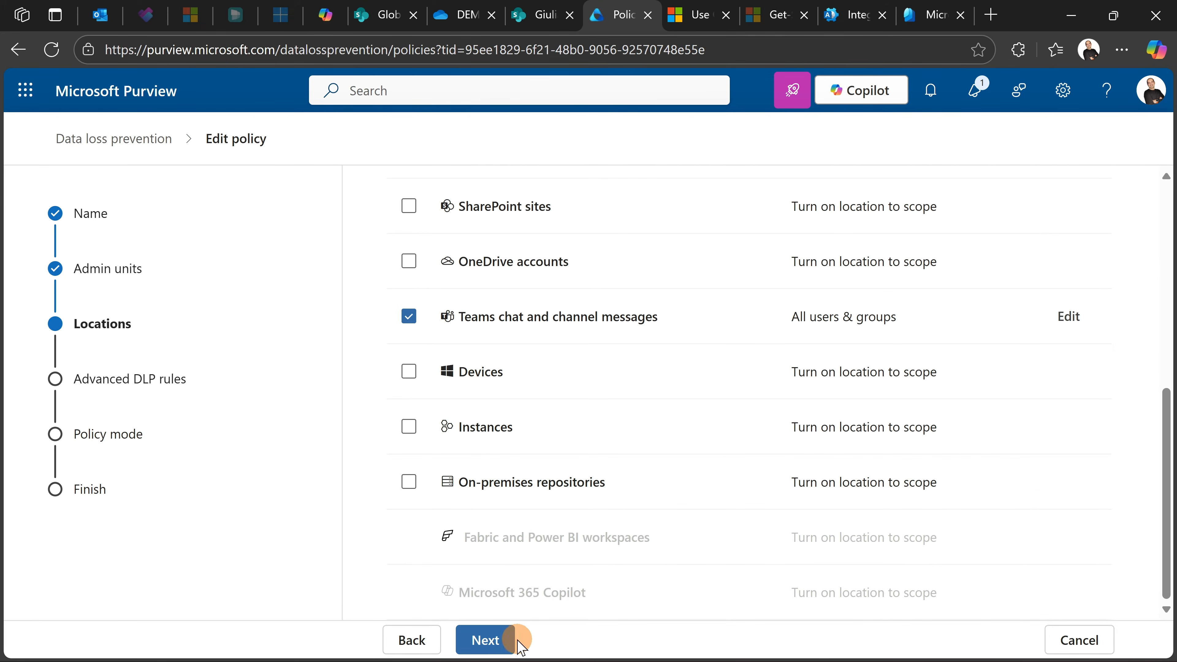
- Review the user and group scope options of the Teams chat and channel messages location, closing them unchanged with the location still enabled
left_click(520, 646)
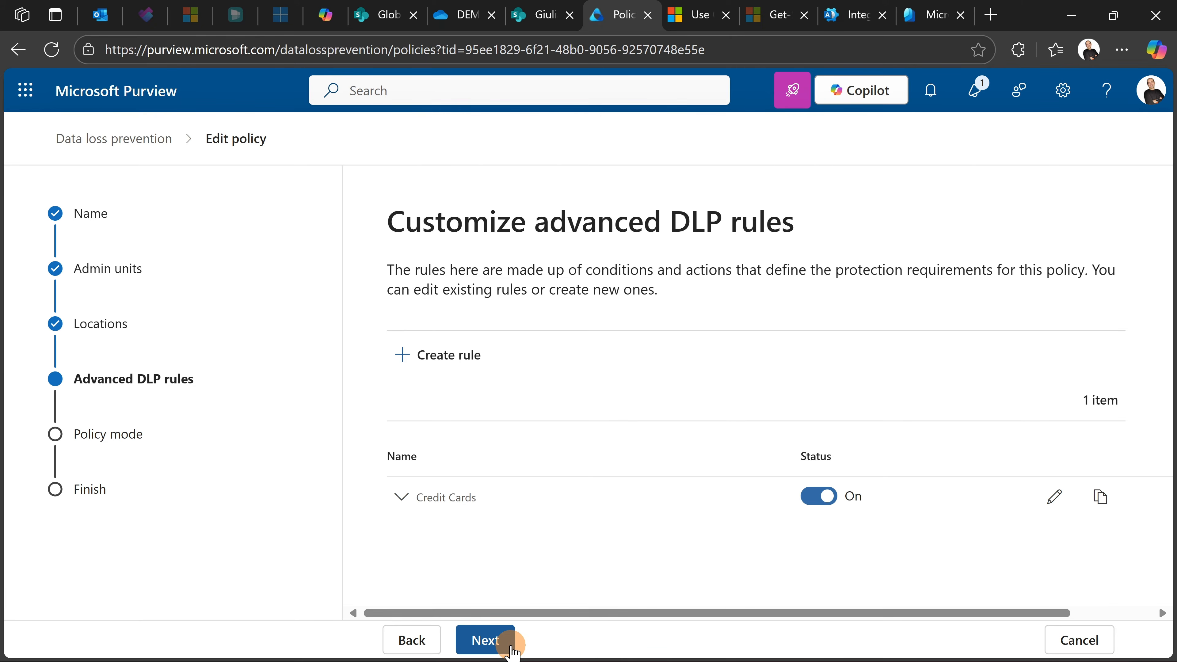
left_click(418, 640)
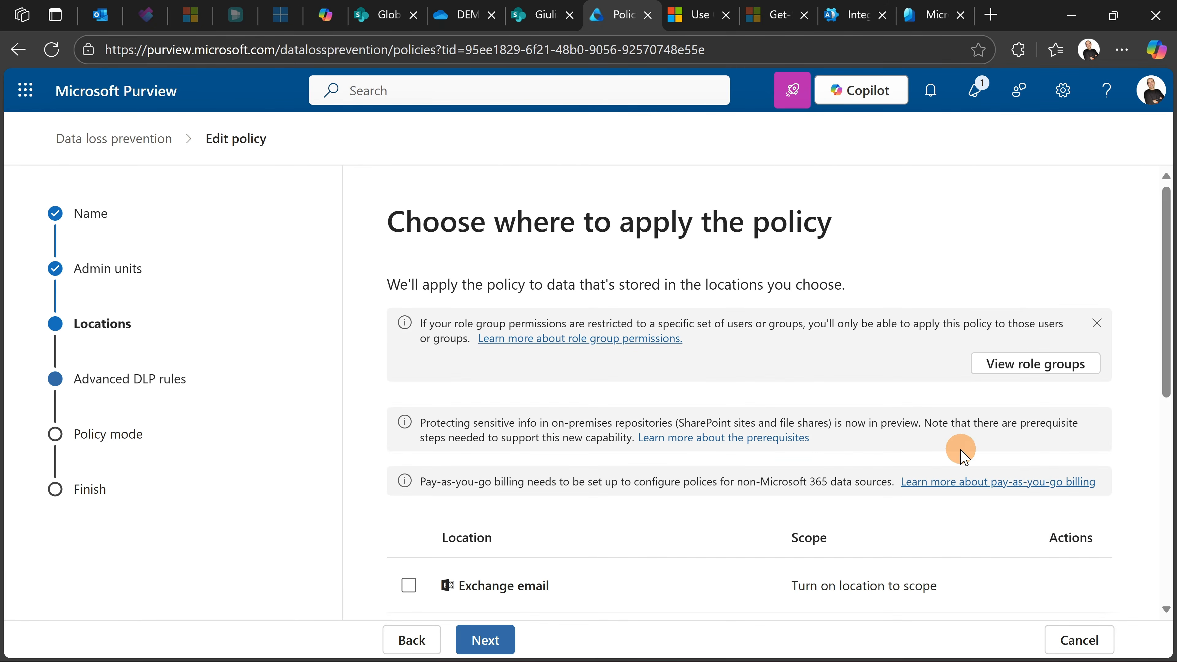
scroll(881, 441, "down", 6)
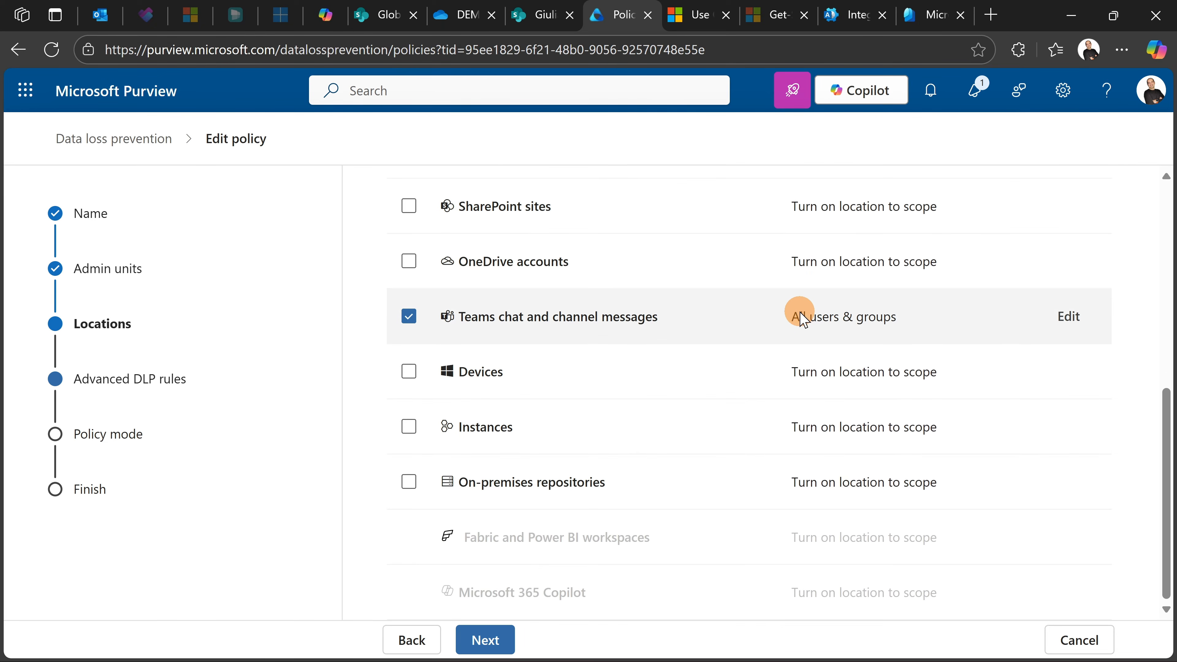
left_click(883, 321)
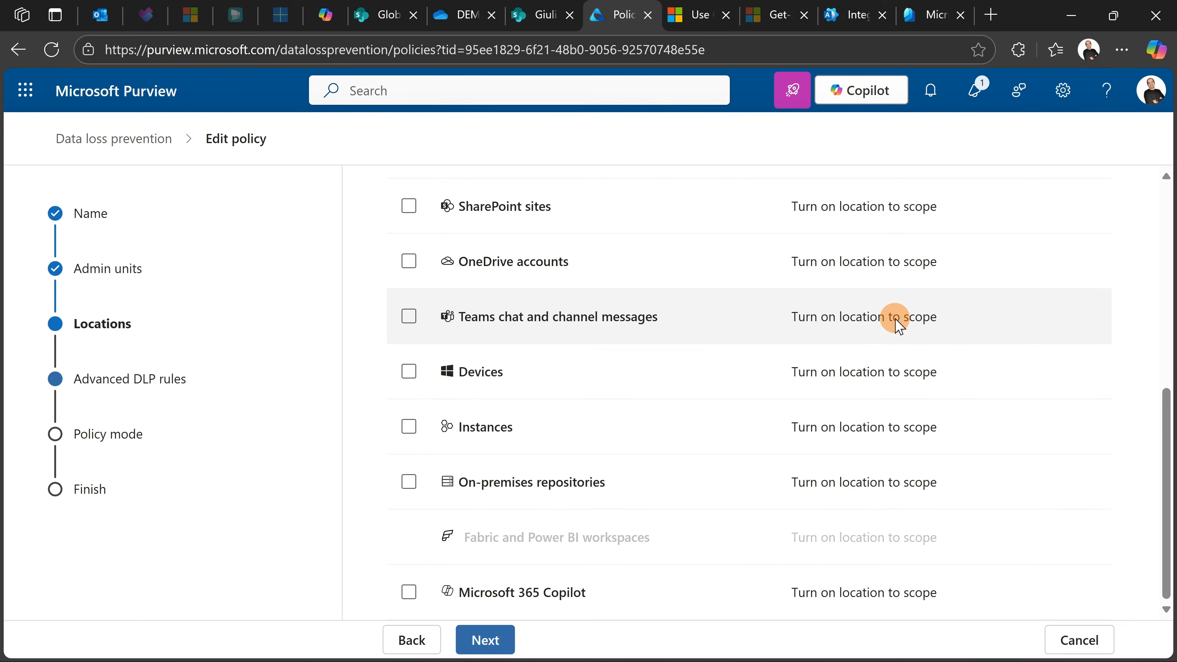
left_click(568, 316)
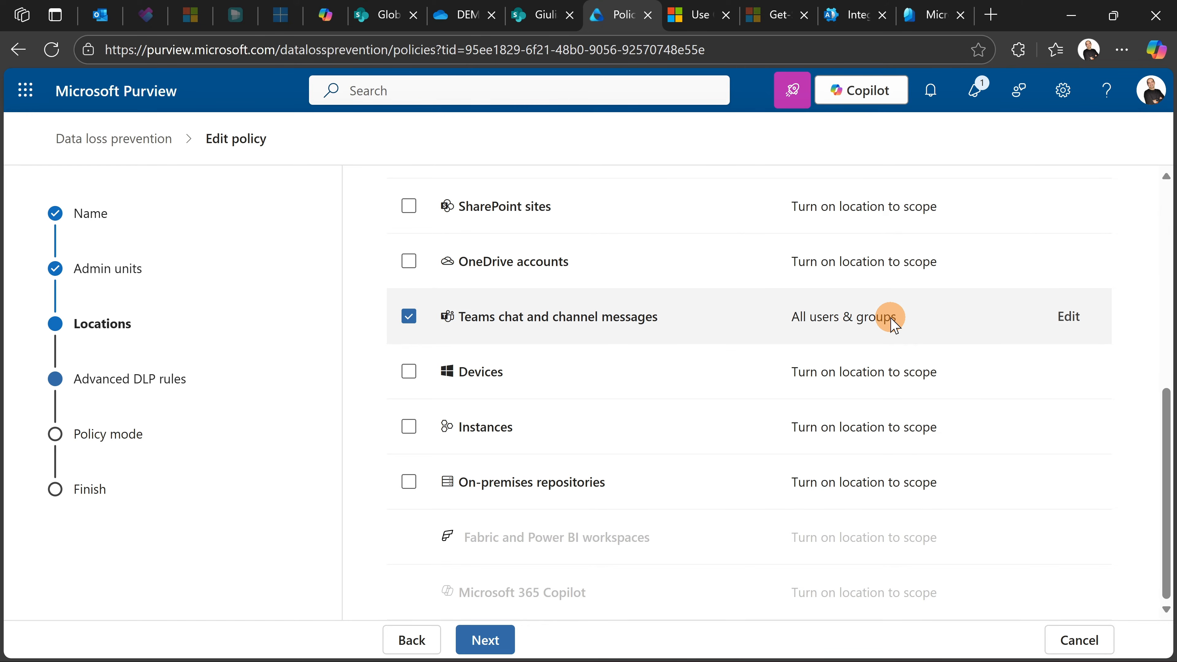
left_click(1064, 320)
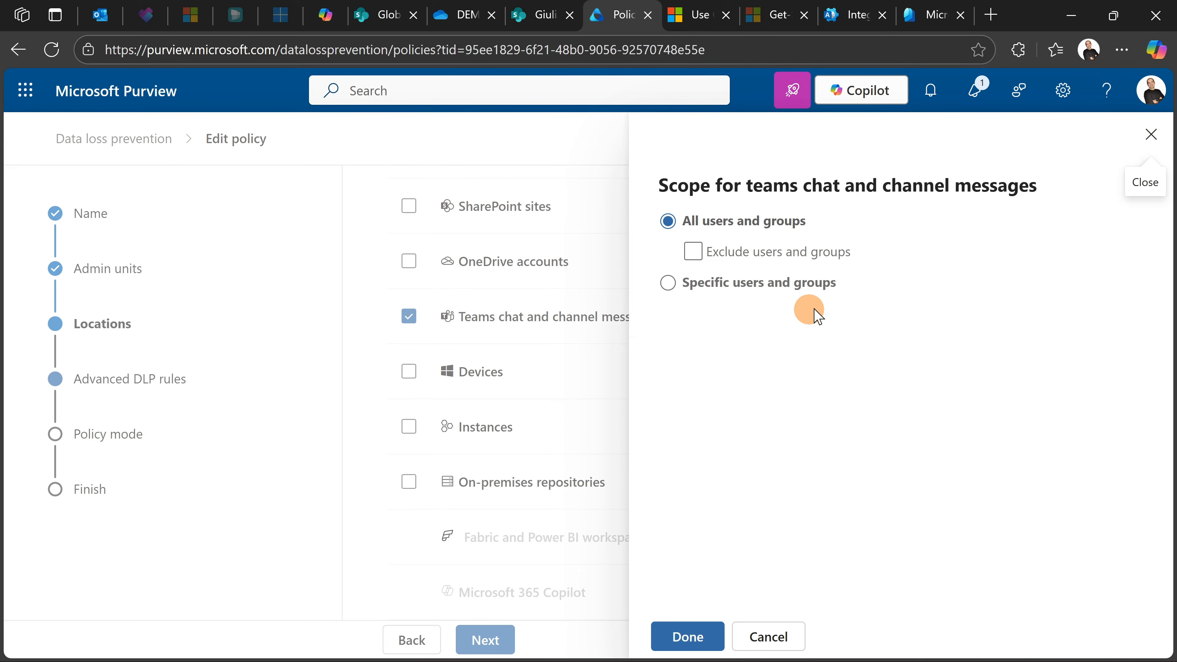
left_click(1145, 143)
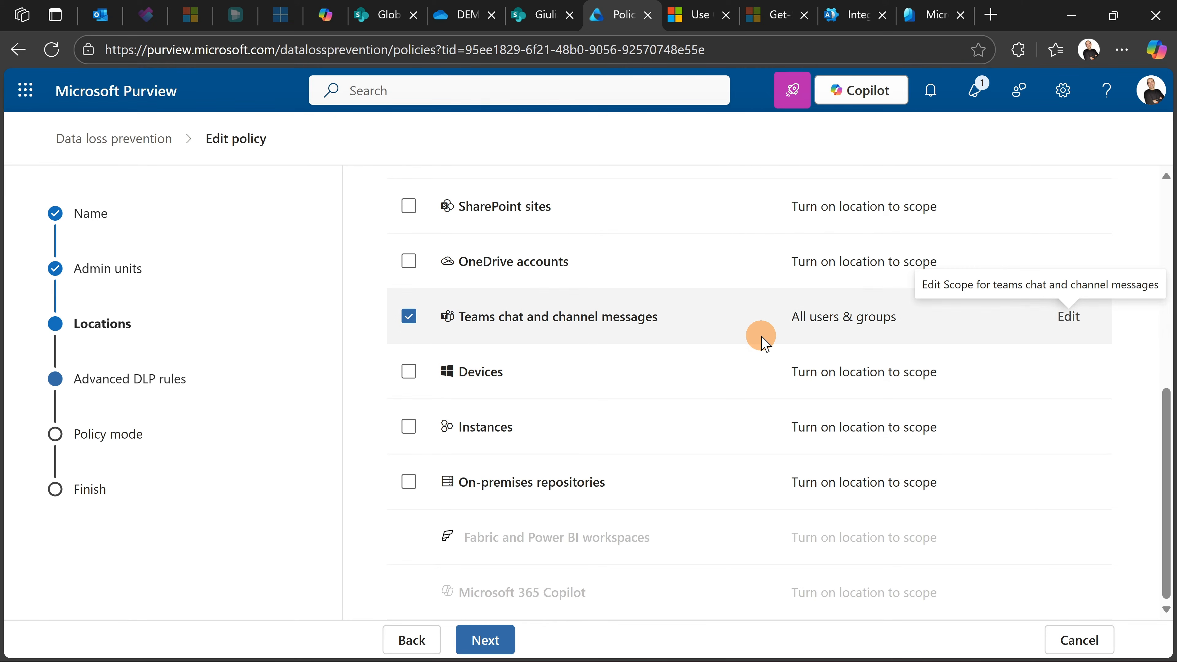
- Continue to the policy's advanced DLP rules and view the blank rule creation form, closing it without saving
left_click(486, 639)
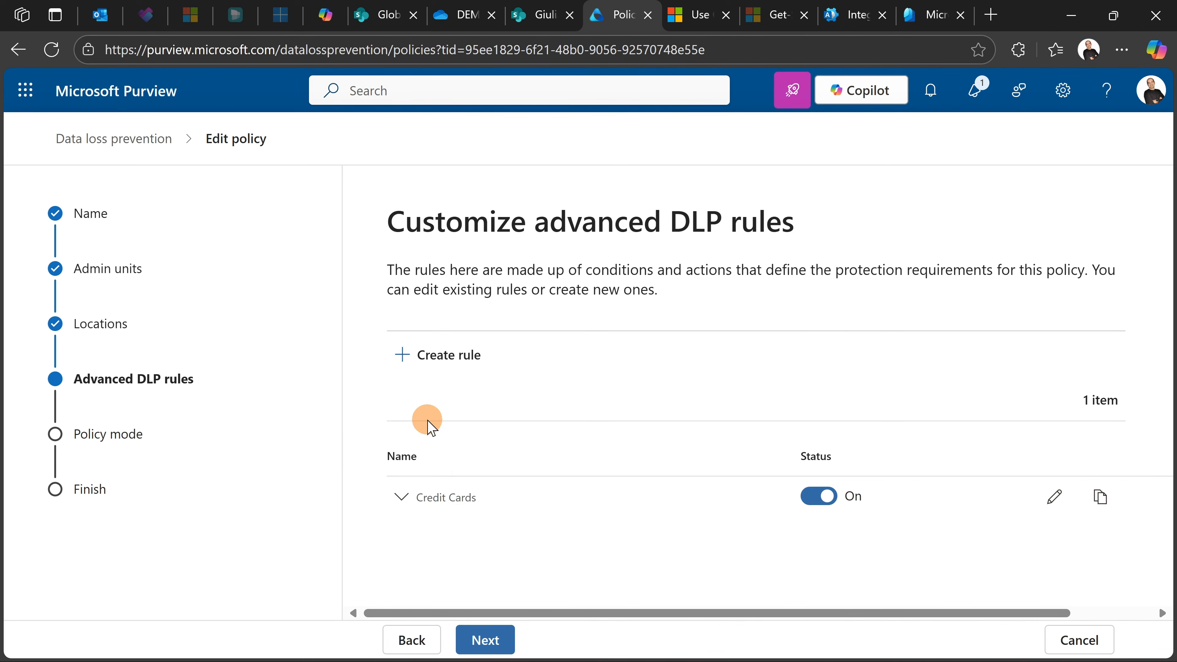
left_click(439, 361)
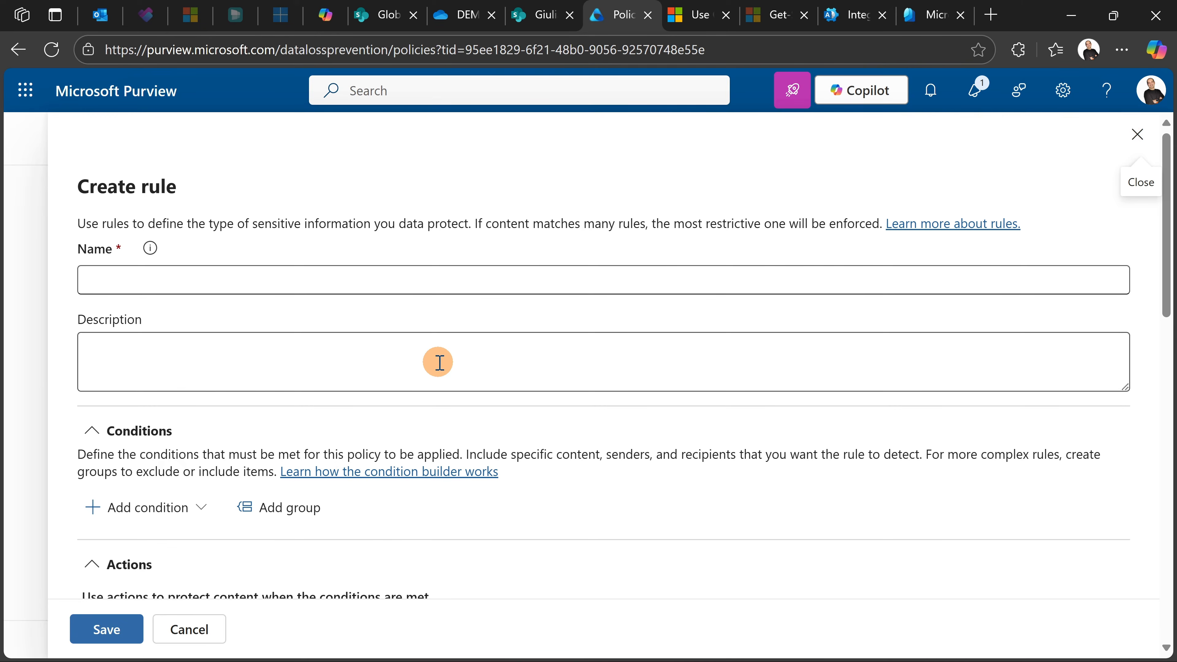
left_click(1138, 134)
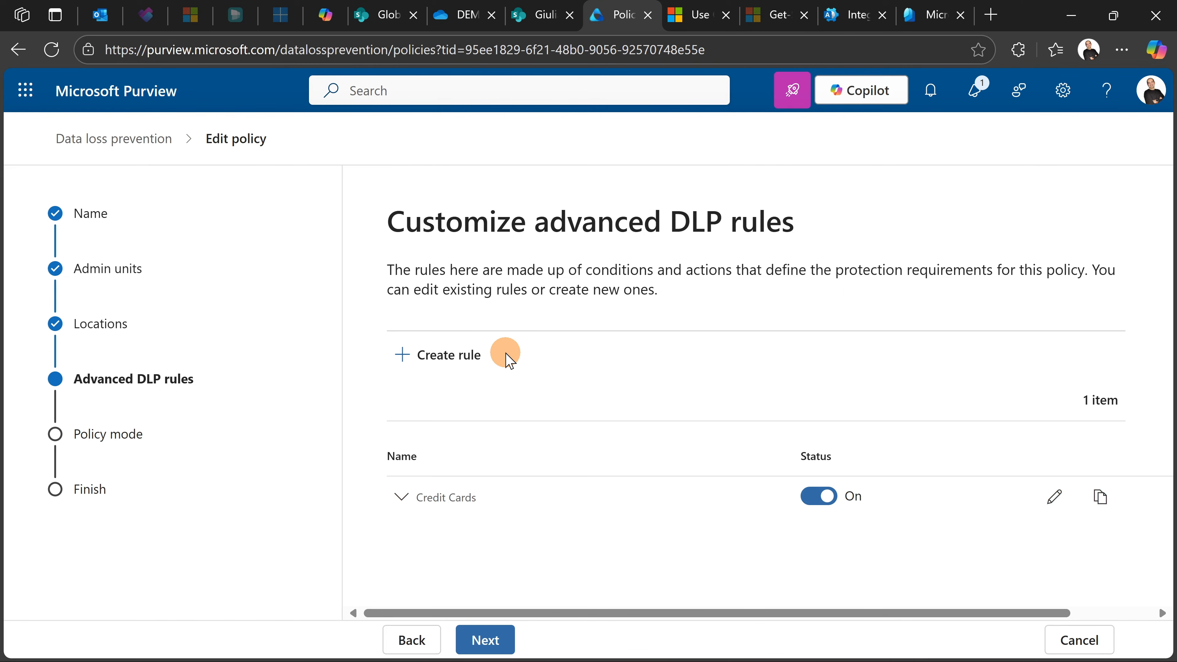
- Expand the Credit Cards rule's summary, open the rule for editing and examine its content conditions and sensitive info types
left_click(406, 500)
scroll(417, 487, "down", 1)
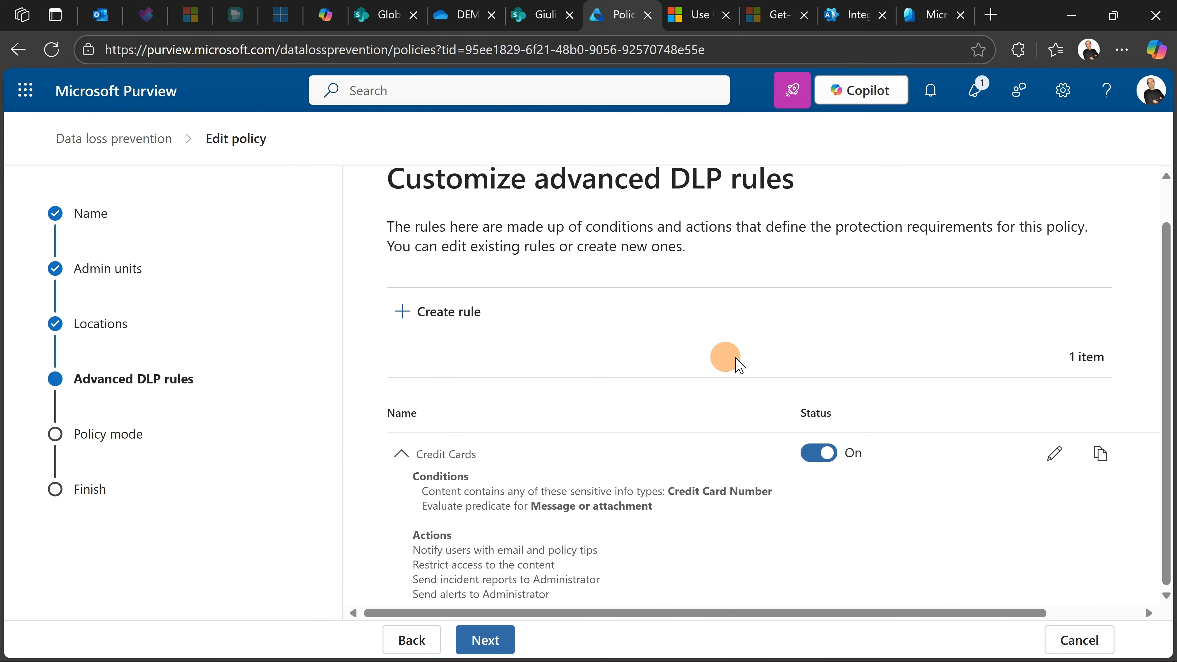
left_click(1051, 454)
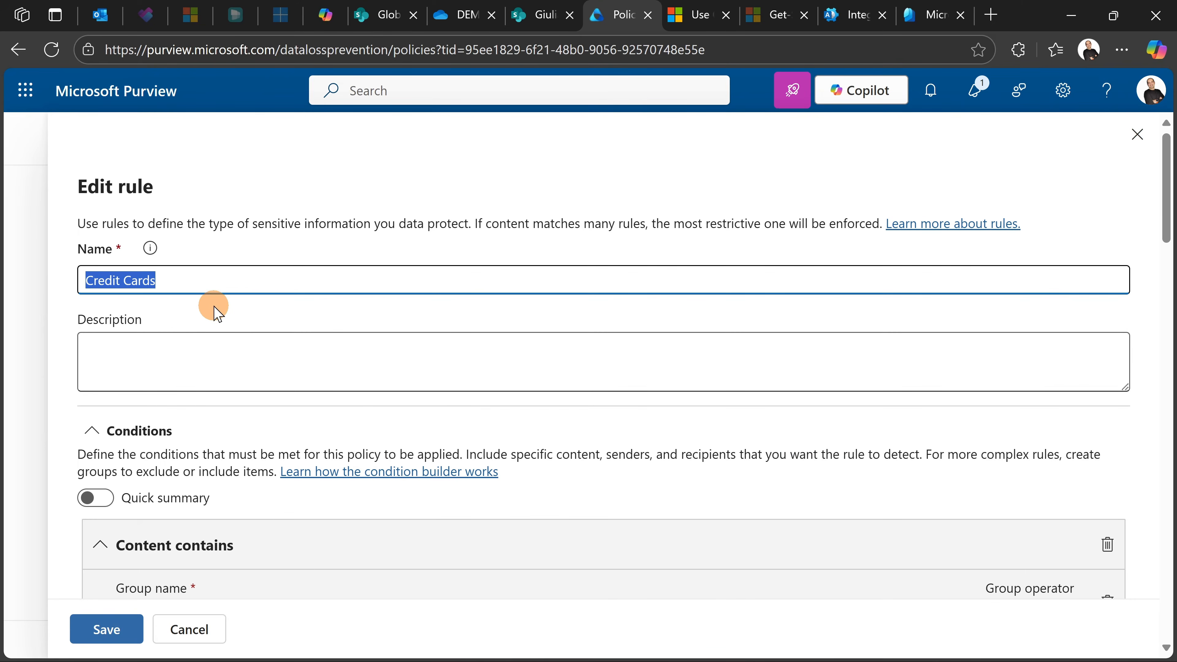
scroll(225, 288, "down", 3)
scroll(223, 287, "up", 2)
scroll(225, 291, "down", 2)
scroll(224, 291, "up", 3)
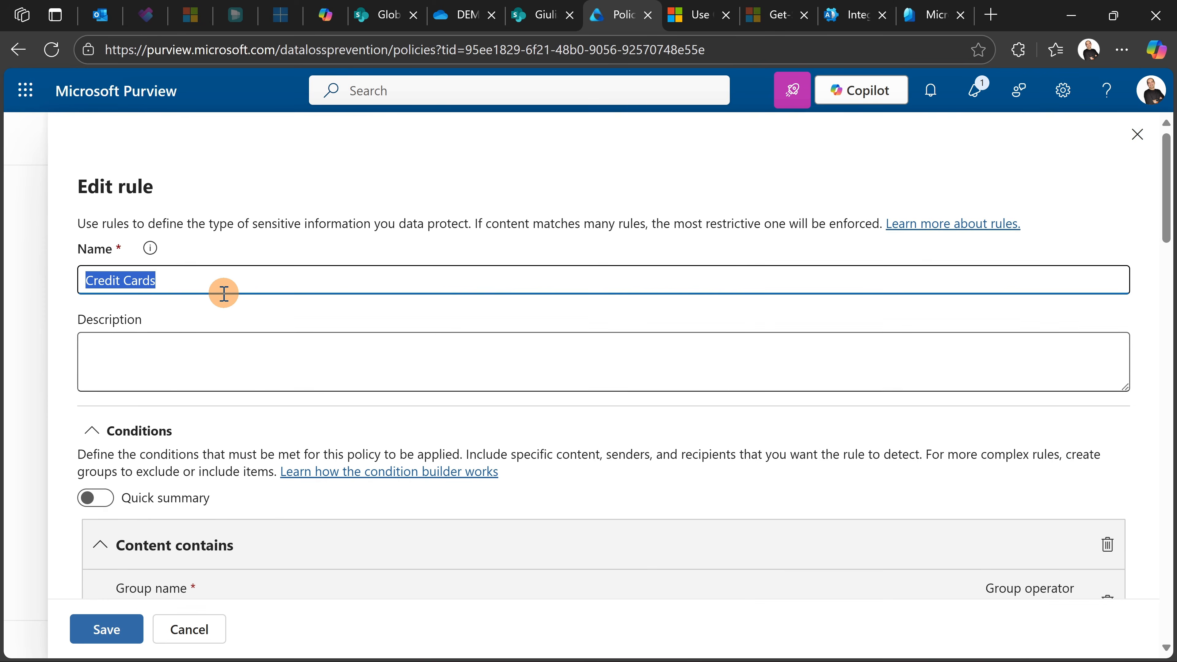
scroll(94, 255, "down", 4)
scroll(123, 250, "up", 1)
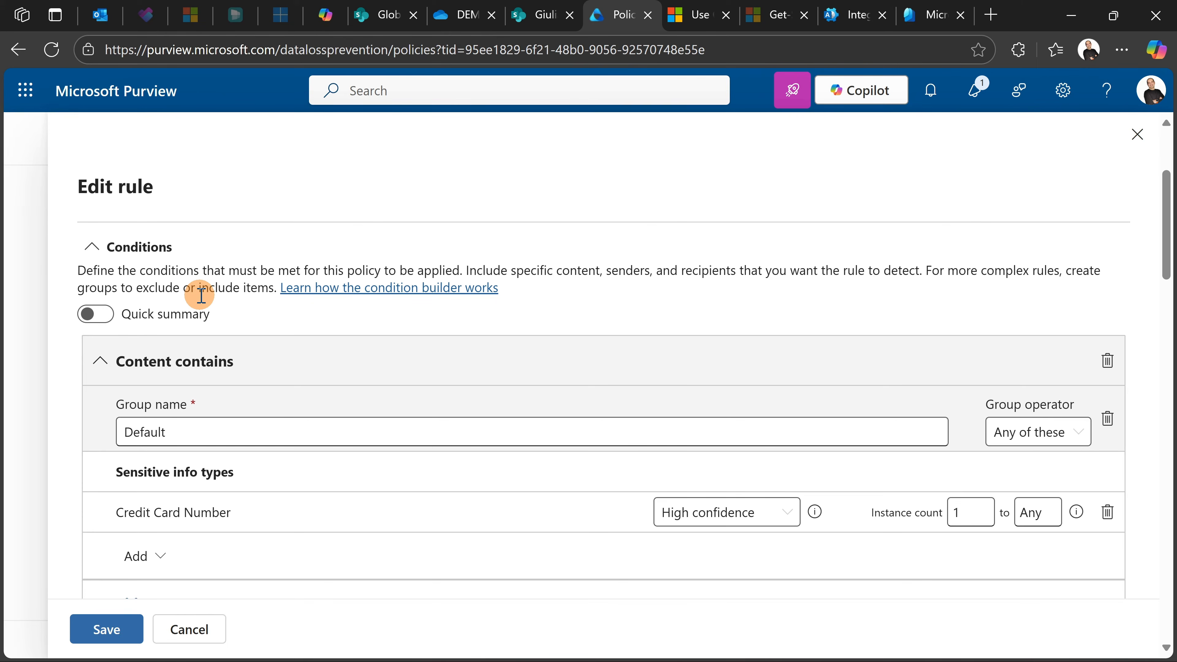
scroll(194, 306, "down", 4)
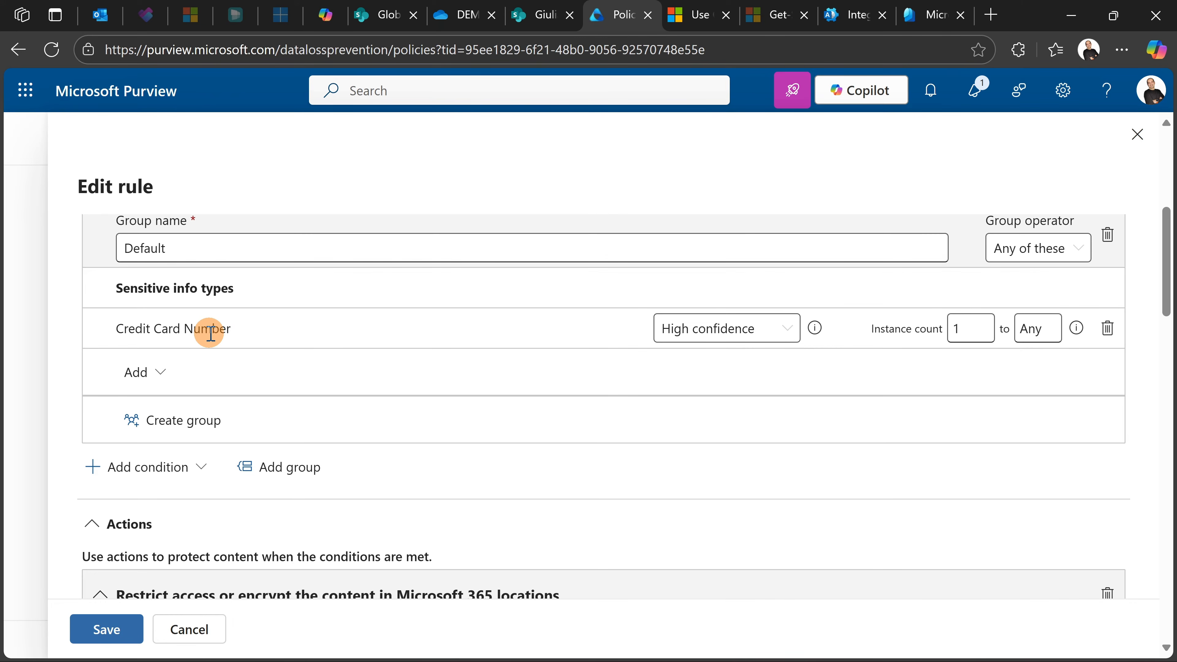
- View the sensitive info types that can be added to the rule's Default group, cancelling without adding any
left_click(146, 372)
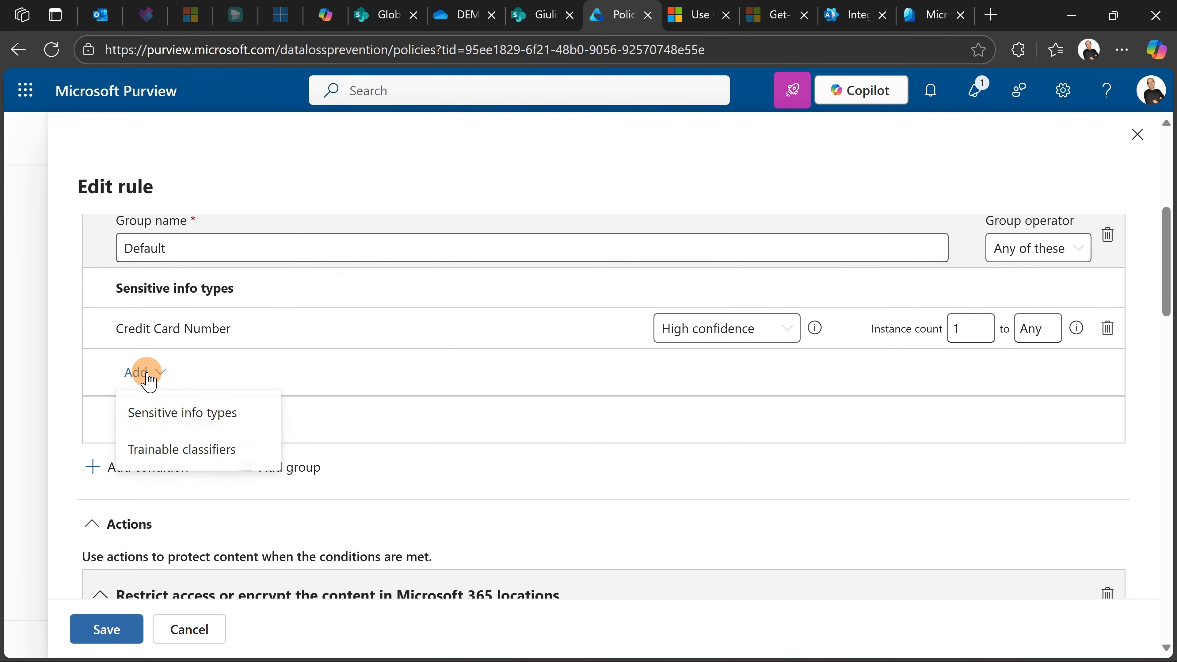
left_click(202, 424)
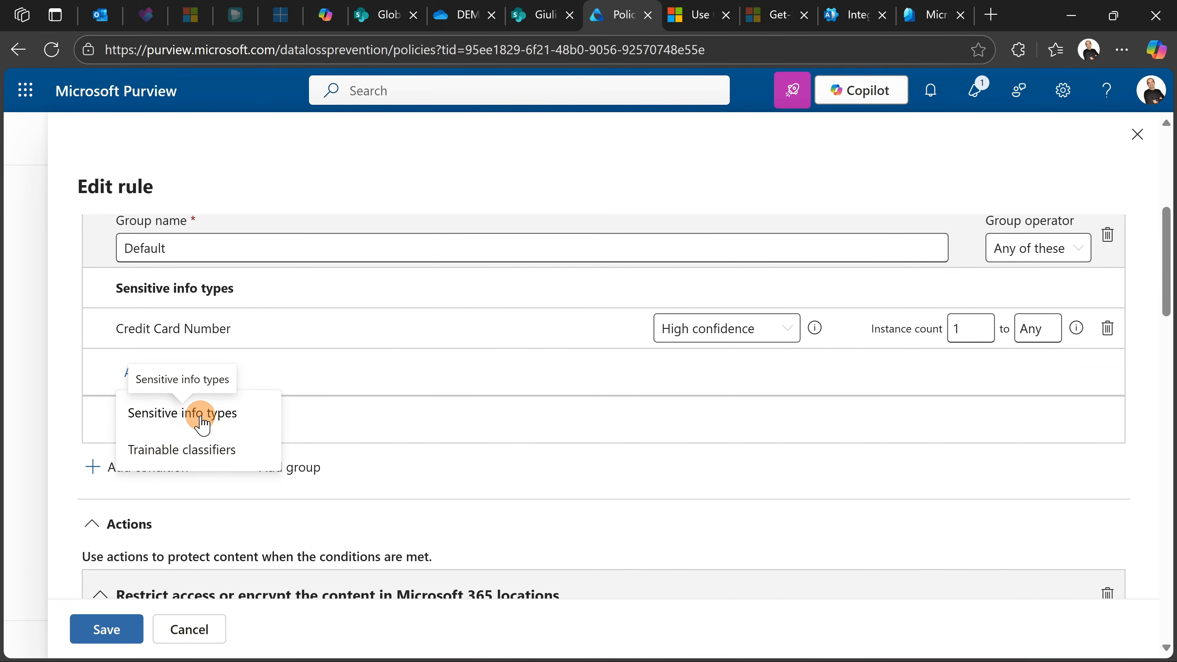
left_click(726, 255)
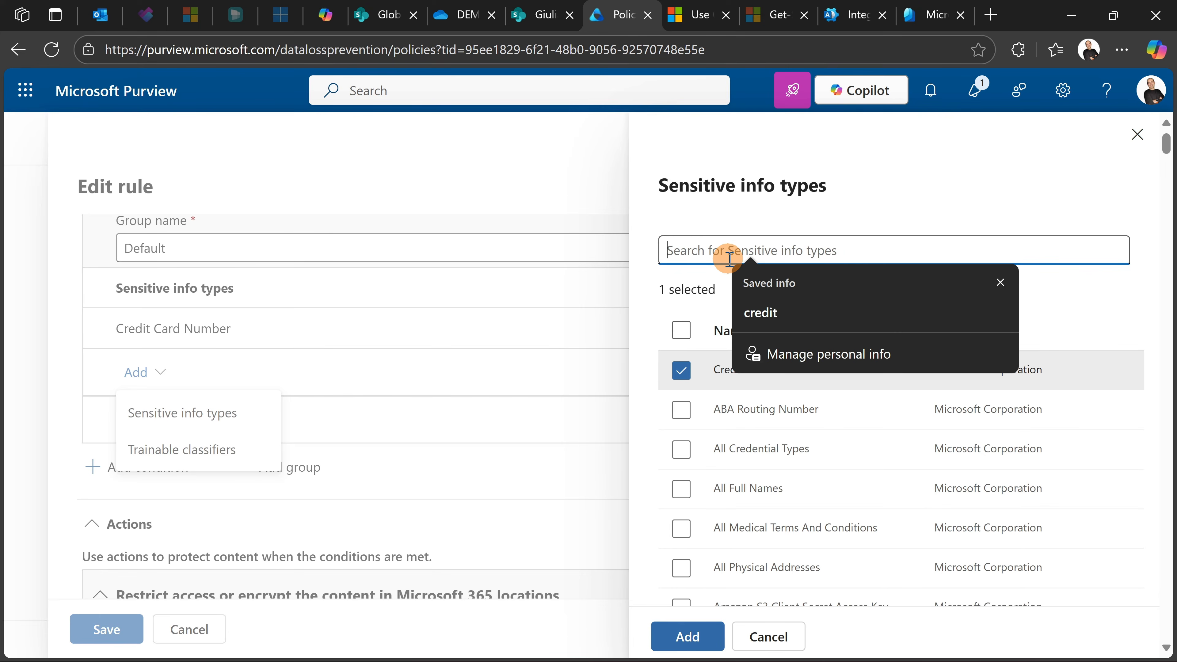
left_click(840, 210)
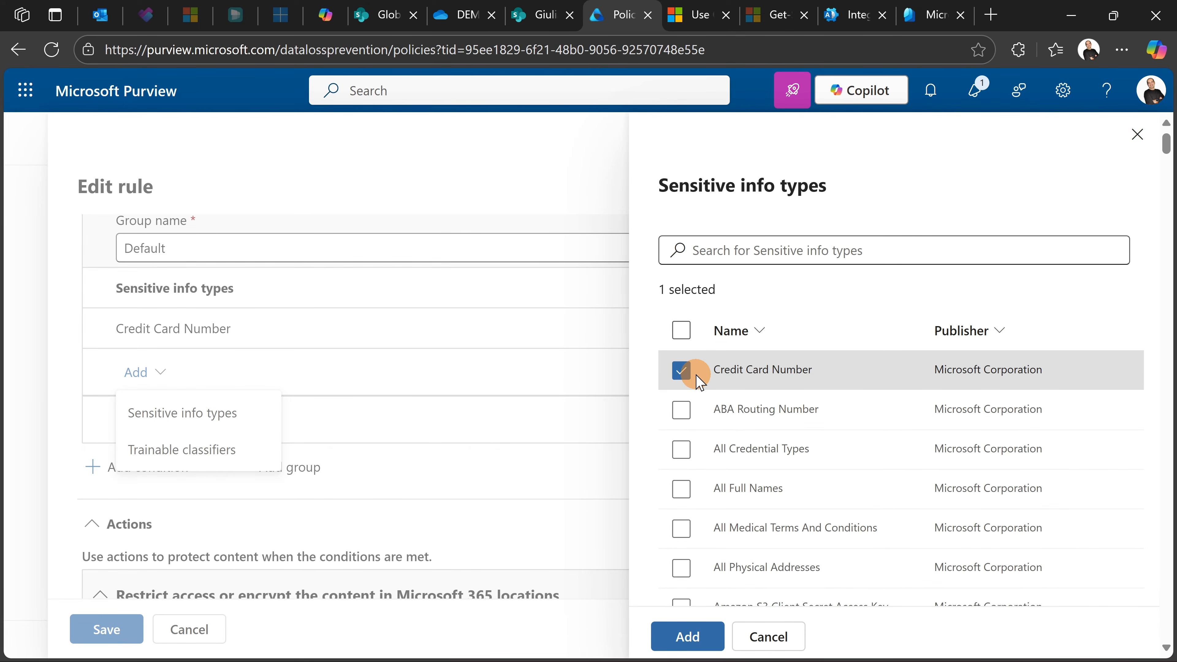
left_click(766, 636)
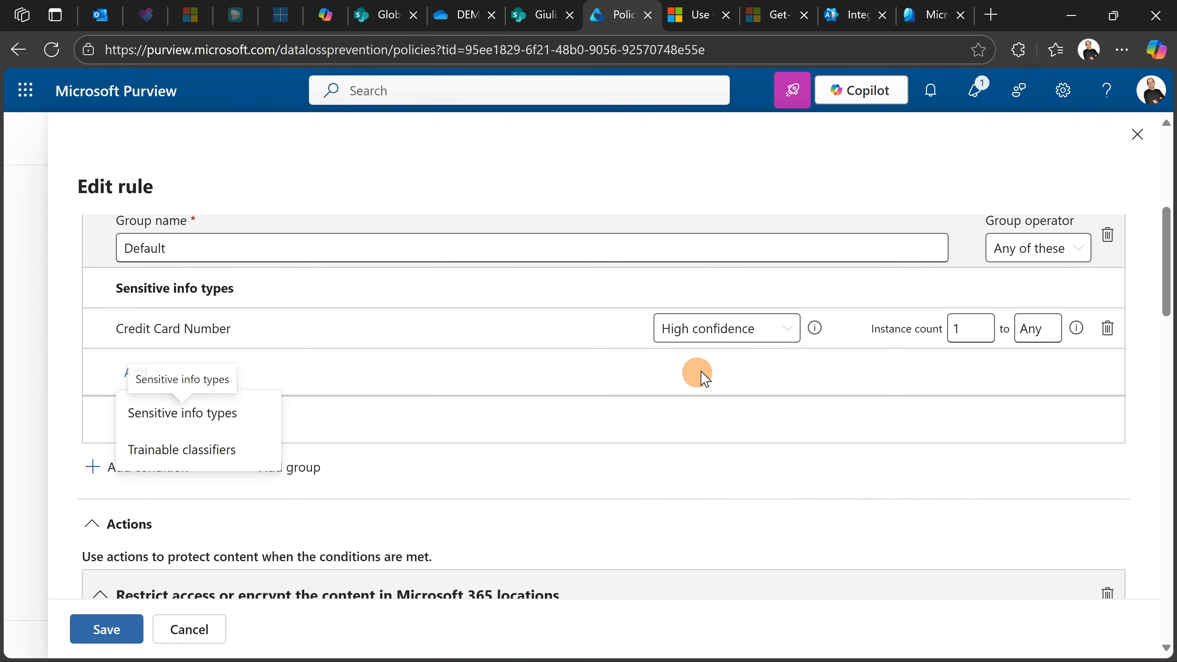
- View the Credit Card Number confidence levels and open its definition to examine the primary elements for high, medium and low confidence
left_click(731, 345)
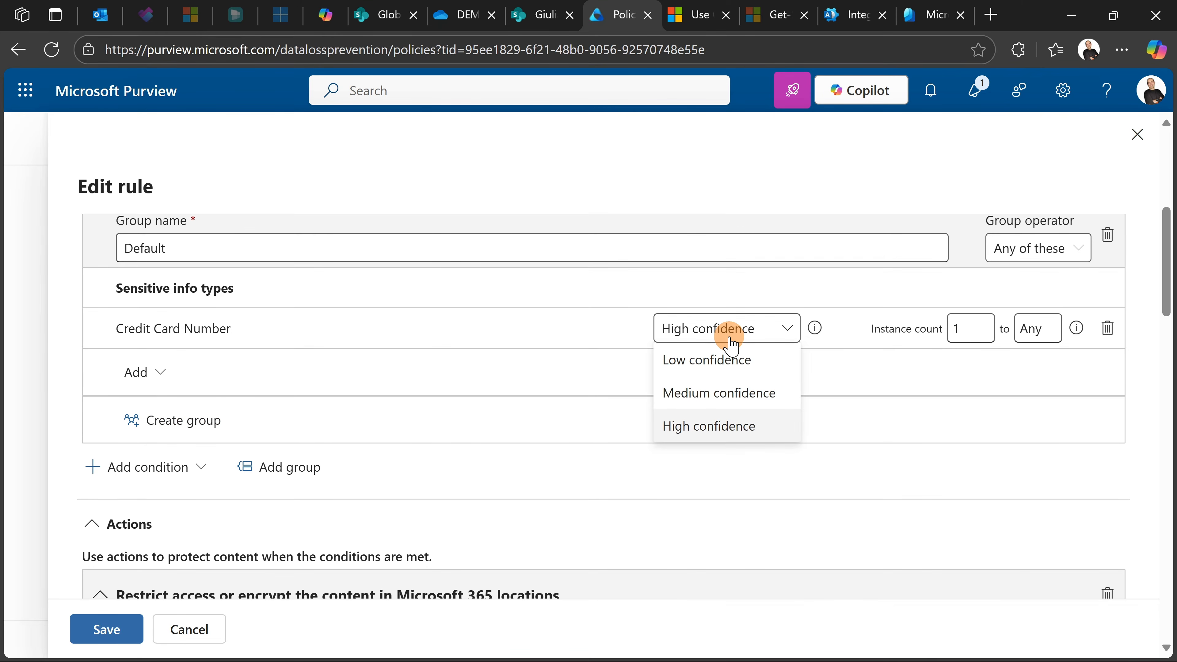
left_click(816, 331)
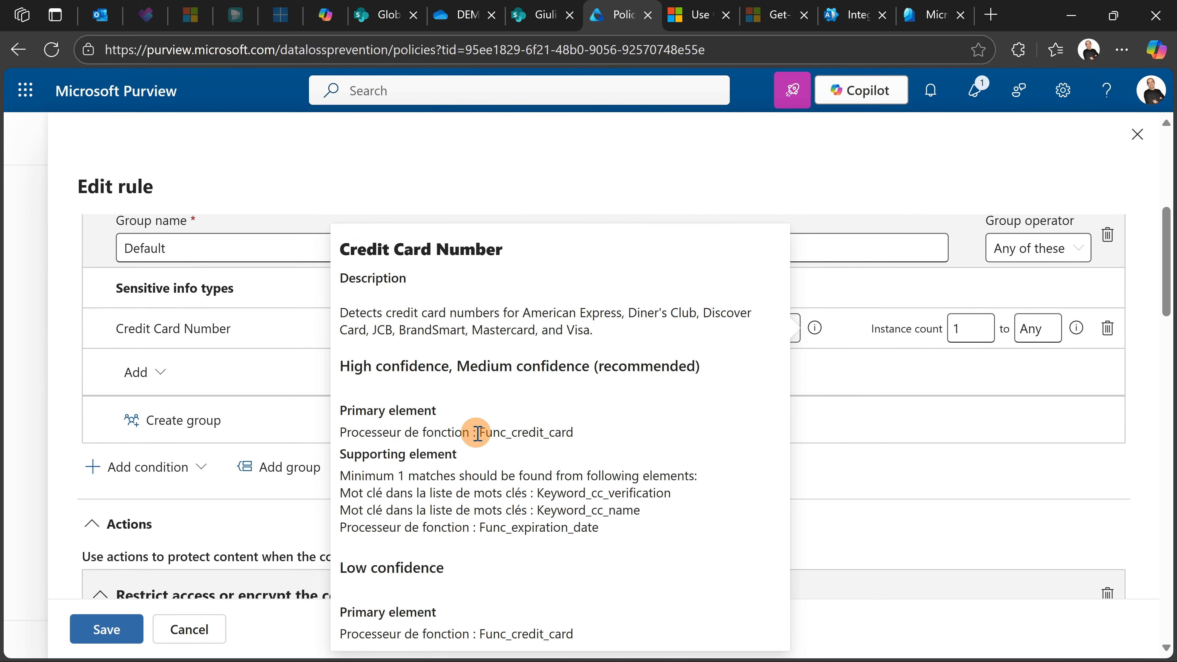
left_click_drag(479, 434, 573, 435)
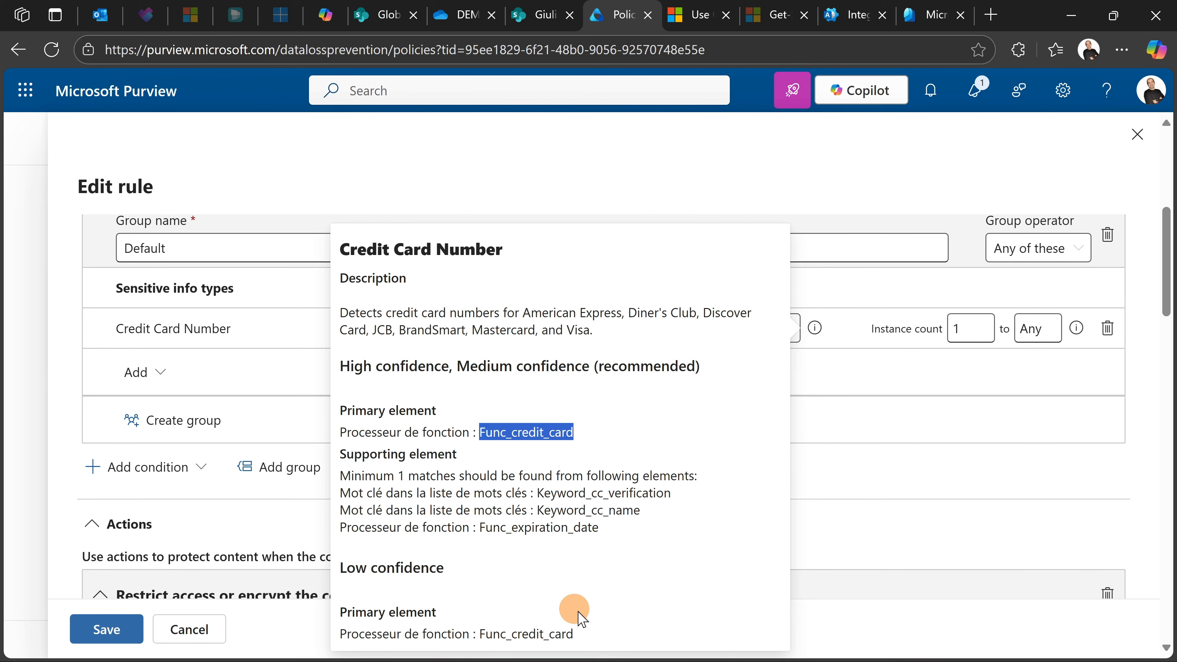
left_click_drag(574, 634, 483, 640)
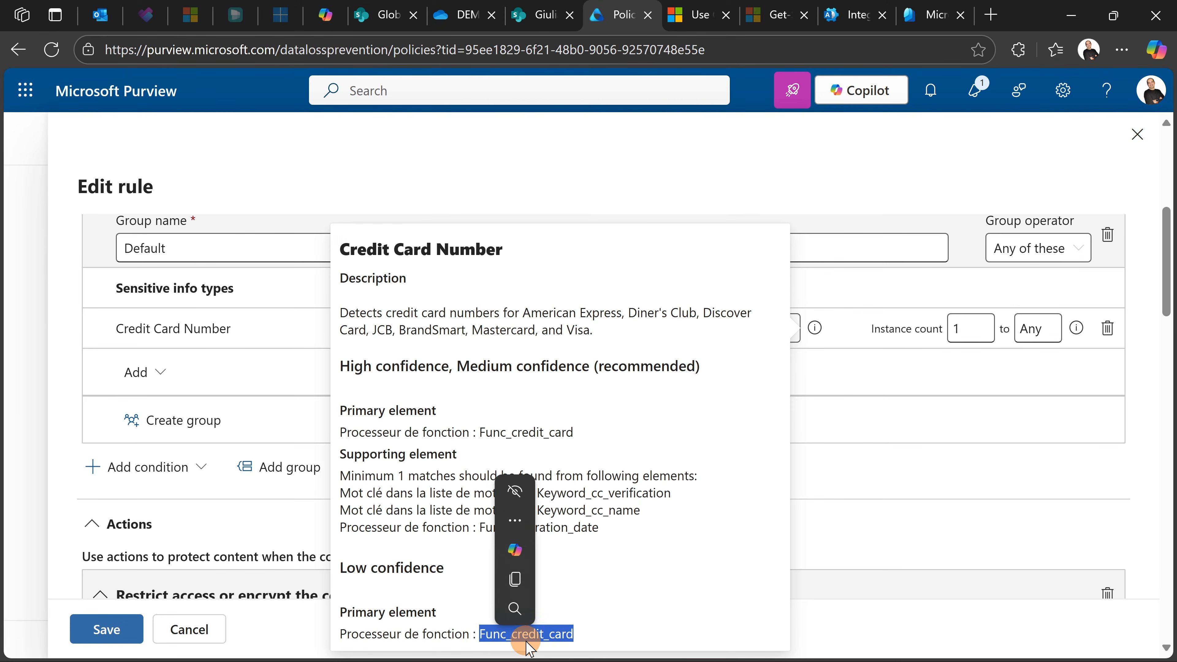
left_click(609, 633)
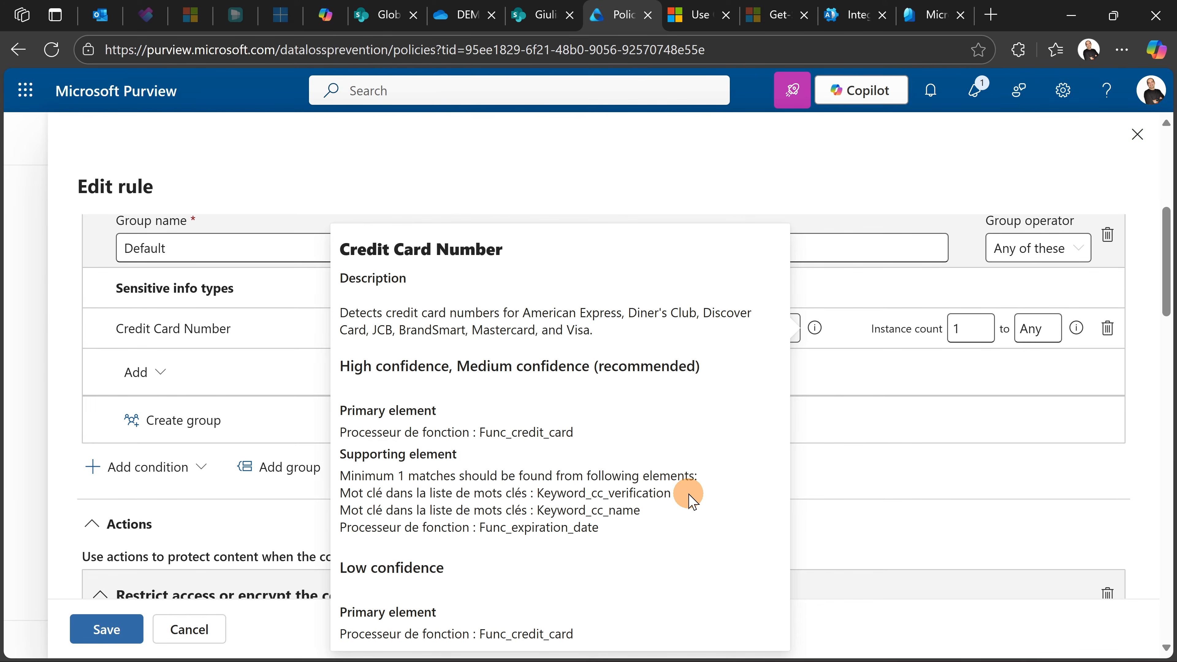
- Examine the supporting elements in the Credit Card Number definition, then recheck the confidence level options, leaving High confidence selected
left_click_drag(643, 495, 338, 493)
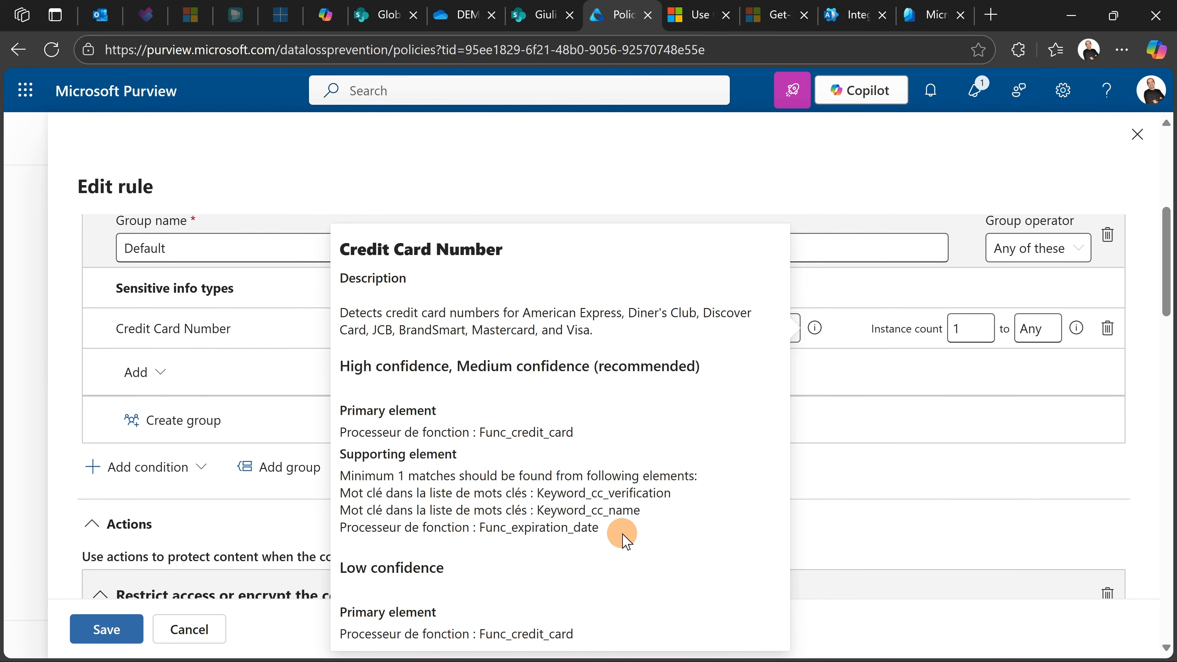
left_click_drag(623, 533, 479, 528)
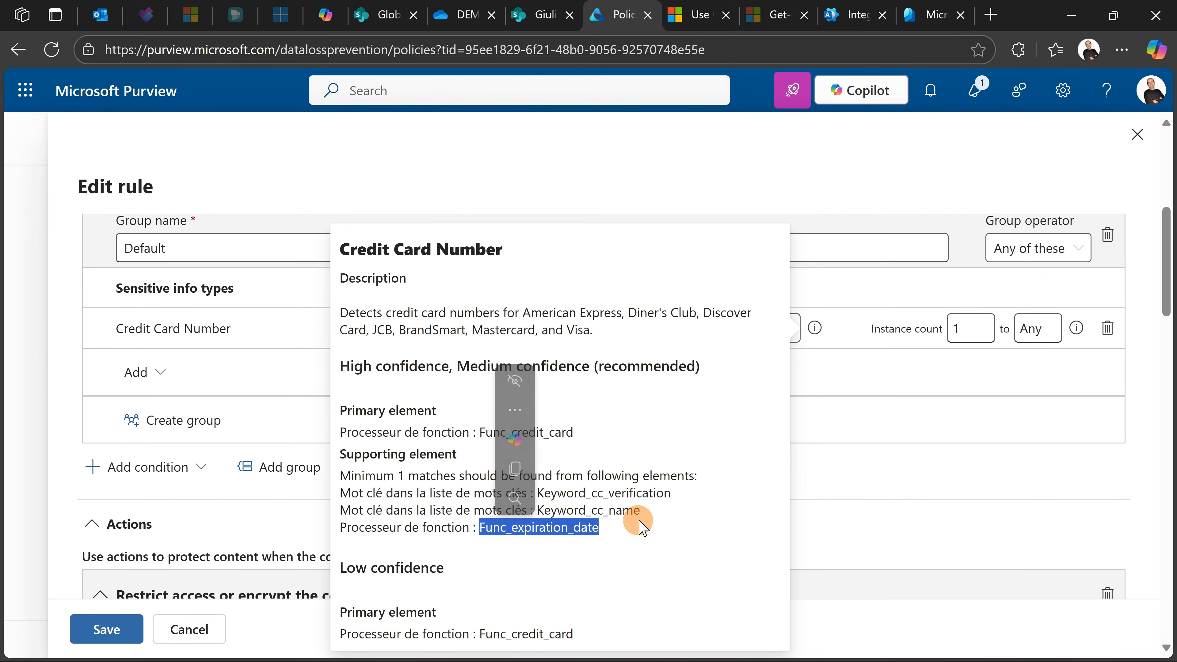
left_click_drag(642, 511, 538, 510)
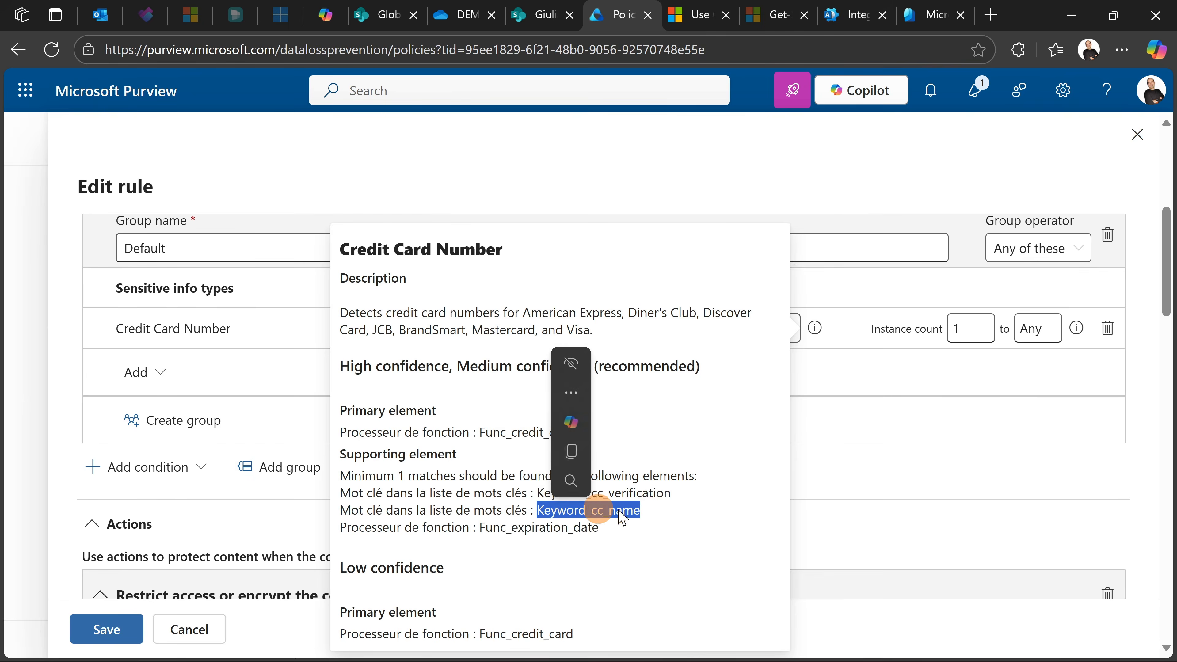
left_click(682, 500)
left_click_drag(683, 500, 537, 495)
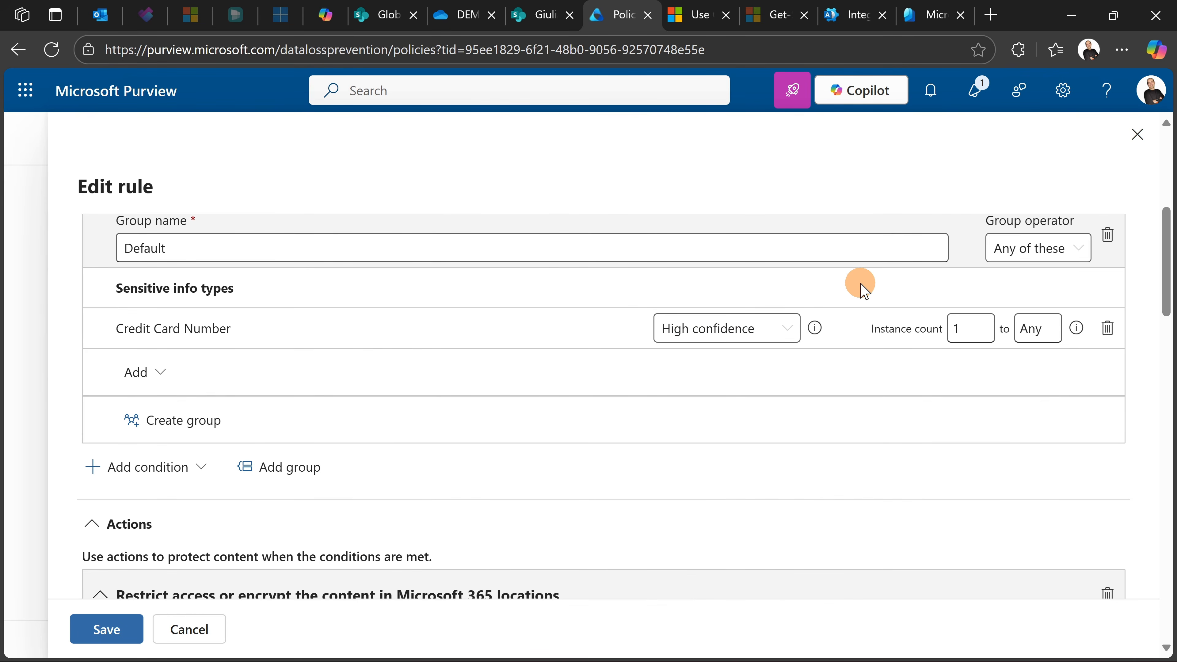
left_click(753, 330)
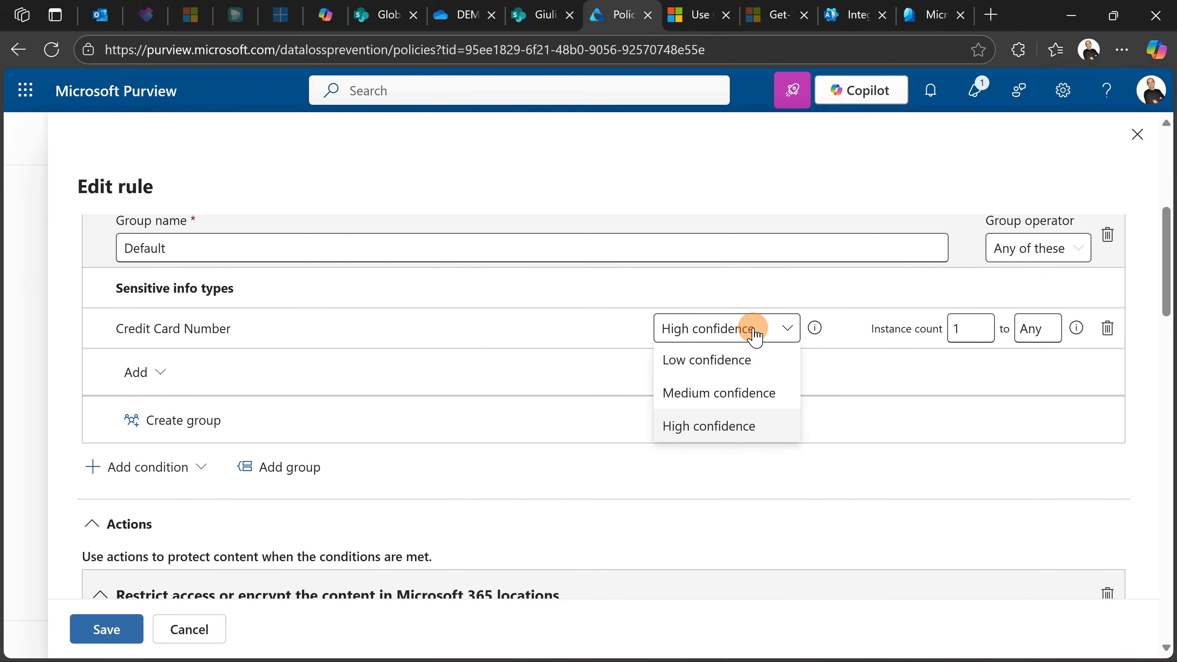
left_click(352, 376)
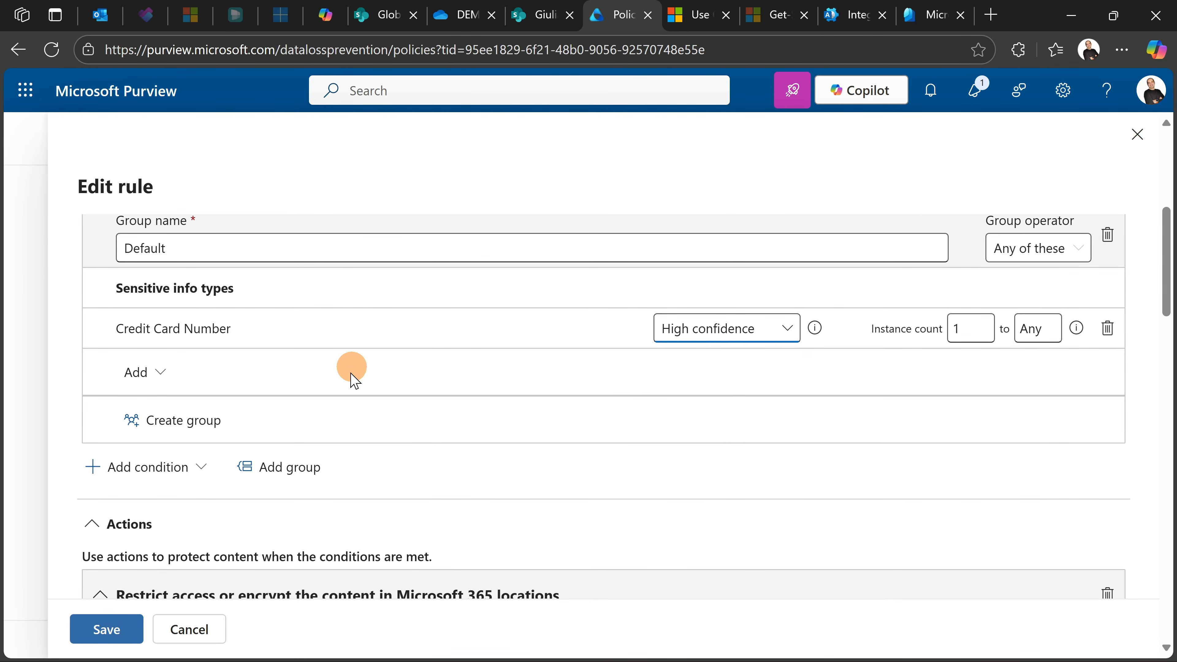
- Examine the rule's action that restricts access or encrypts content in Microsoft 365 locations, including who is blocked
scroll(308, 418, "down", 4)
scroll(200, 352, "down", 2)
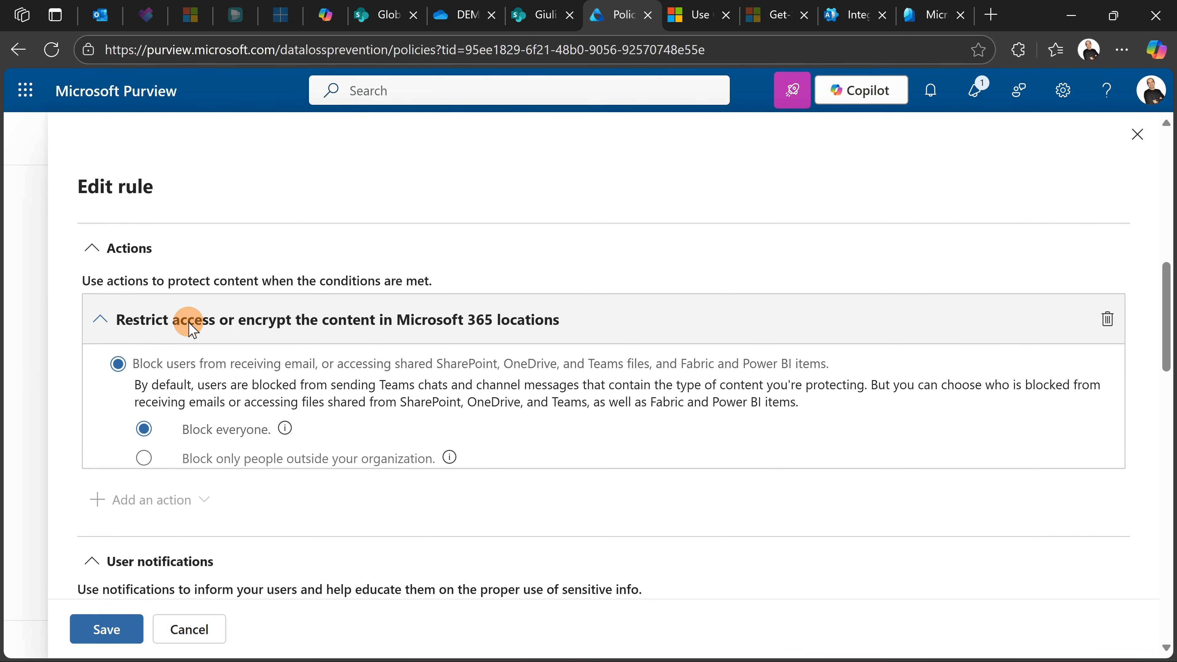
left_click(269, 322)
left_click(345, 327)
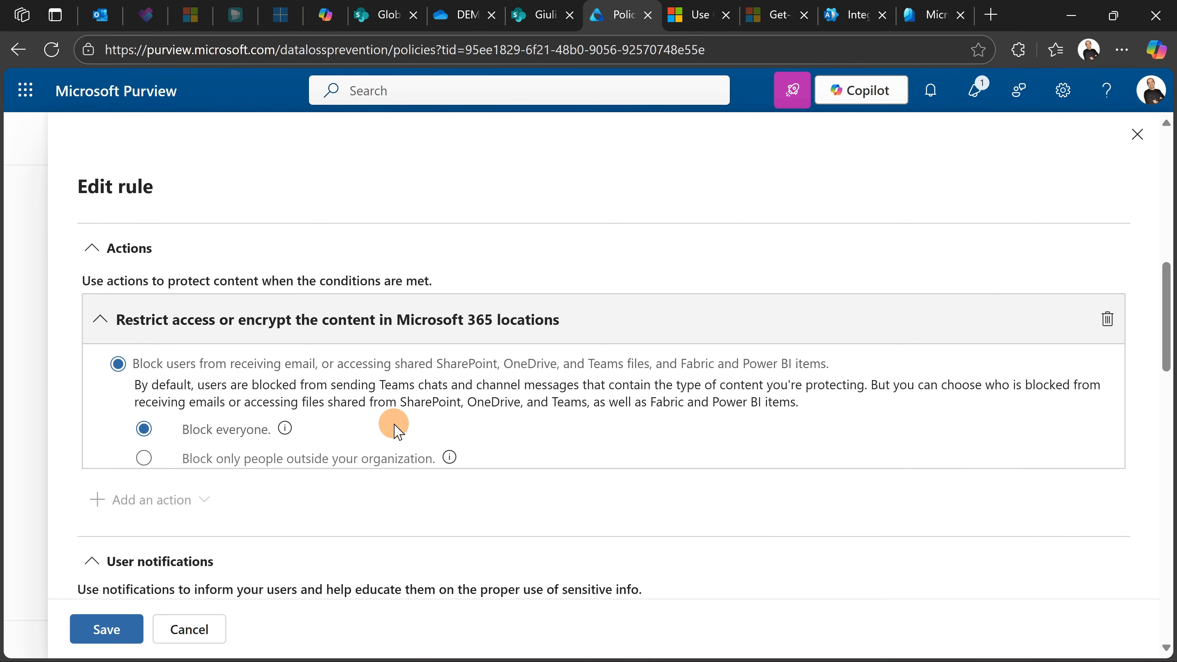
scroll(397, 432, "down", 2)
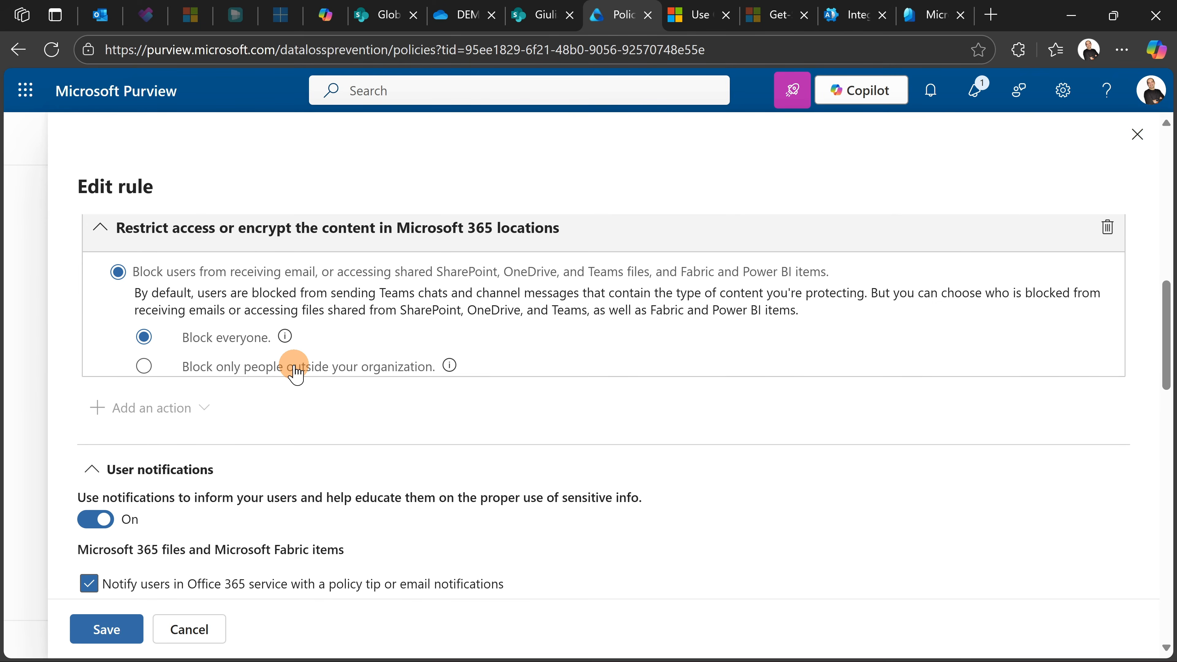
- Review the rule's user notification and policy tip settings for Microsoft 365 files and Microsoft Fabric items
scroll(295, 375, "down", 2)
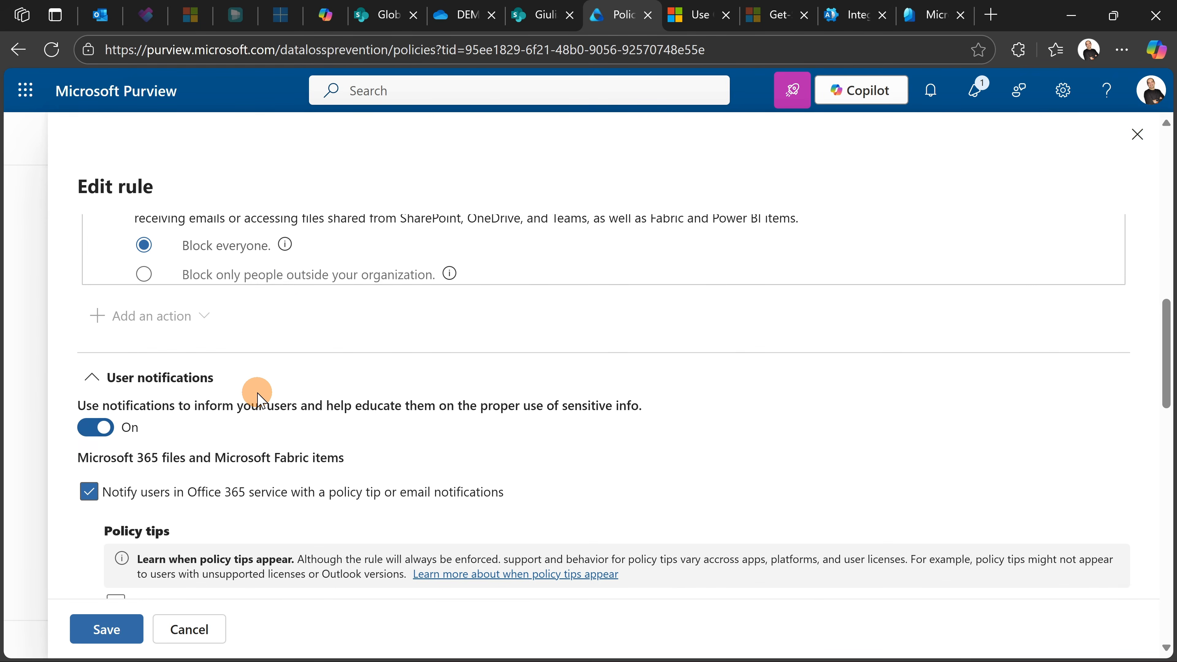
scroll(248, 334, "down", 2)
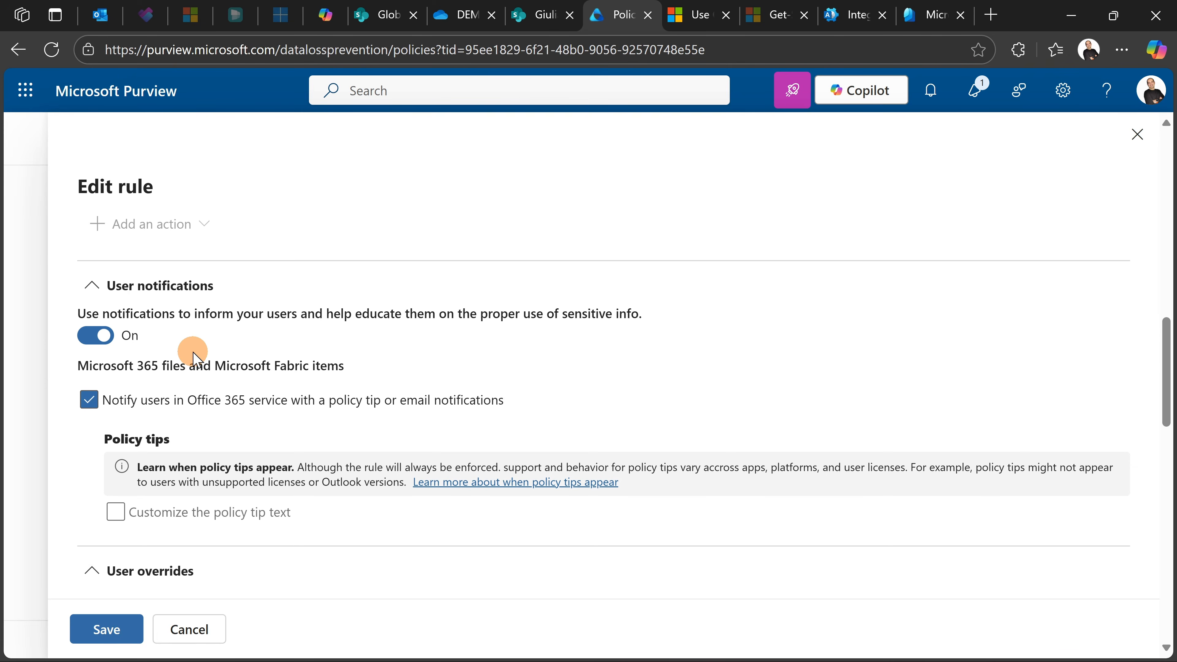
scroll(223, 332, "down", 3)
scroll(225, 337, "up", 3)
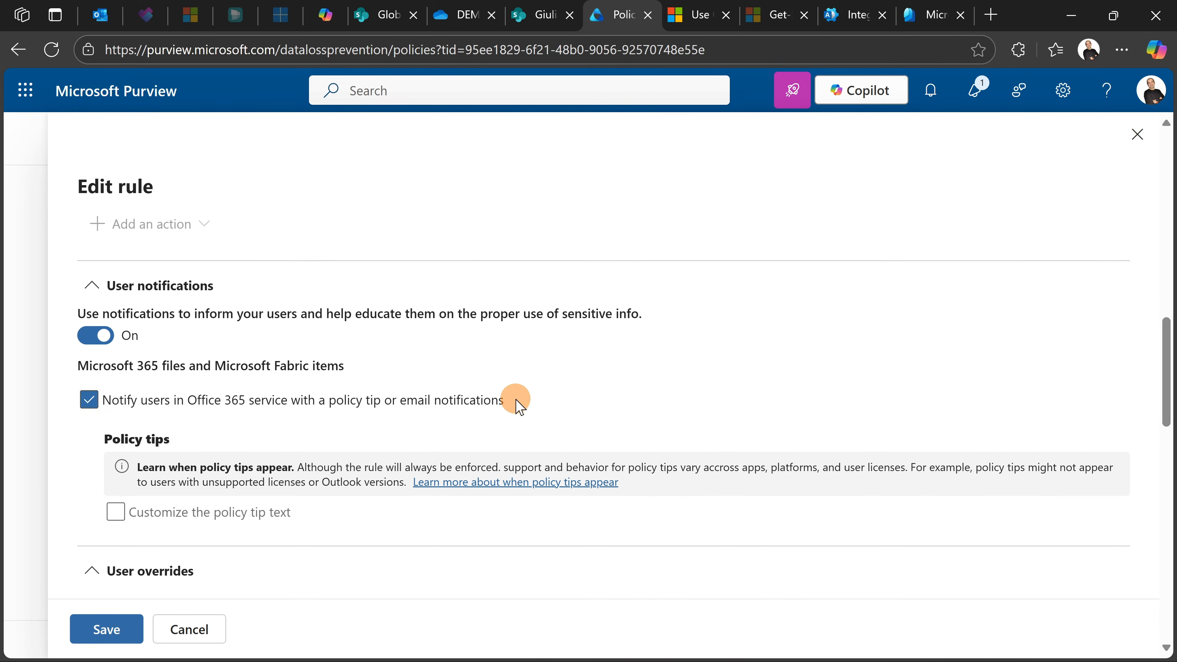
scroll(303, 410, "down", 2)
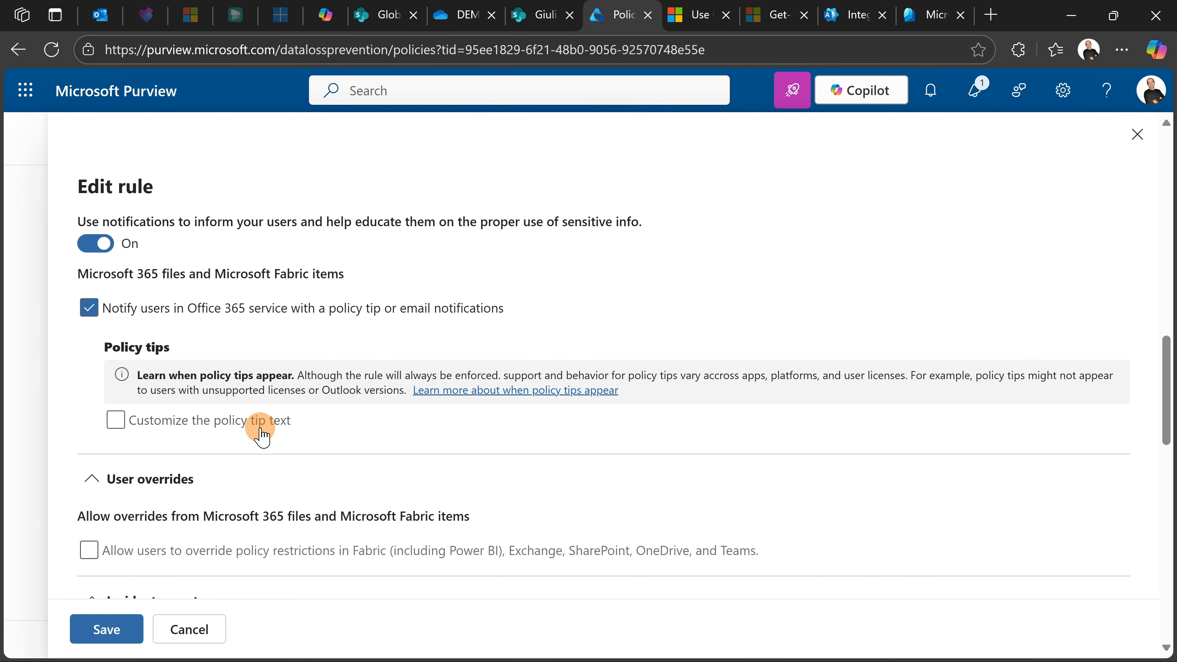
- Review the rule's user override option and the severity level, admin alert and alert threshold settings under Incident reports
scroll(243, 431, "down", 4)
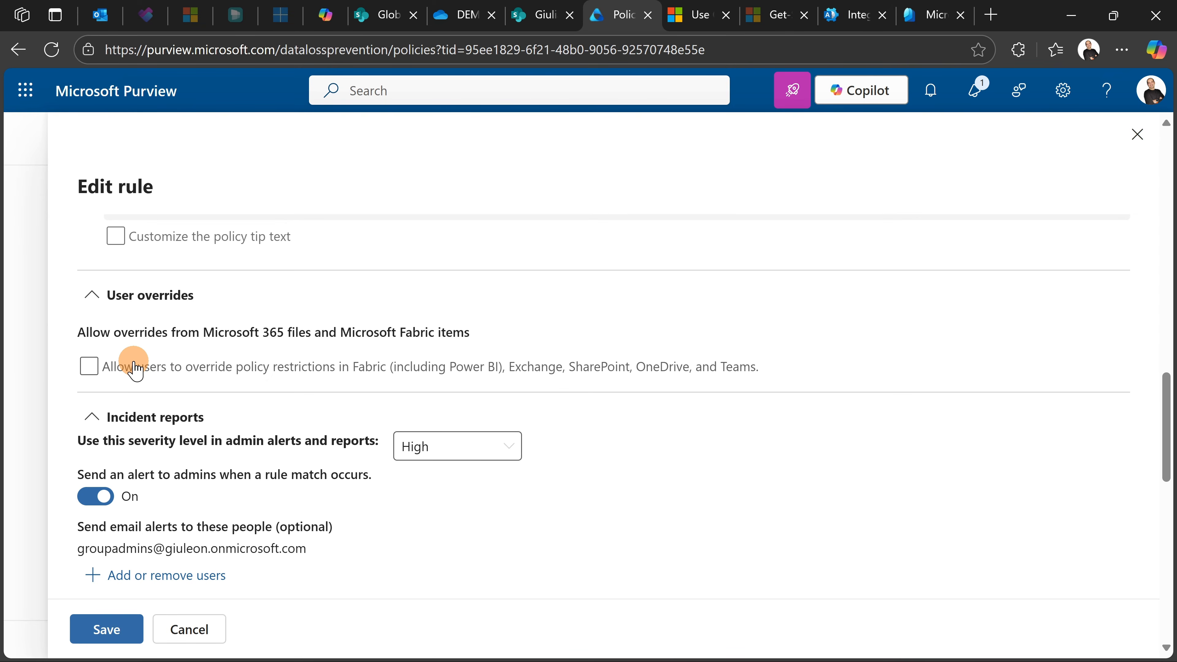
scroll(135, 369, "down", 2)
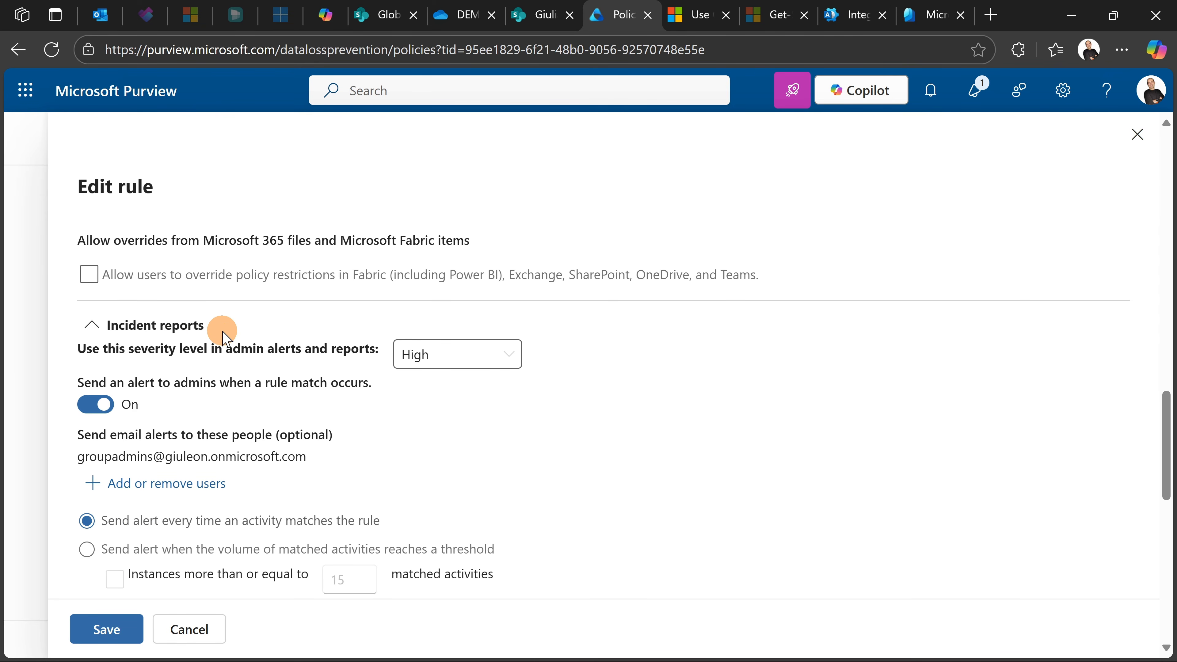
scroll(230, 338, "down", 2)
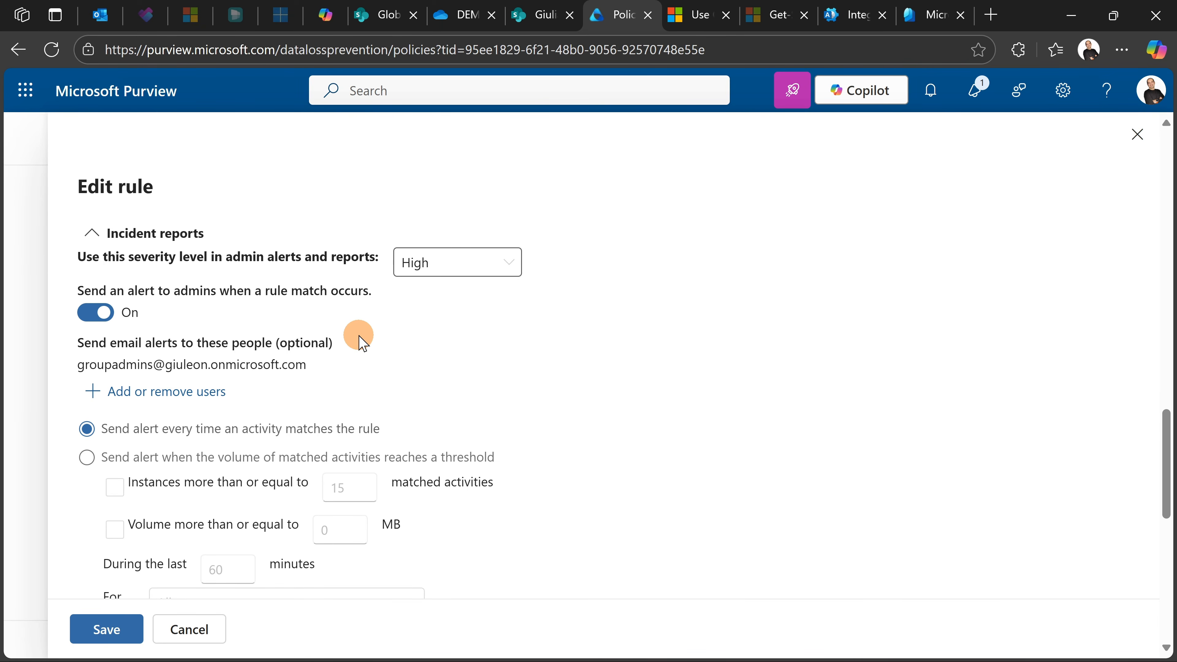
scroll(364, 340, "down", 2)
scroll(228, 475, "down", 2)
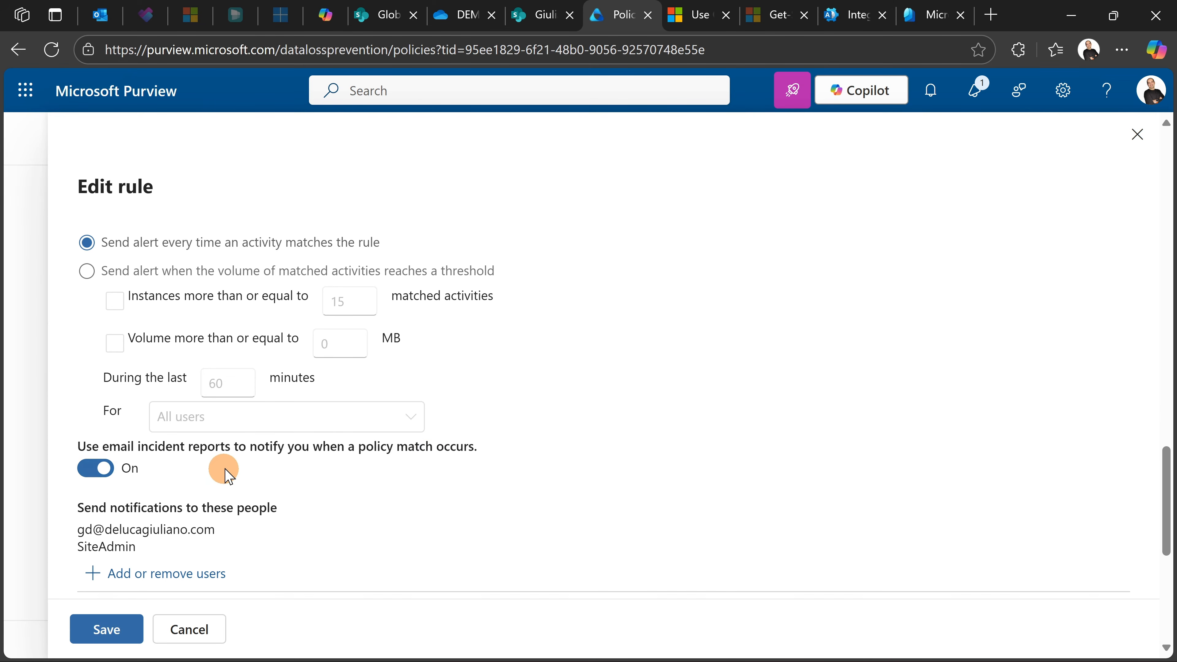
- Review the incident report recipients, report contents and additional options, and cancel both the rule and policy editing without saving
scroll(241, 453, "down", 2)
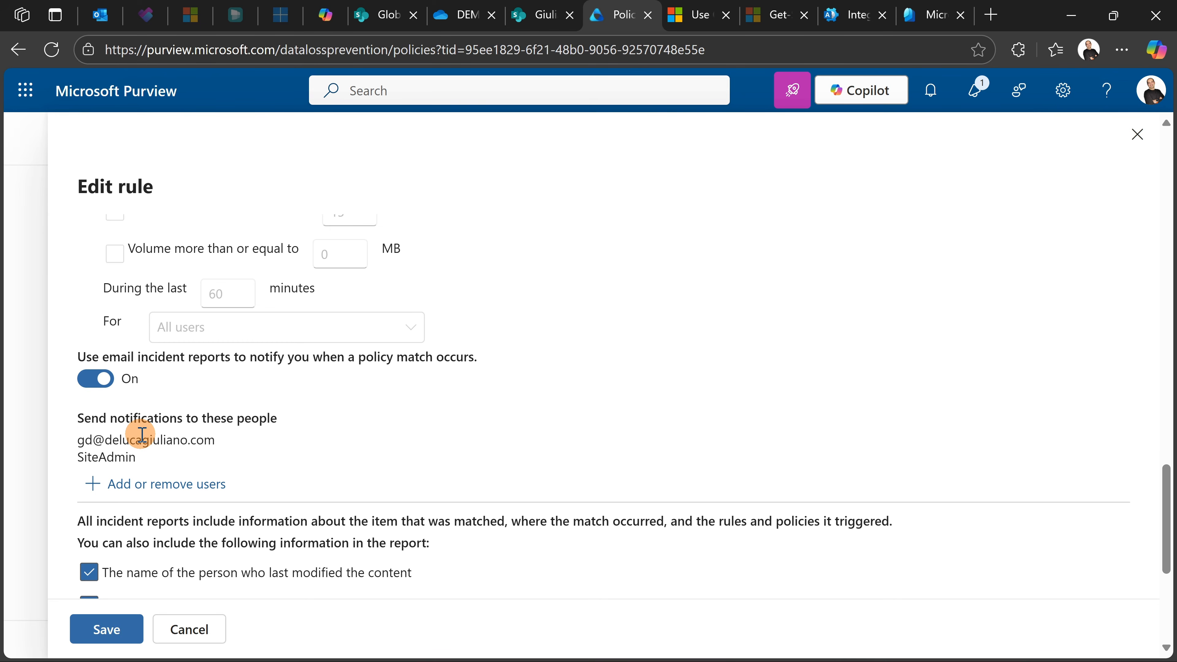
mouse_move(74, 439)
left_mouse_down()
mouse_move(231, 441)
mouse_move(71, 454)
left_mouse_up()
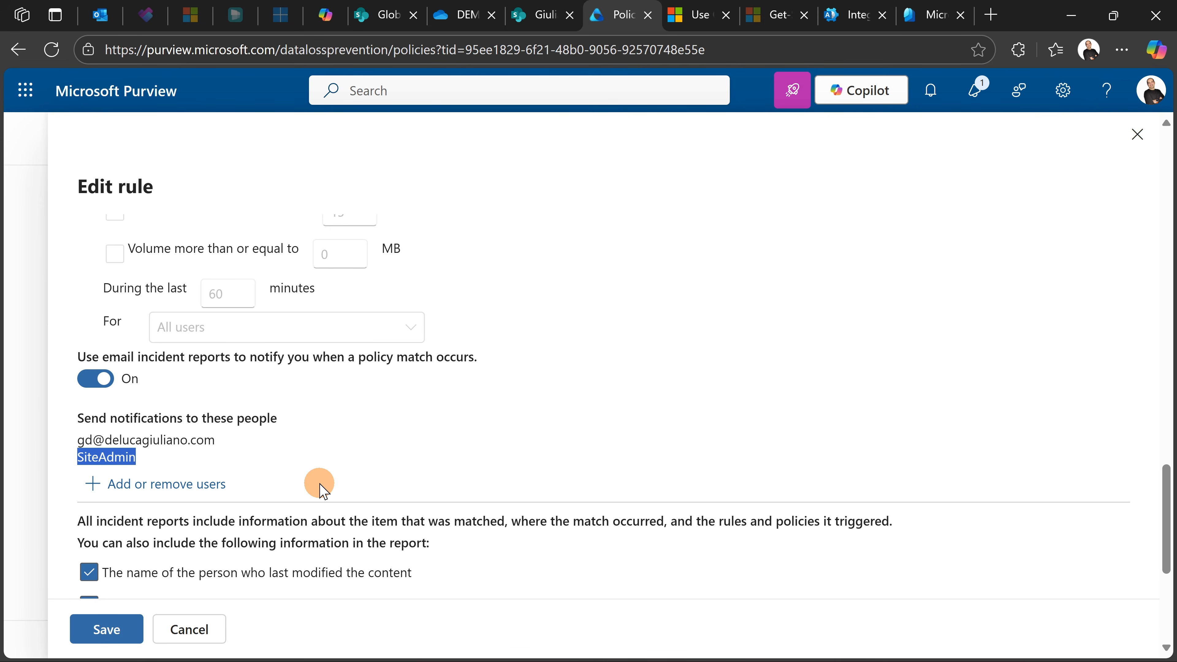
scroll(326, 473, "down", 3)
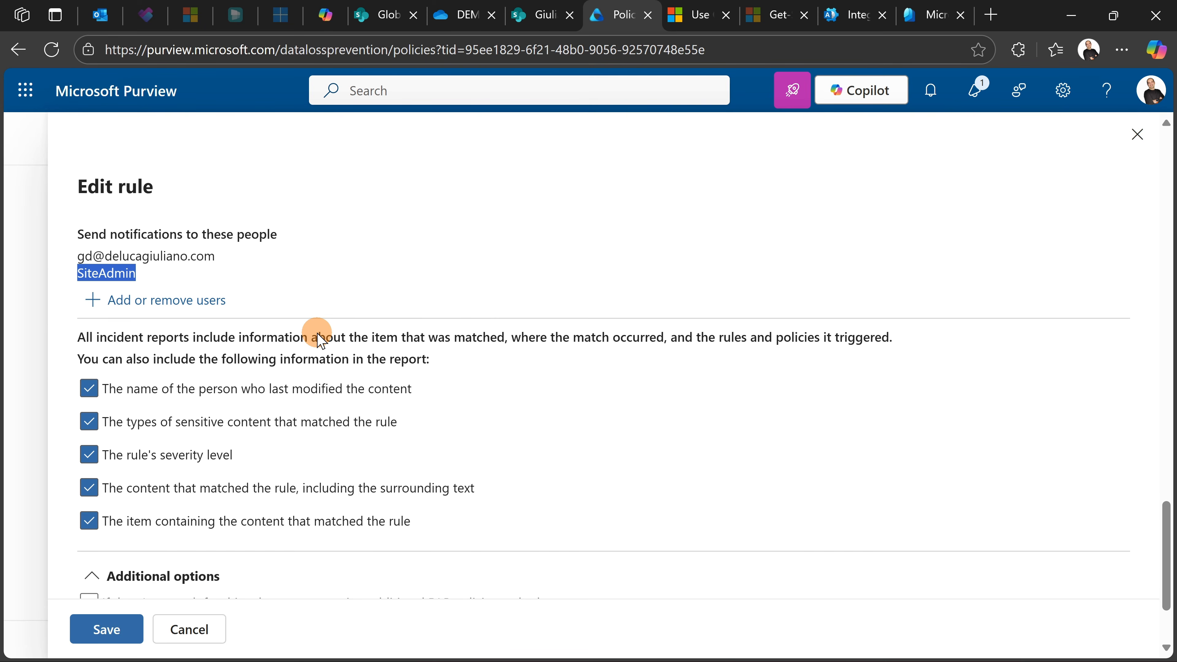
scroll(321, 341, "down", 2)
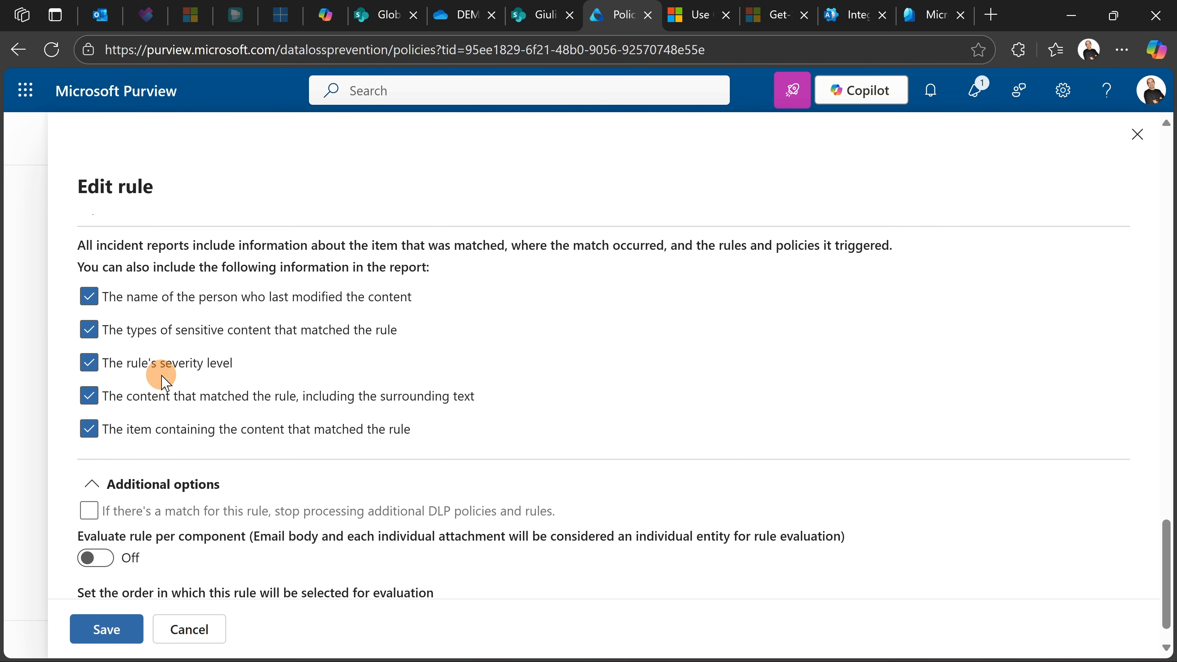
scroll(306, 359, "down", 1)
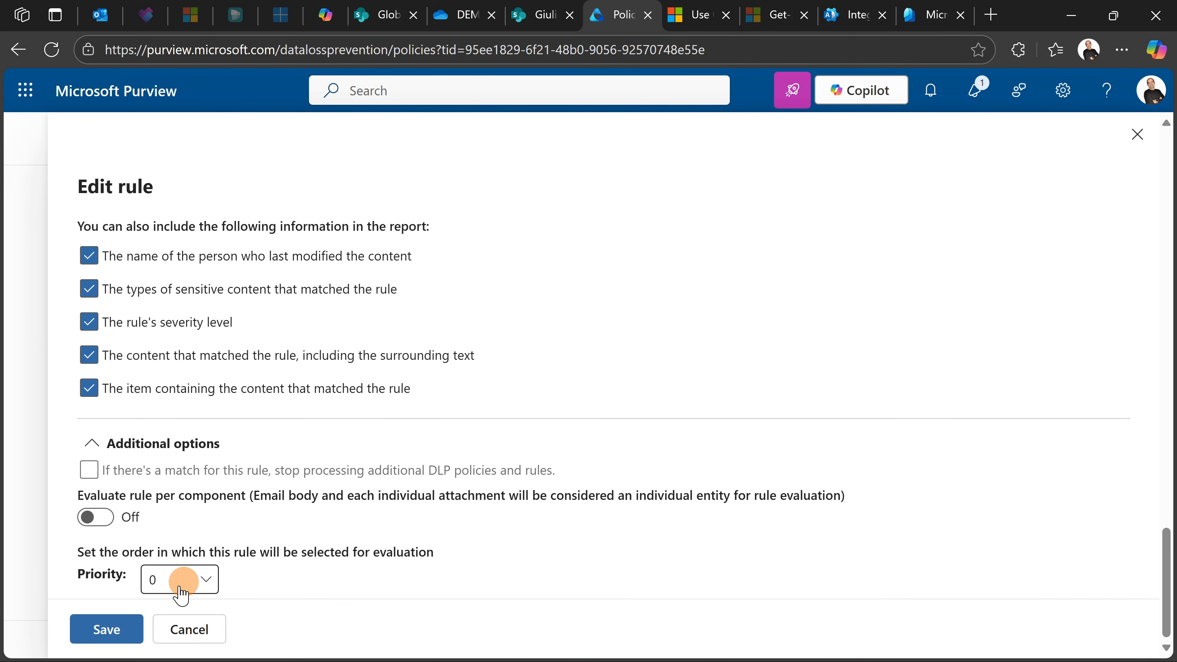
left_click(162, 637)
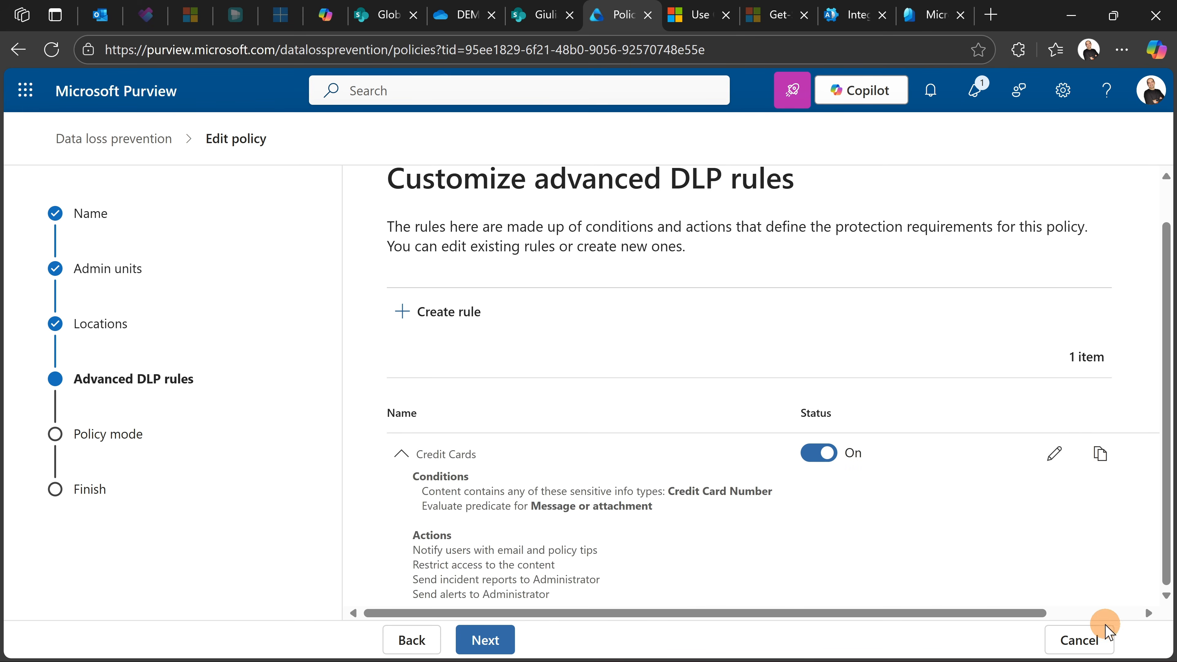
left_click(1098, 636)
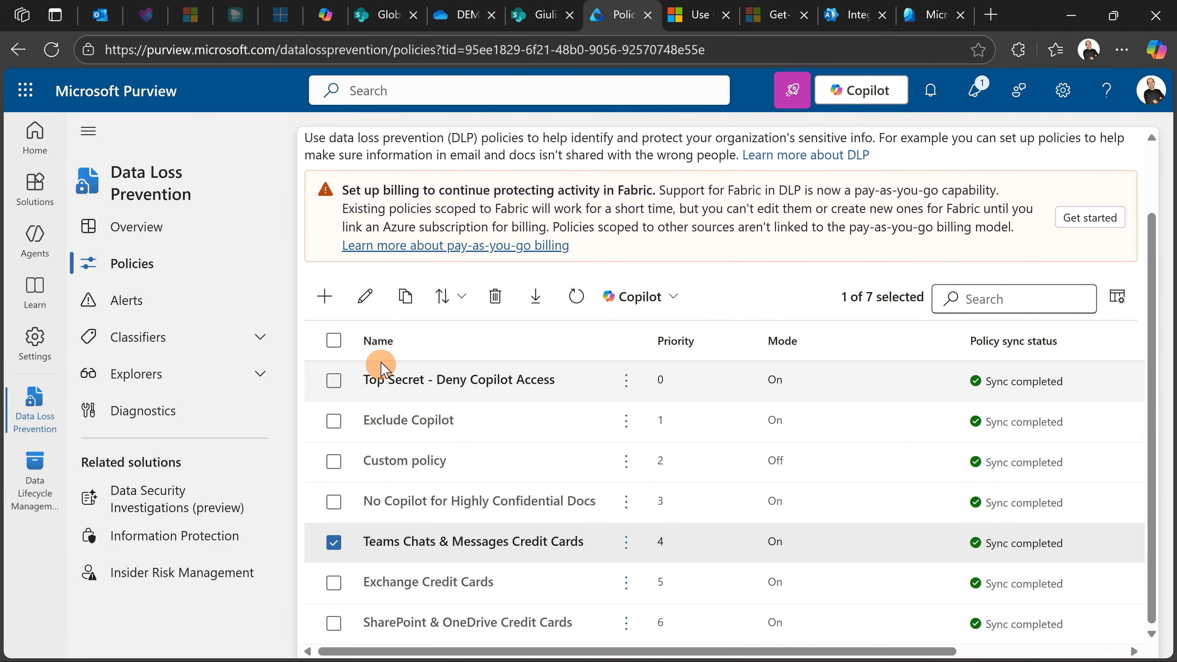
- Start a new DLP policy for data stored in connected sources and proceed to the template or custom policy choice
left_click(326, 298)
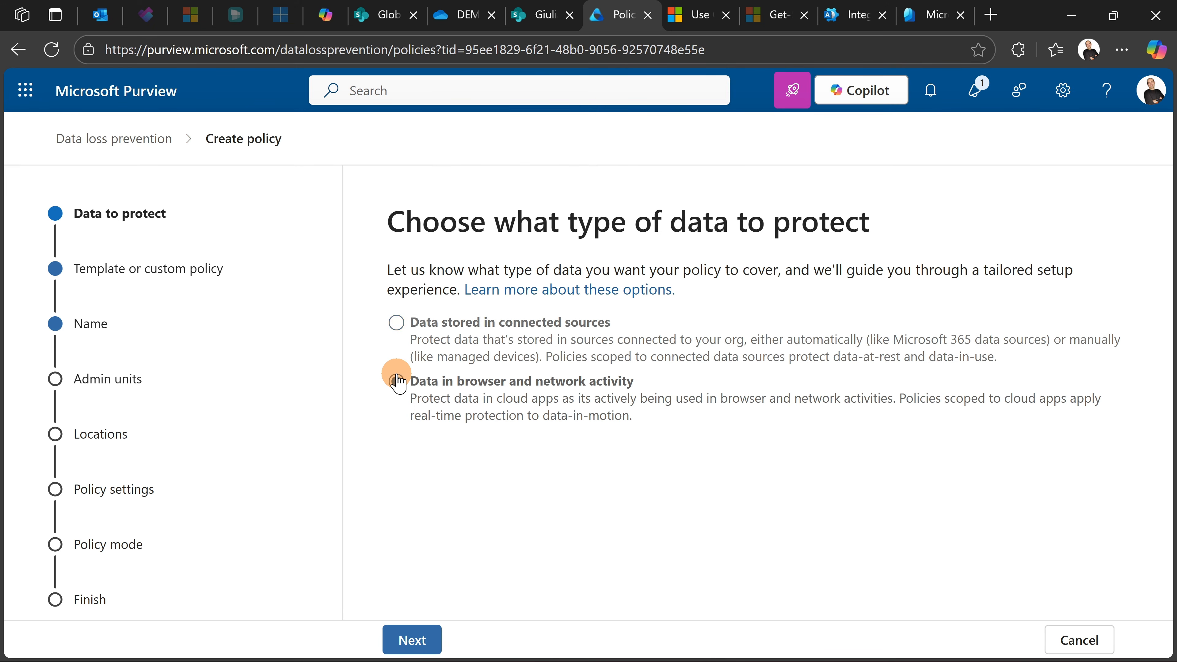
left_click(397, 324)
left_click(110, 381)
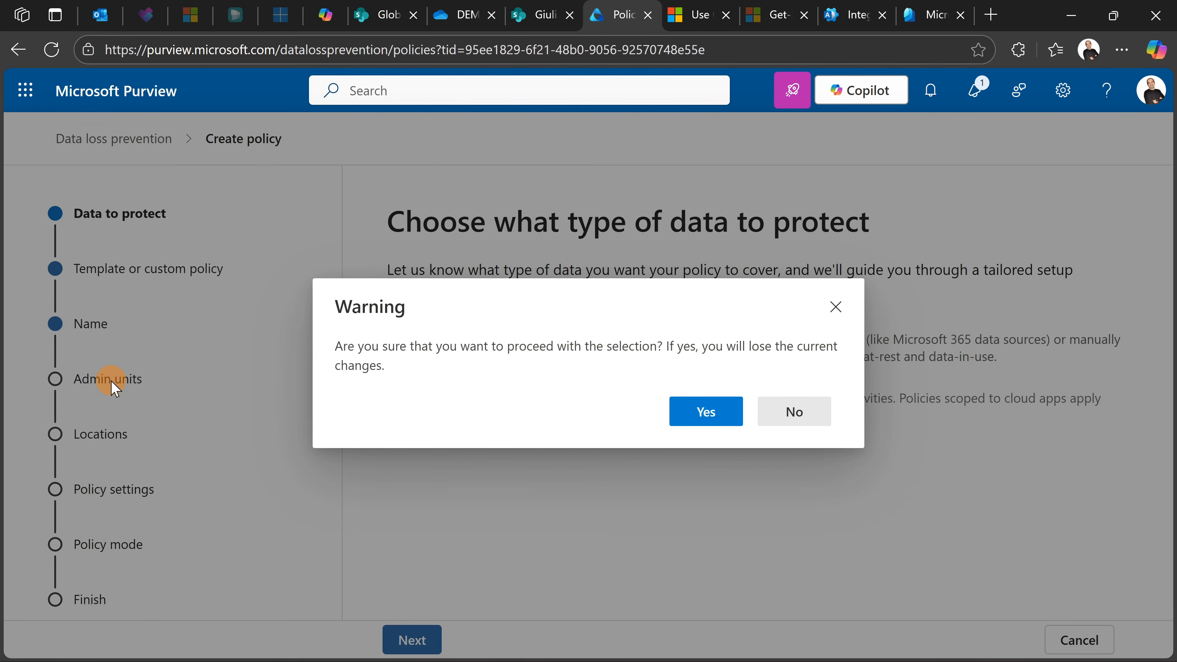
left_click(693, 417)
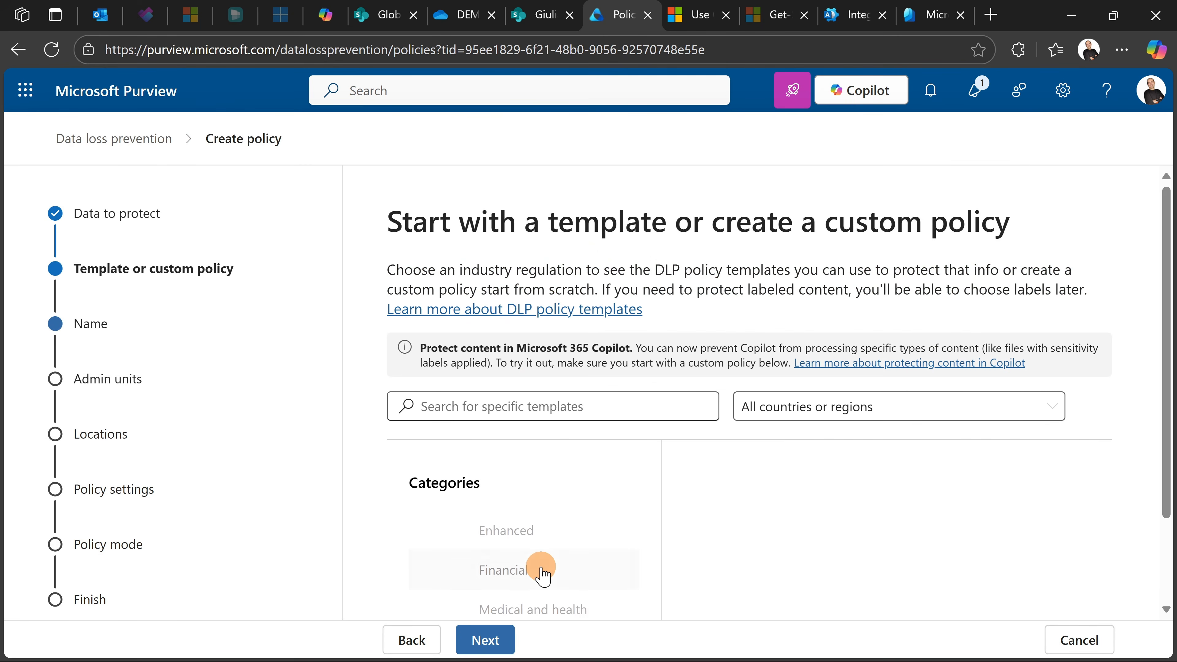
- Browse the regulation templates in the Financial, Enhanced, and Medical and health categories
scroll(509, 457, "down", 2)
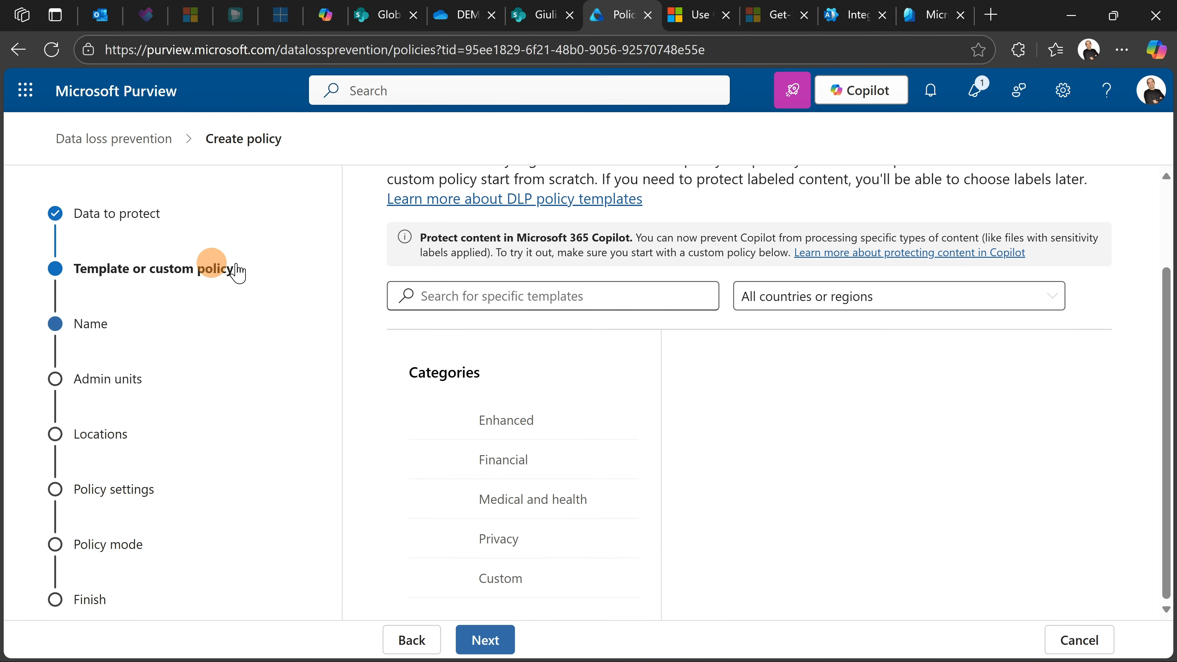
left_click(535, 463)
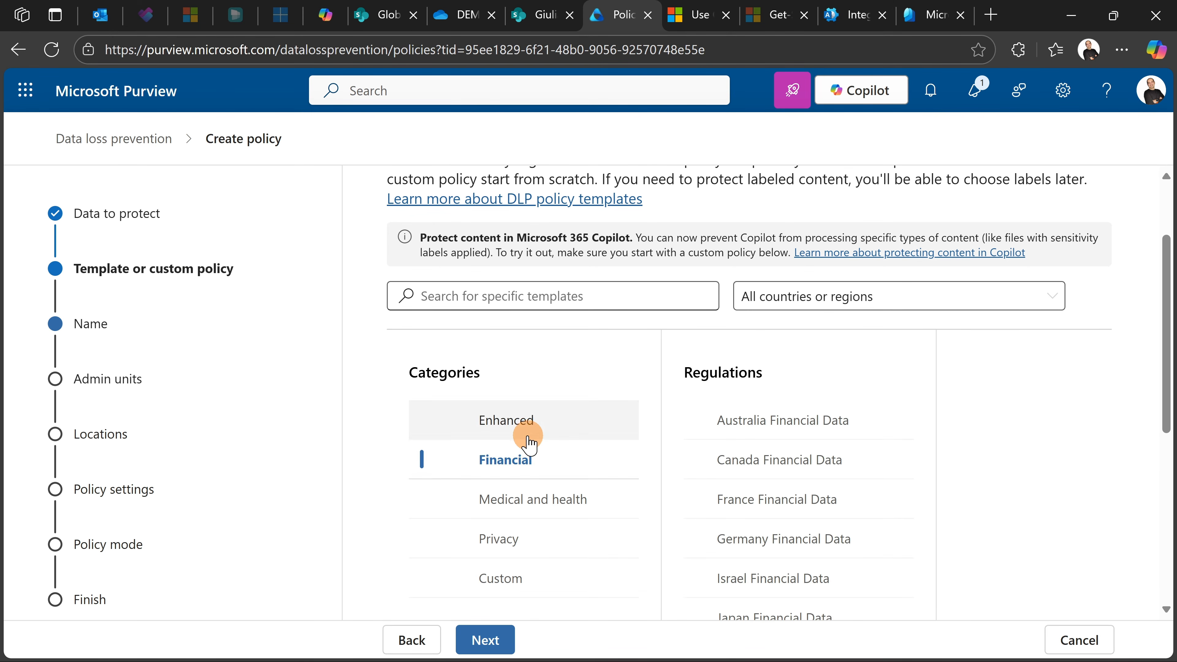
left_click(517, 428)
left_click(543, 500)
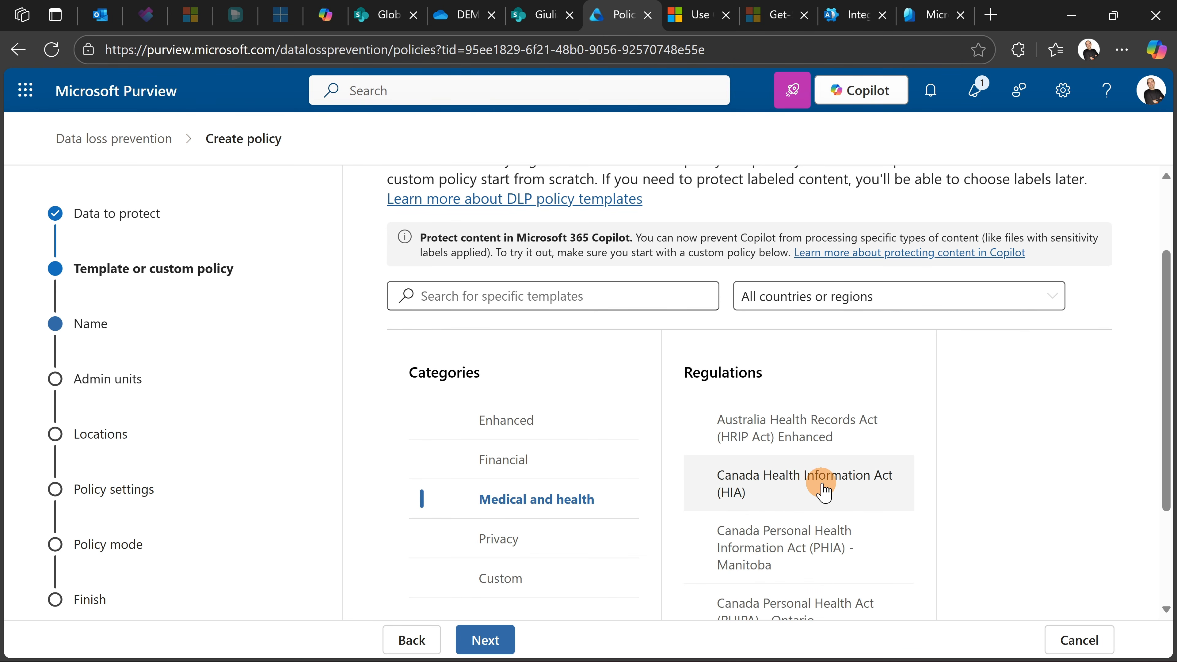
- Browse the full list of regulation templates in the Privacy category
left_click(527, 551)
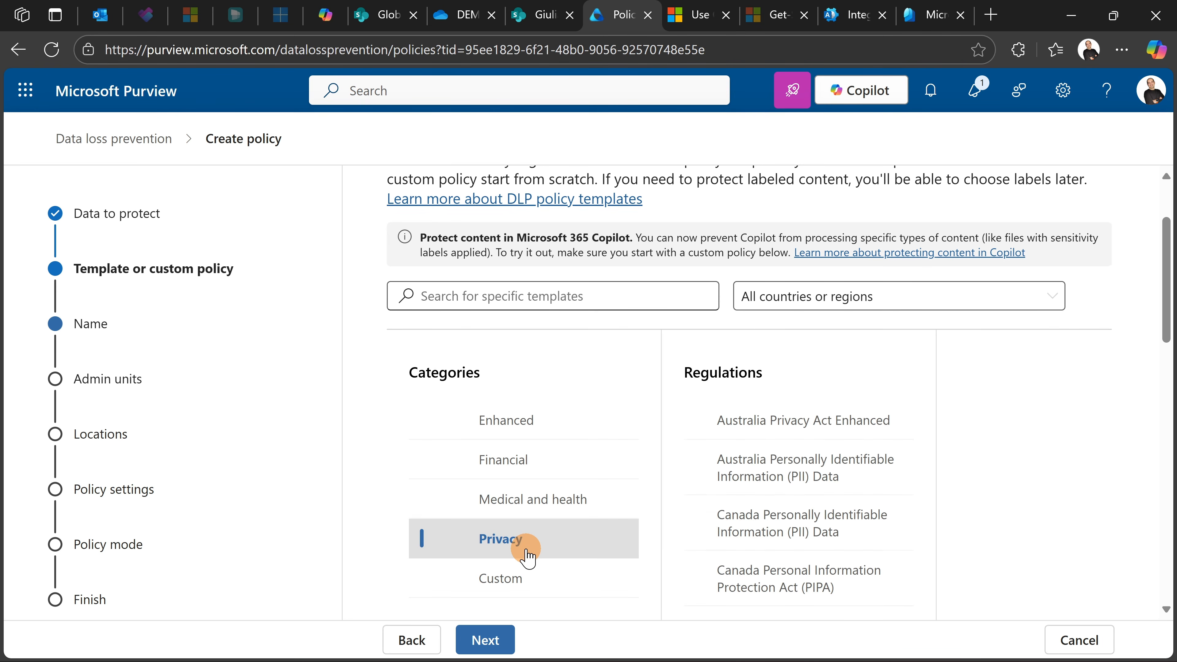
scroll(785, 512, "down", 5)
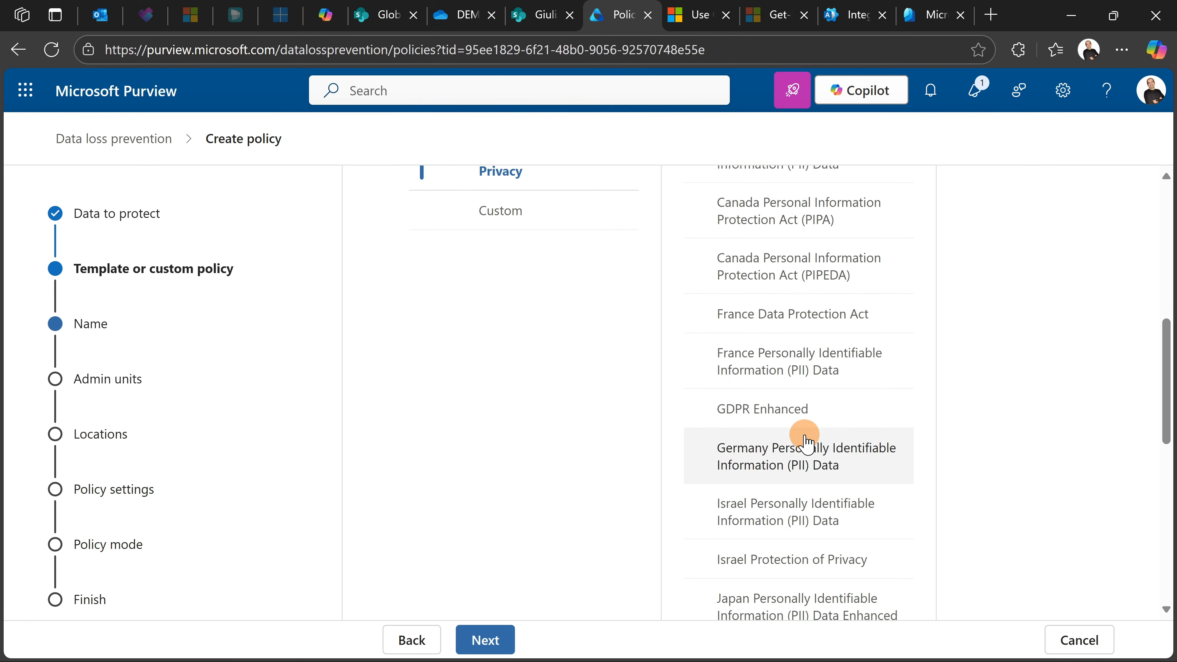
scroll(769, 449, "down", 2)
scroll(782, 427, "down", 2)
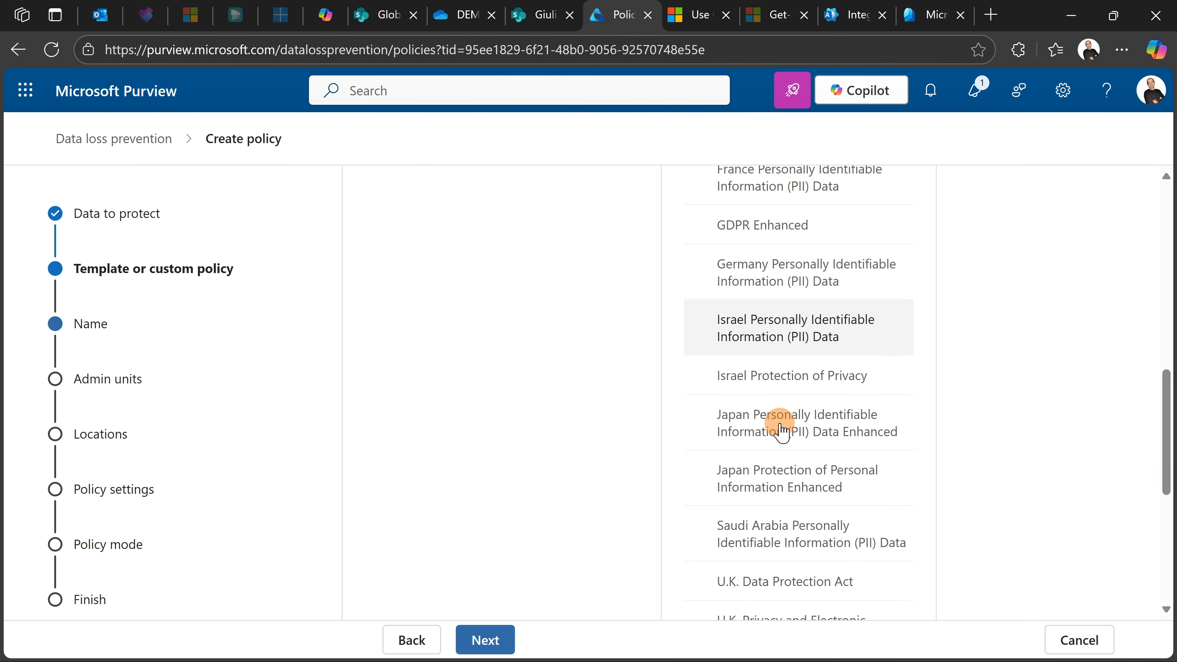
scroll(773, 472, "down", 3)
scroll(783, 475, "down", 3)
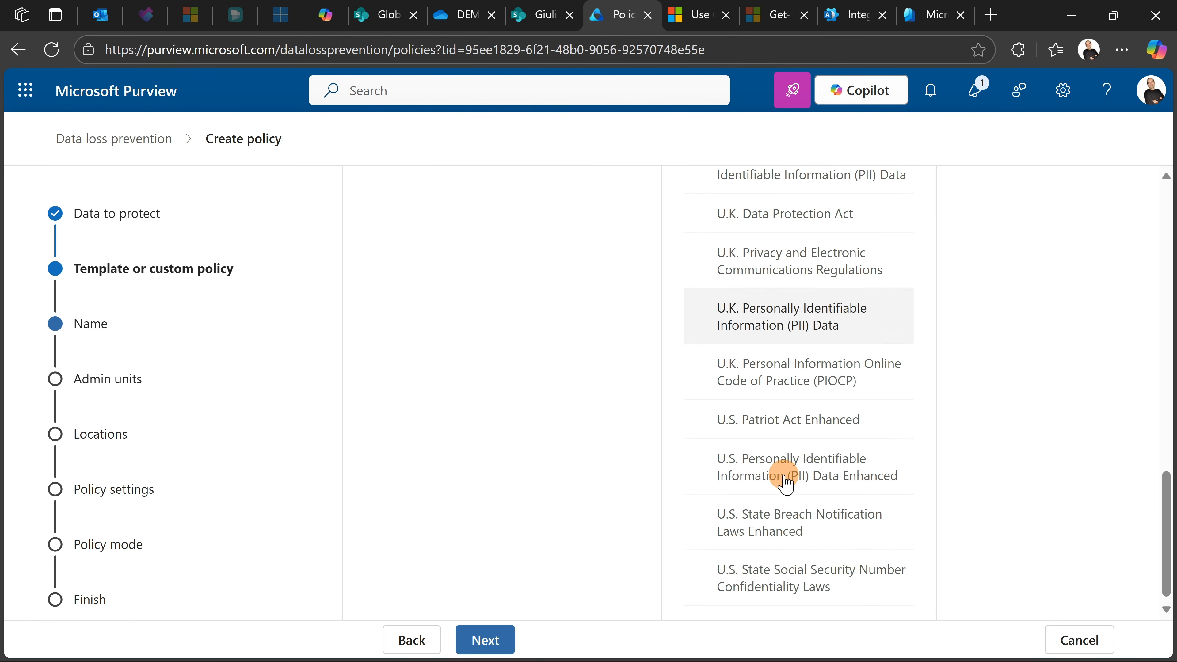
scroll(783, 473, "up", 15)
scroll(761, 465, "down", 3)
scroll(667, 429, "up", 2)
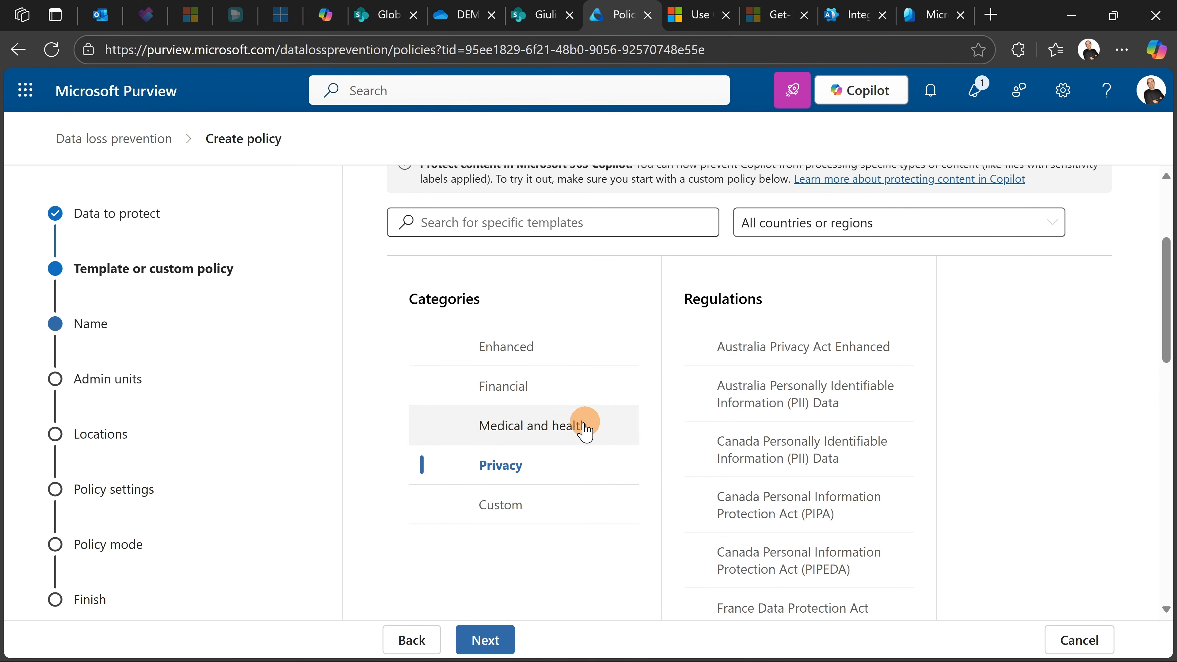
- Review the information protected by the Germany Financial Data template and look through the remaining Financial regulations
left_click(482, 384)
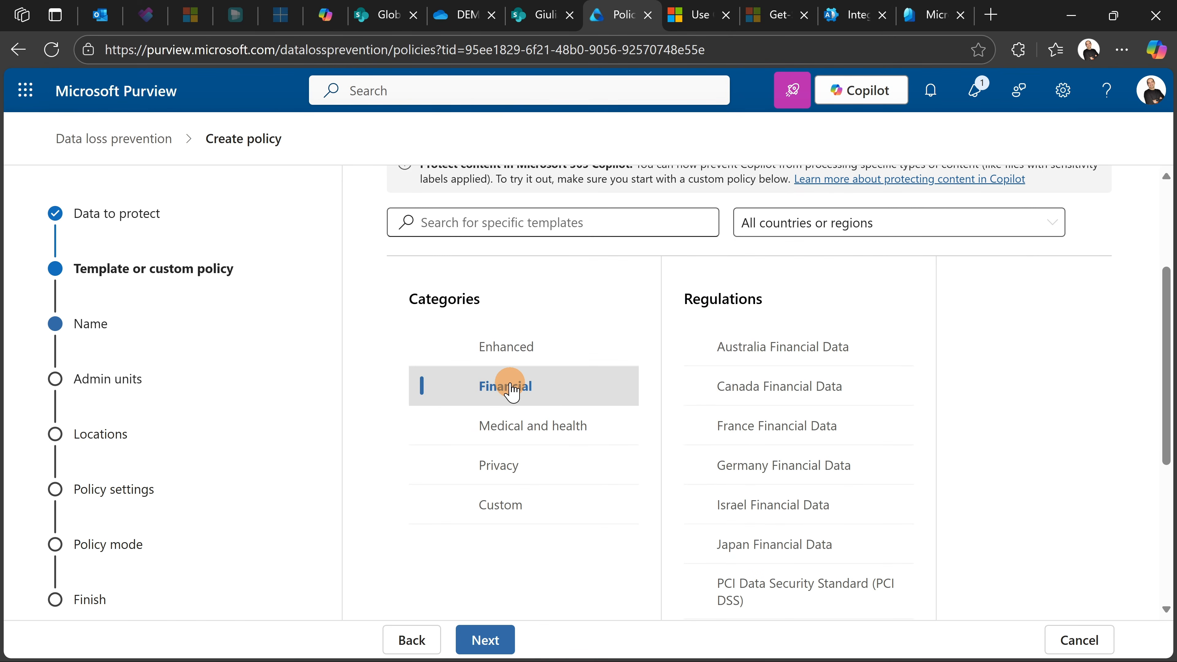
left_click(804, 465)
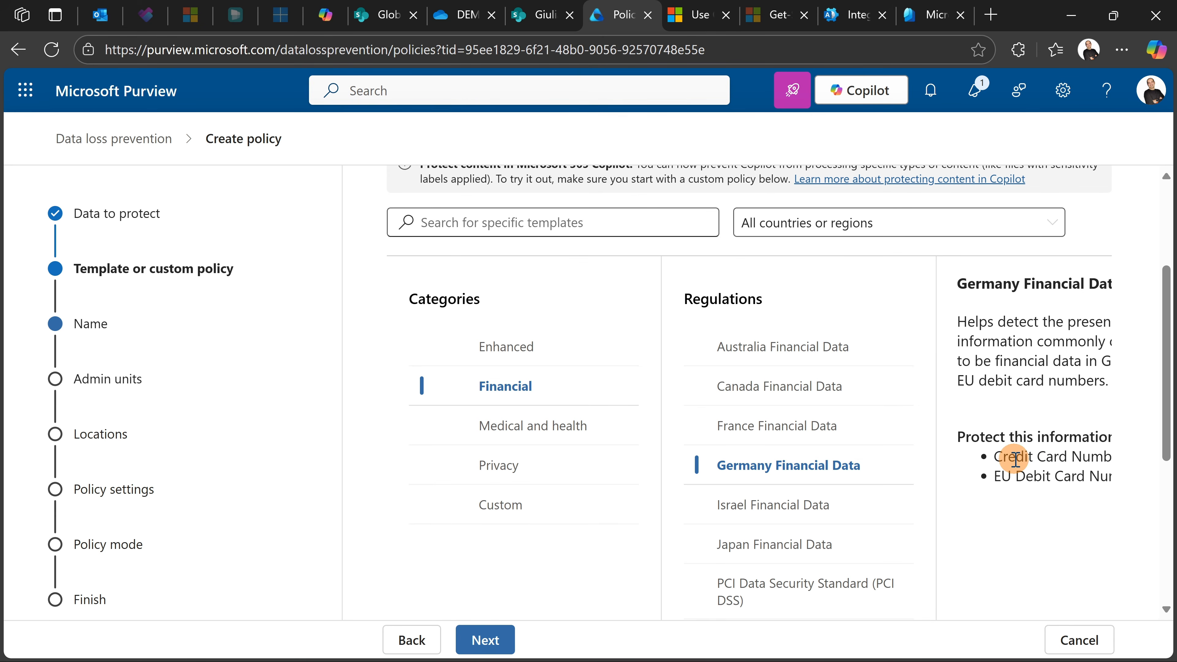
left_click_drag(997, 456, 911, 482)
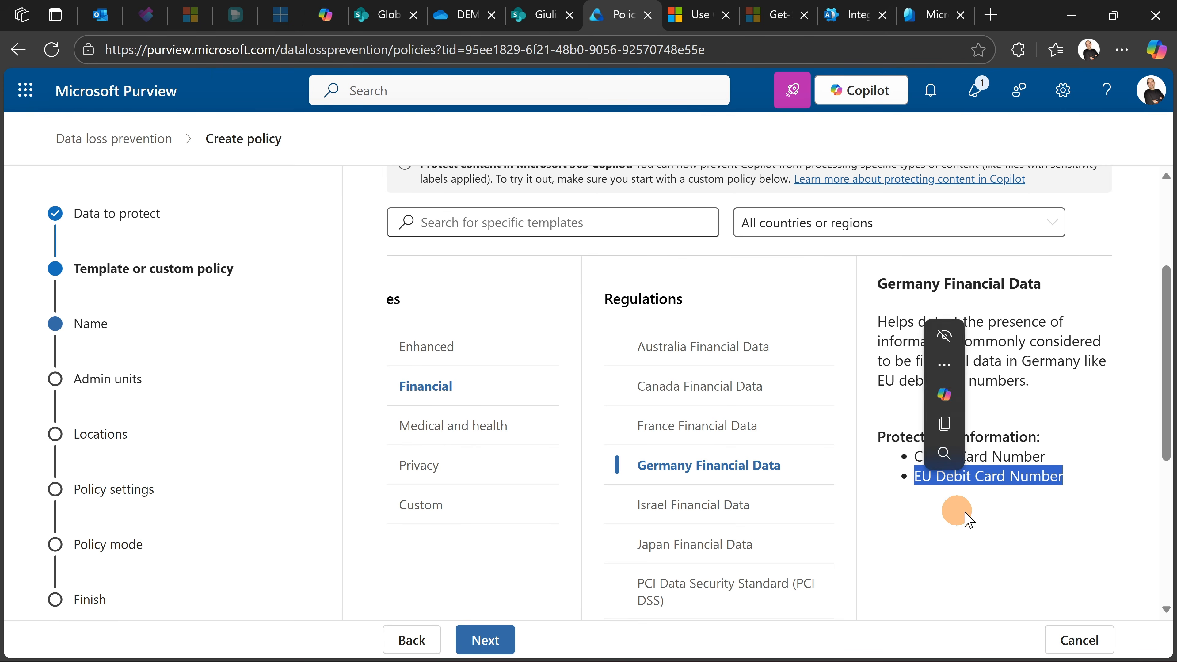
left_click(1076, 468)
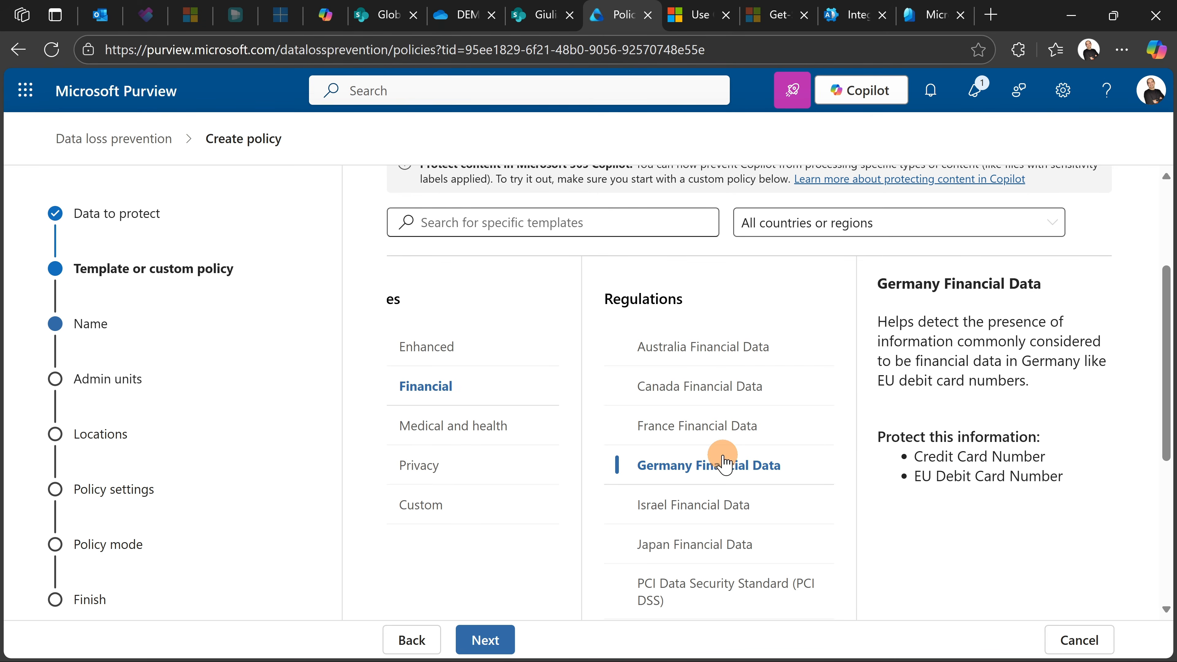
scroll(646, 450, "down", 6)
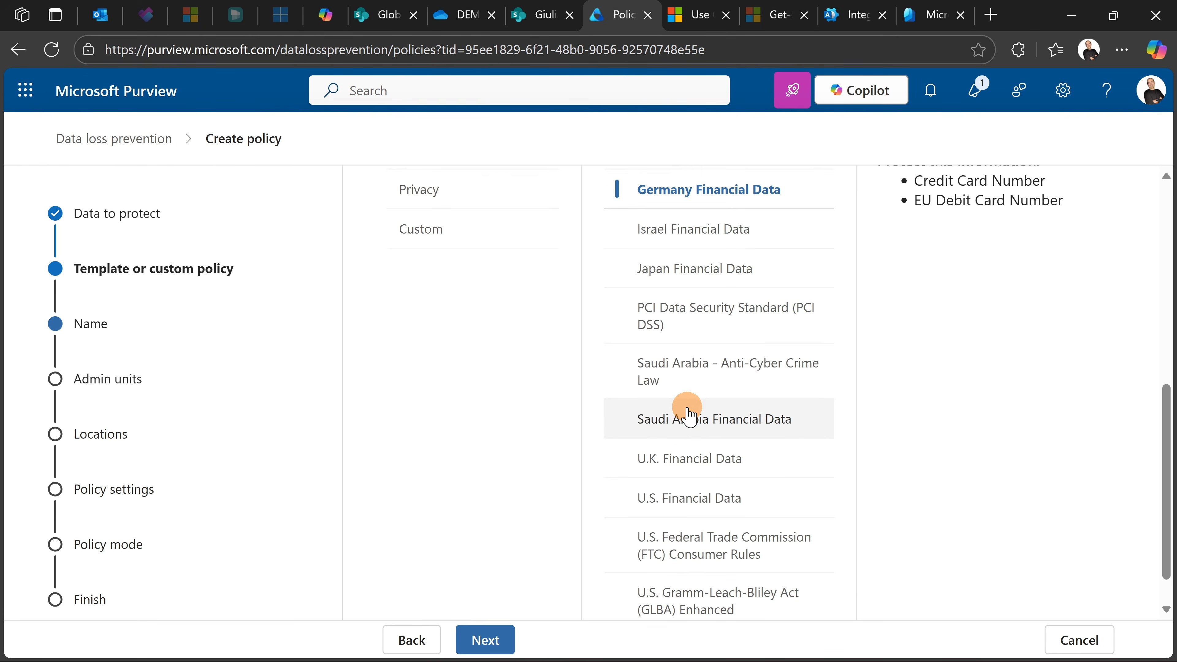
scroll(693, 445, "up", 6)
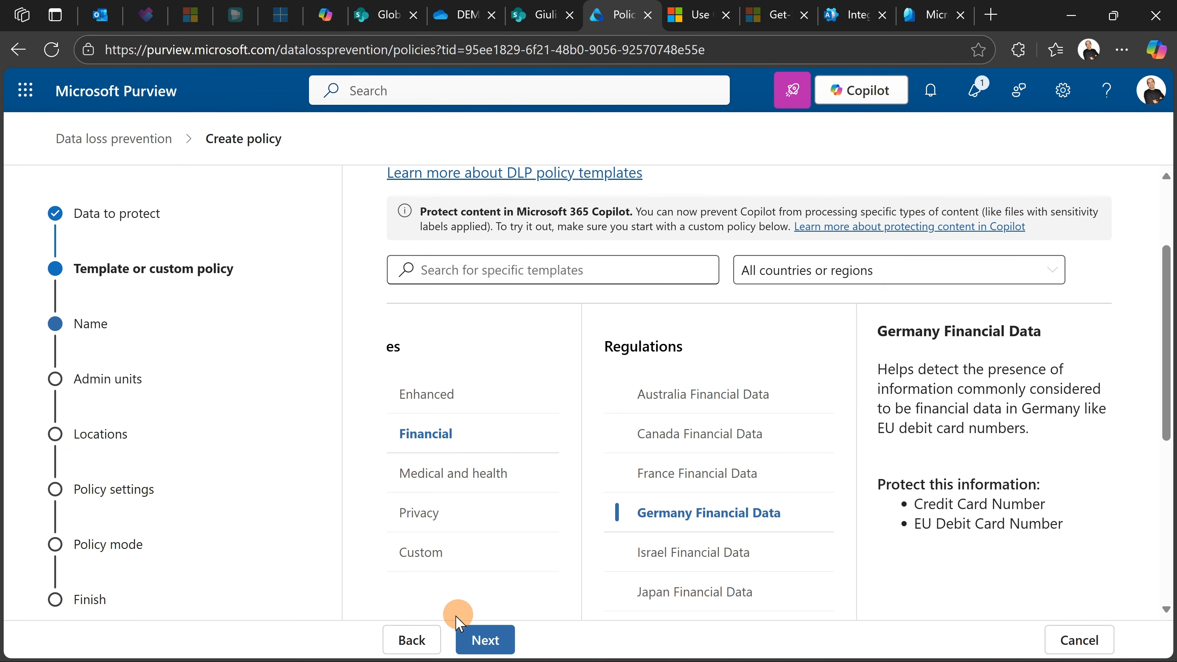
- Choose the Custom policy option in the Custom category and proceed to naming the policy
left_click(486, 547)
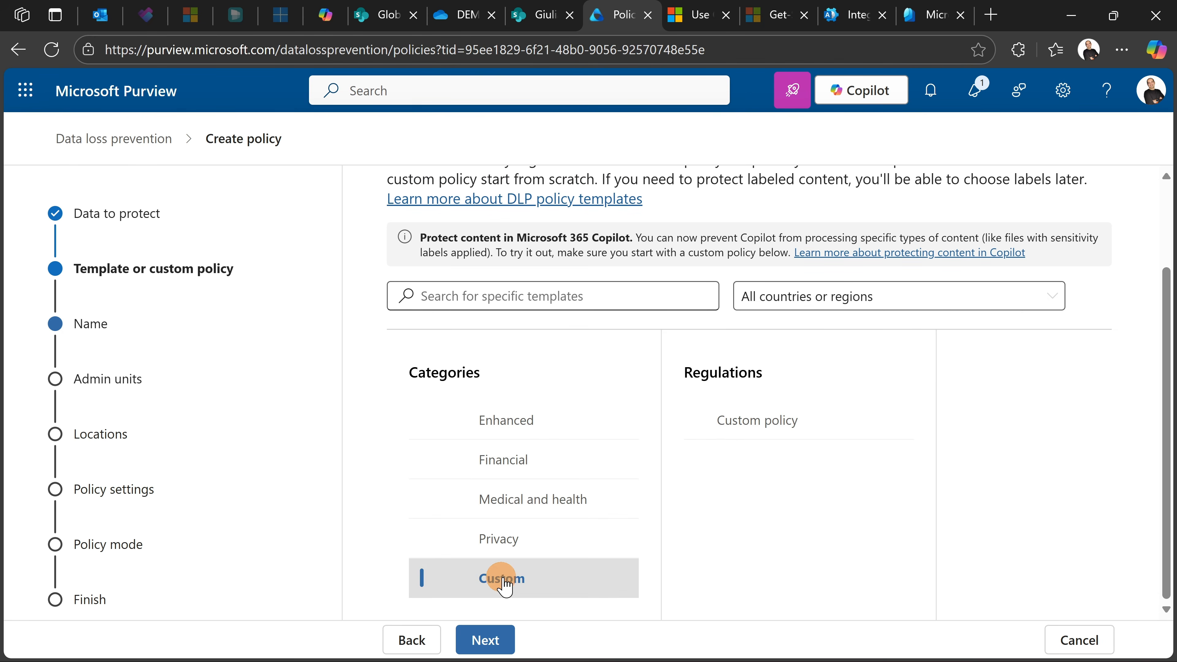
left_click(798, 434)
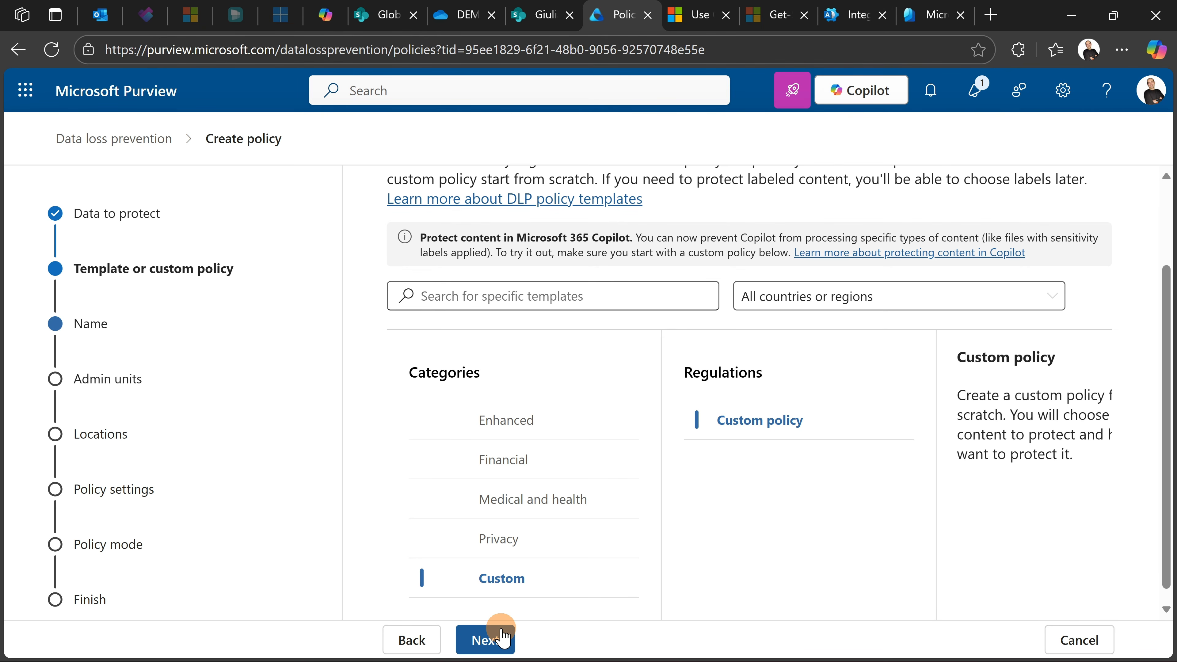
left_click(503, 639)
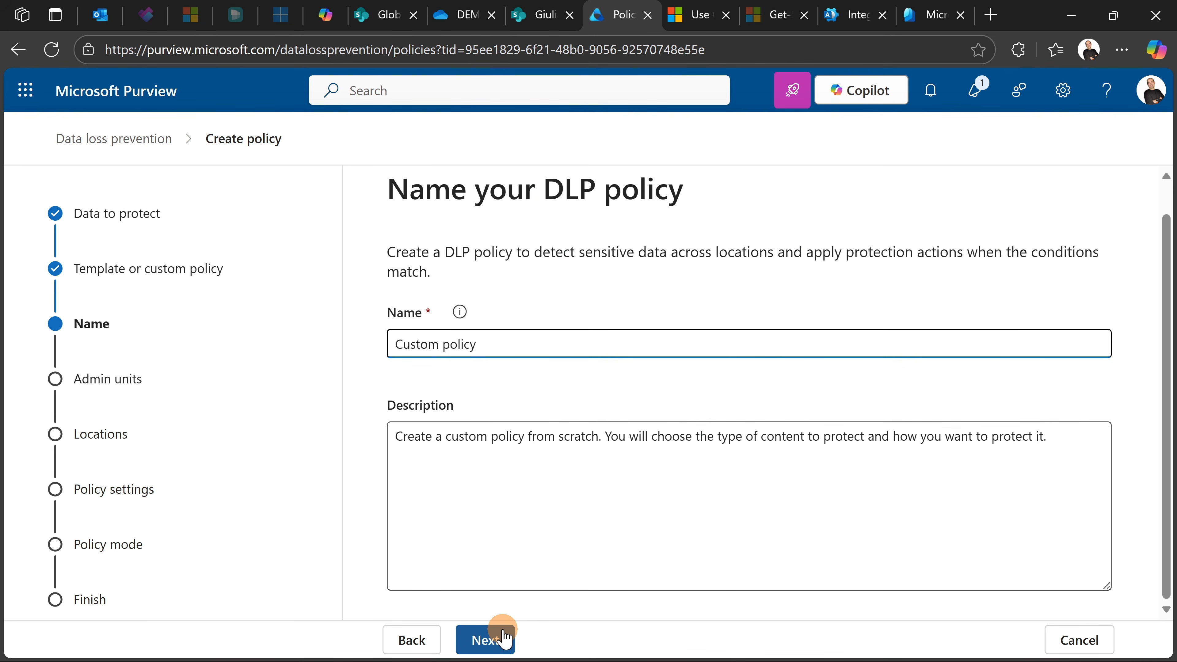
- Name the policy "Custom policy xx" and keep the full directory as its admin unit, proceeding to the locations
left_click(506, 640)
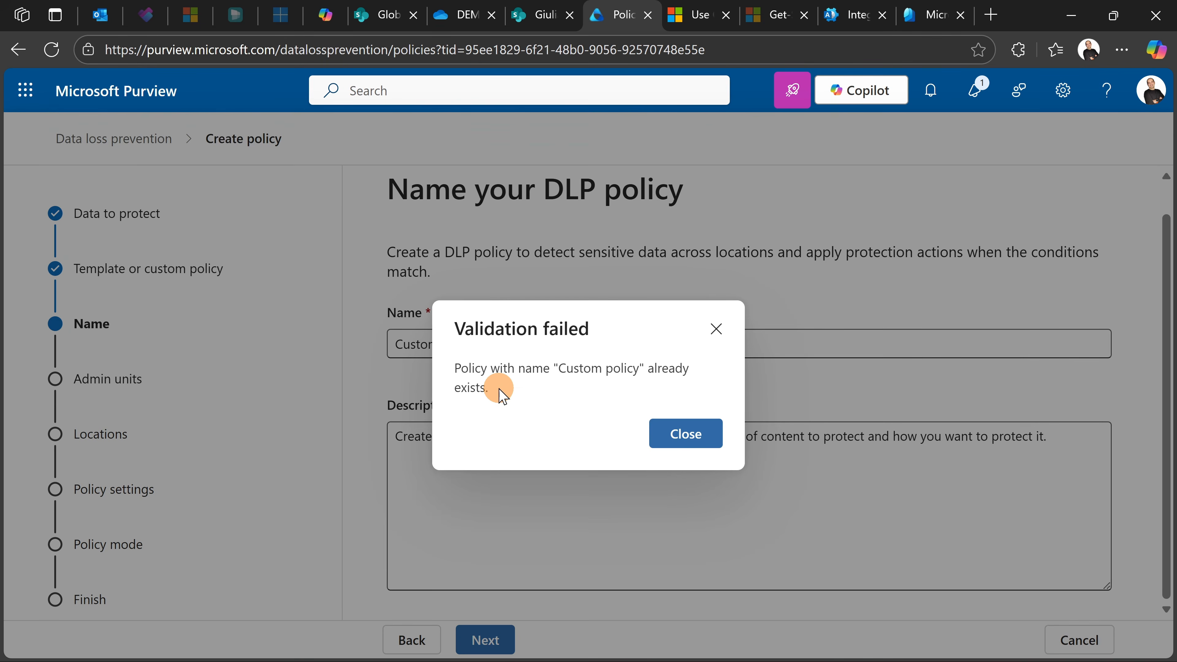
left_click(711, 328)
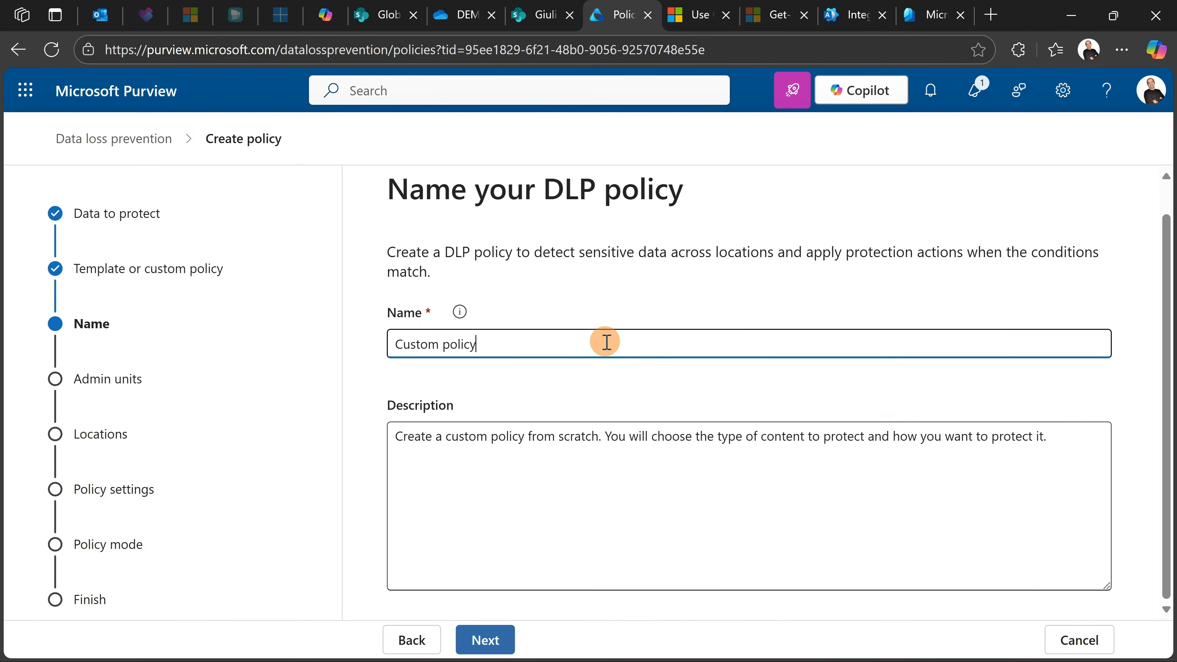
type("xx")
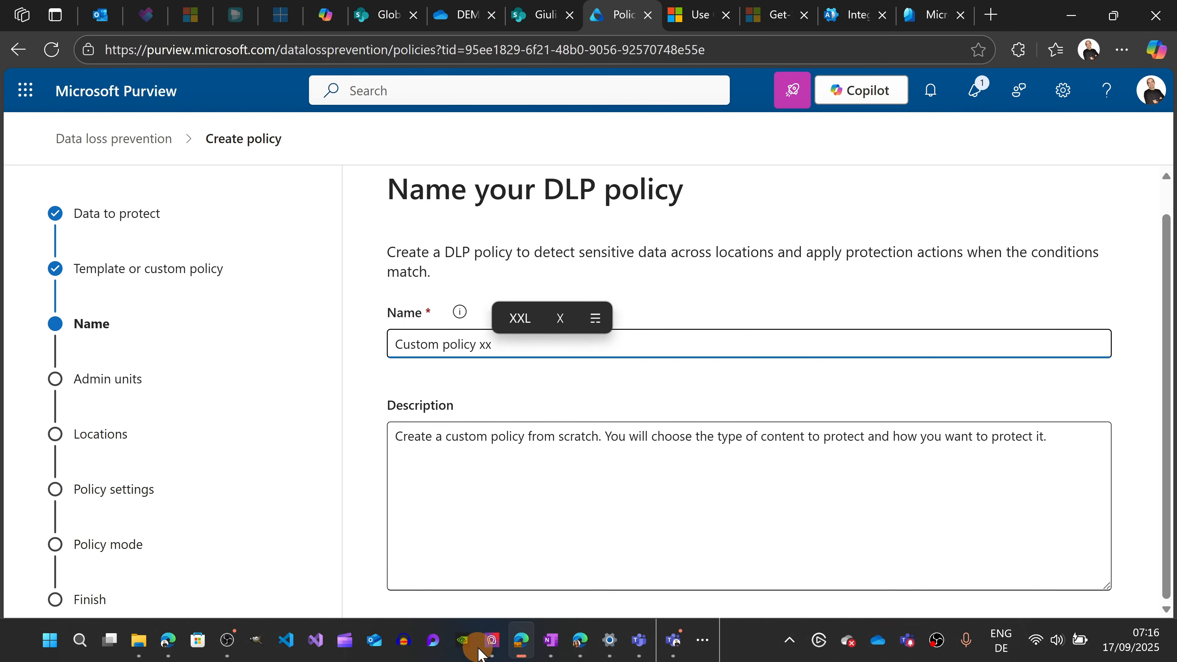
left_click(486, 639)
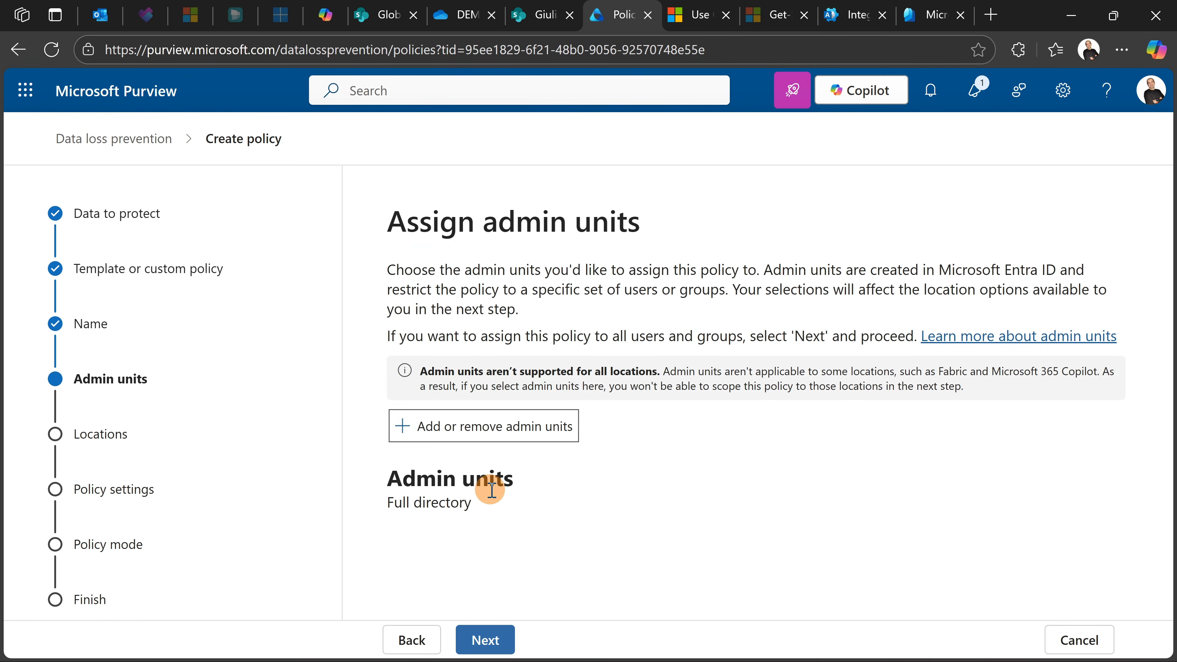
left_click(487, 640)
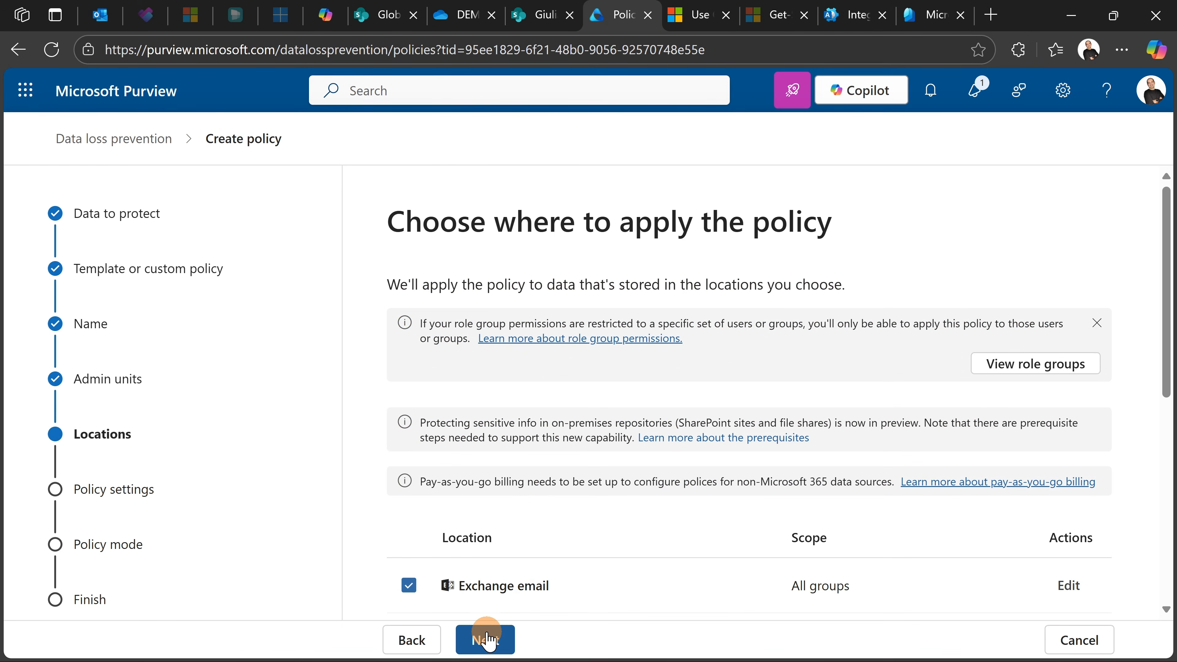
- Clear the preselected locations by toggling Microsoft 365 Copilot, enable only Teams chat and channel messages, and proceed to the advanced DLP rules
scroll(549, 481, "down", 10)
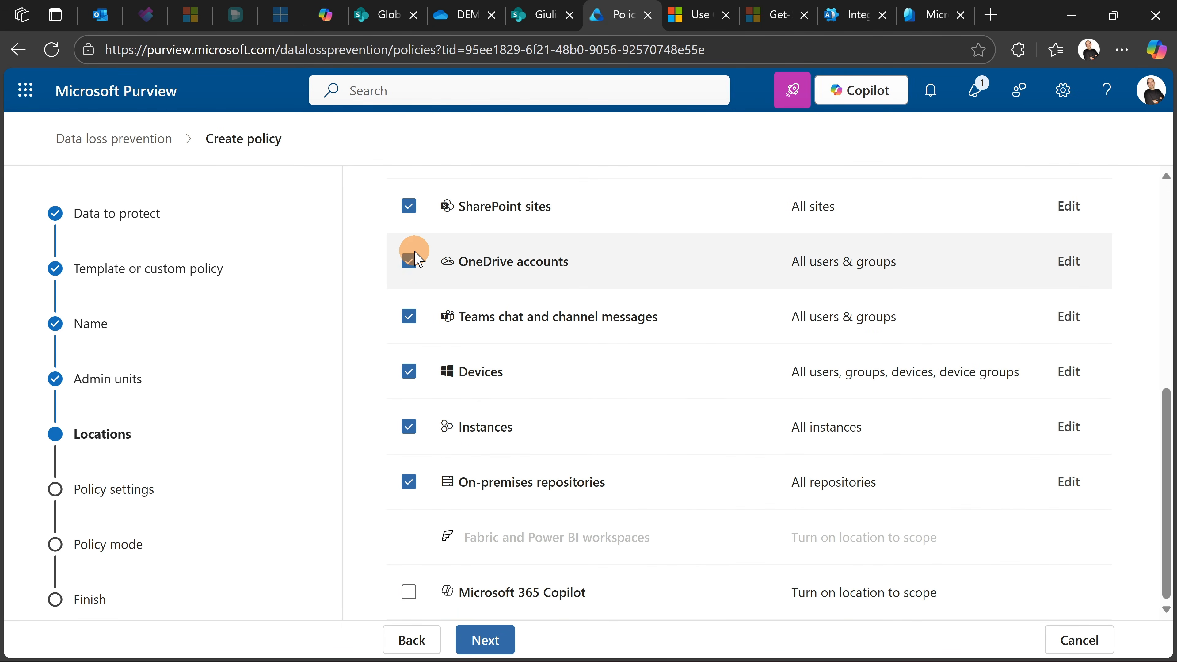
left_click(409, 591)
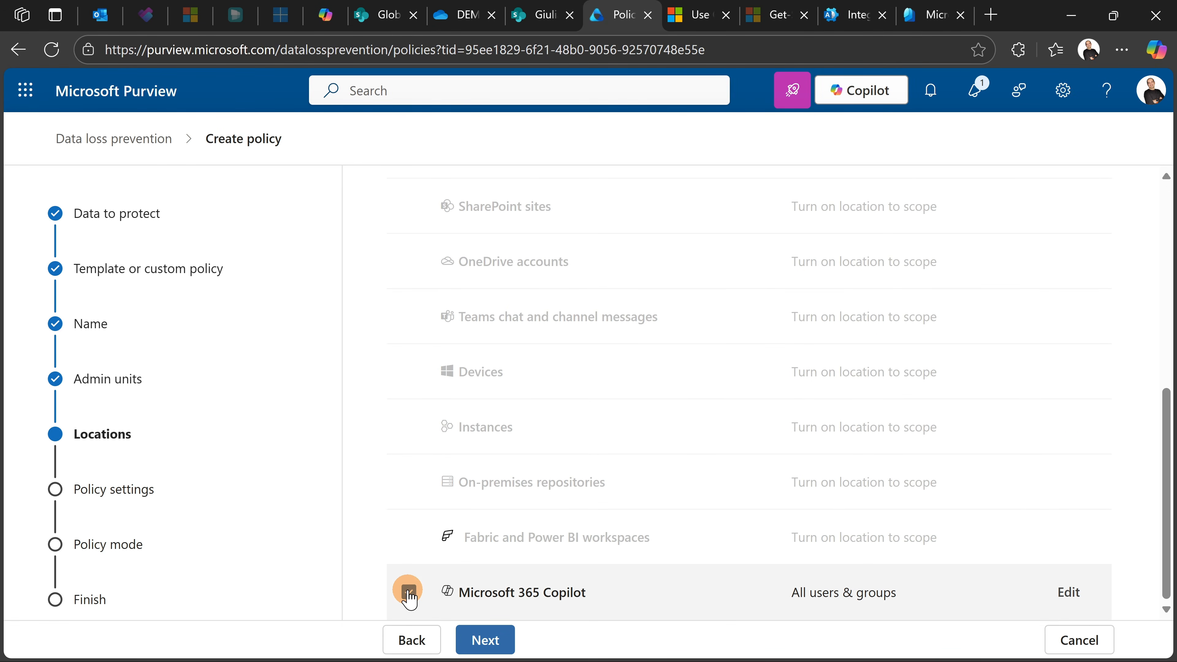
left_click(409, 592)
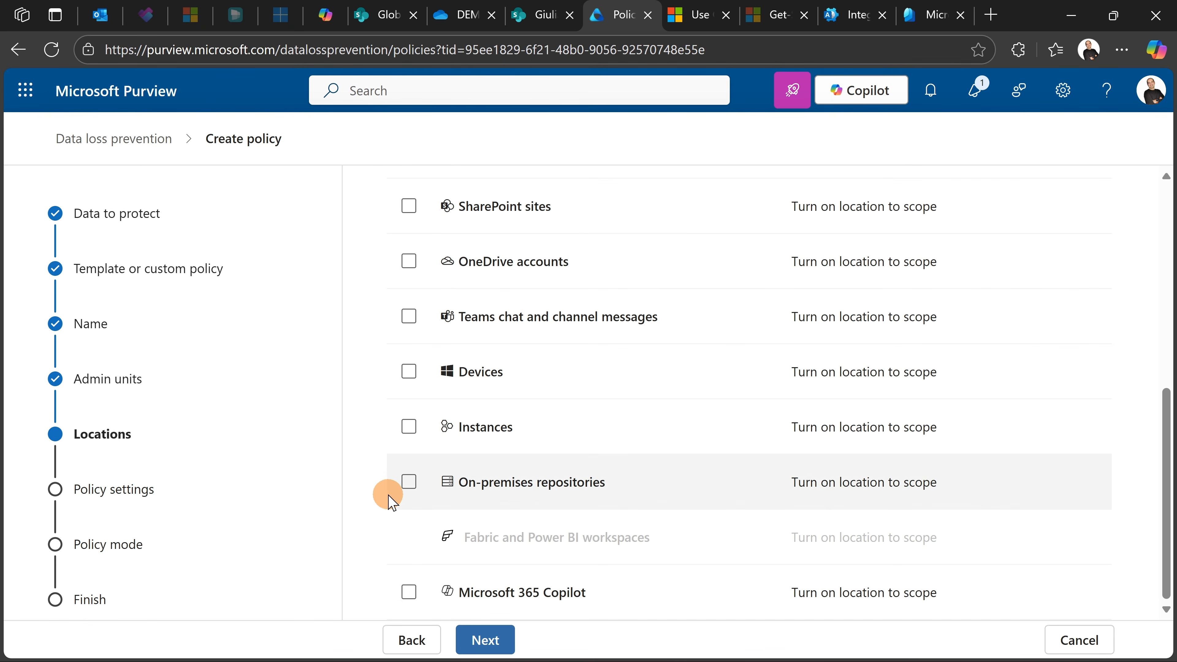
left_click(410, 317)
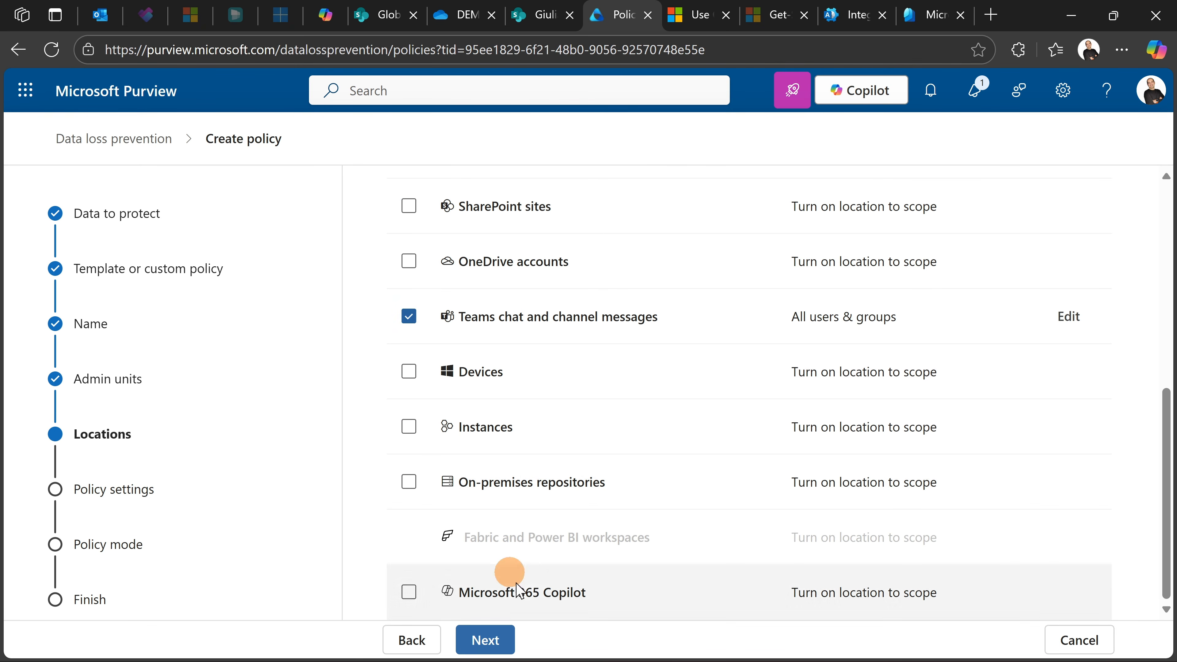
left_click(494, 642)
left_click(493, 642)
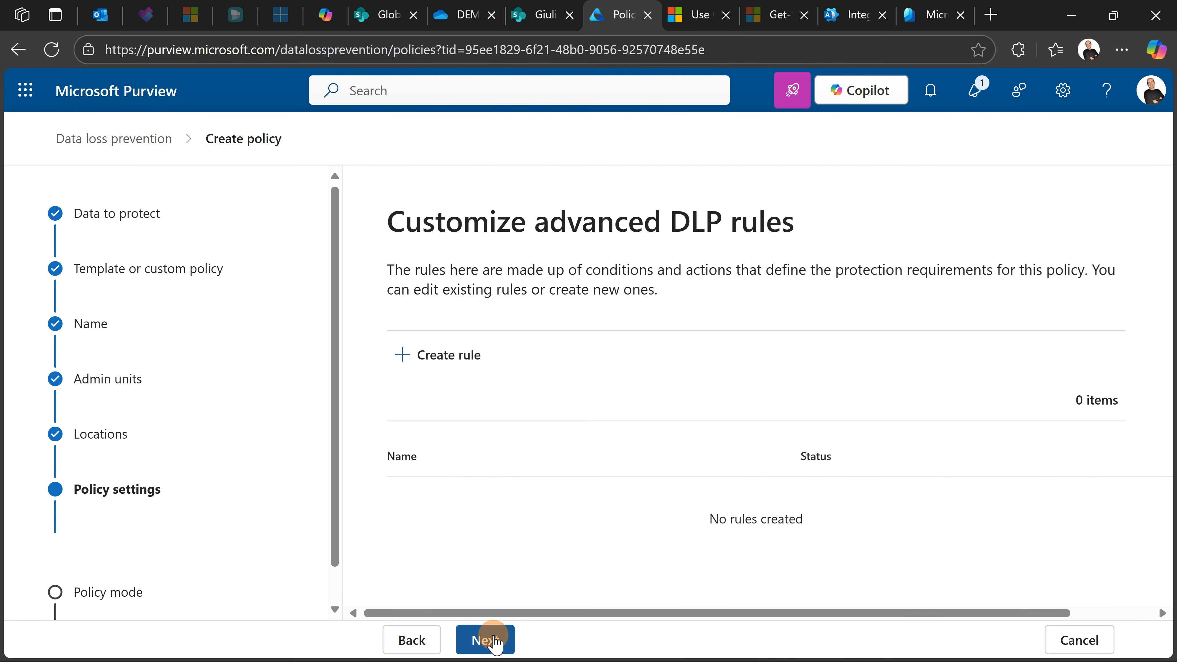
- Open a new rule, review its conditions, actions, user notifications, overrides and incident report settings, and cancel it
left_click(443, 354)
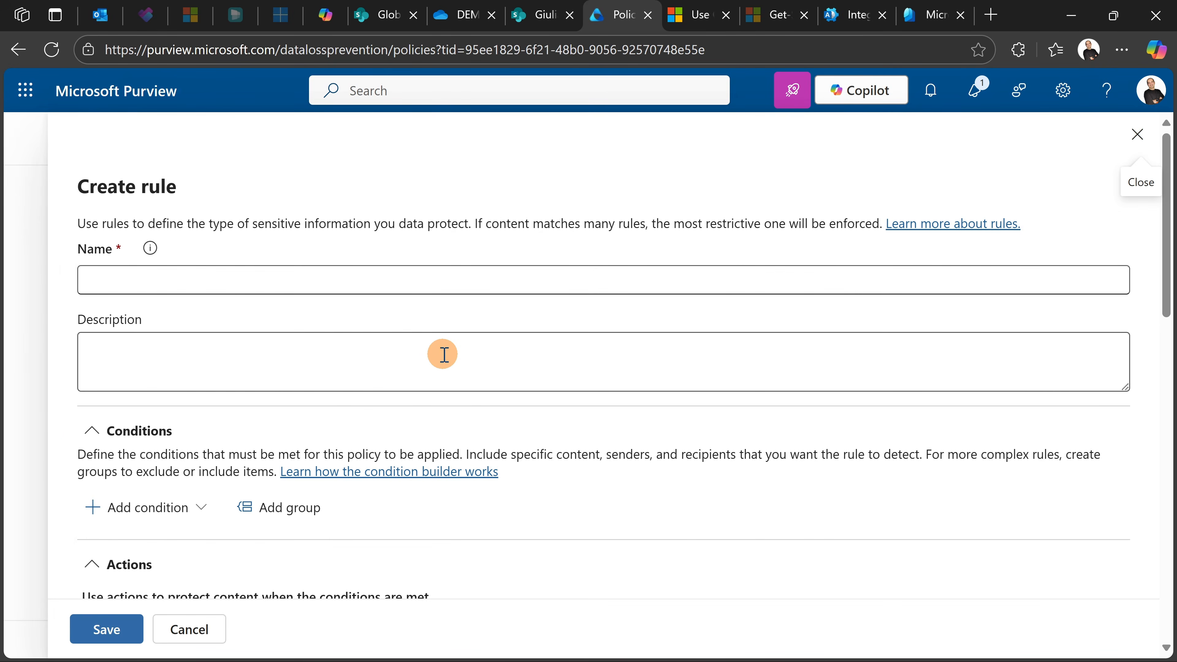
scroll(367, 351, "down", 2)
scroll(237, 366, "down", 2)
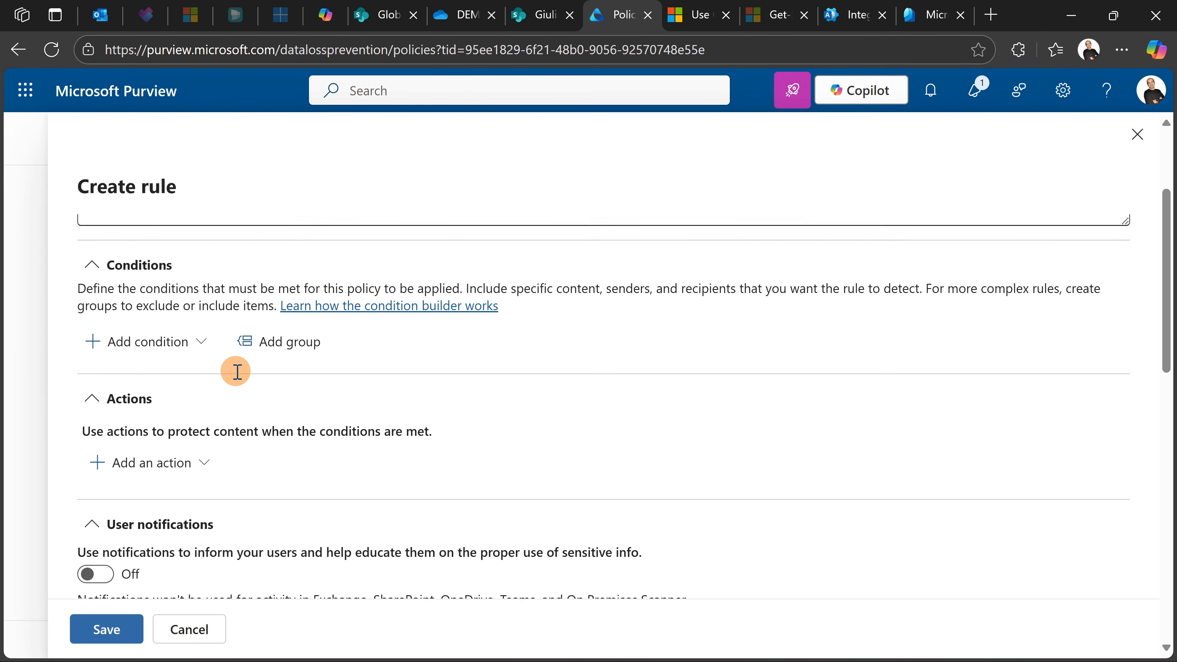
scroll(192, 367, "down", 6)
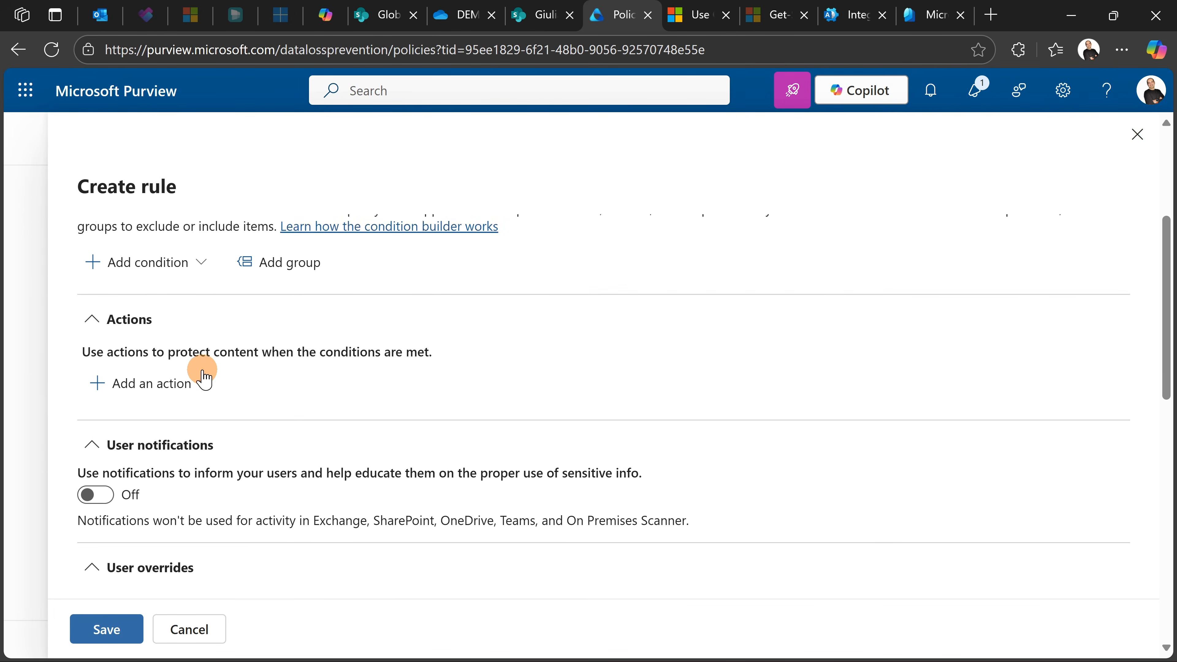
scroll(265, 390, "down", 2)
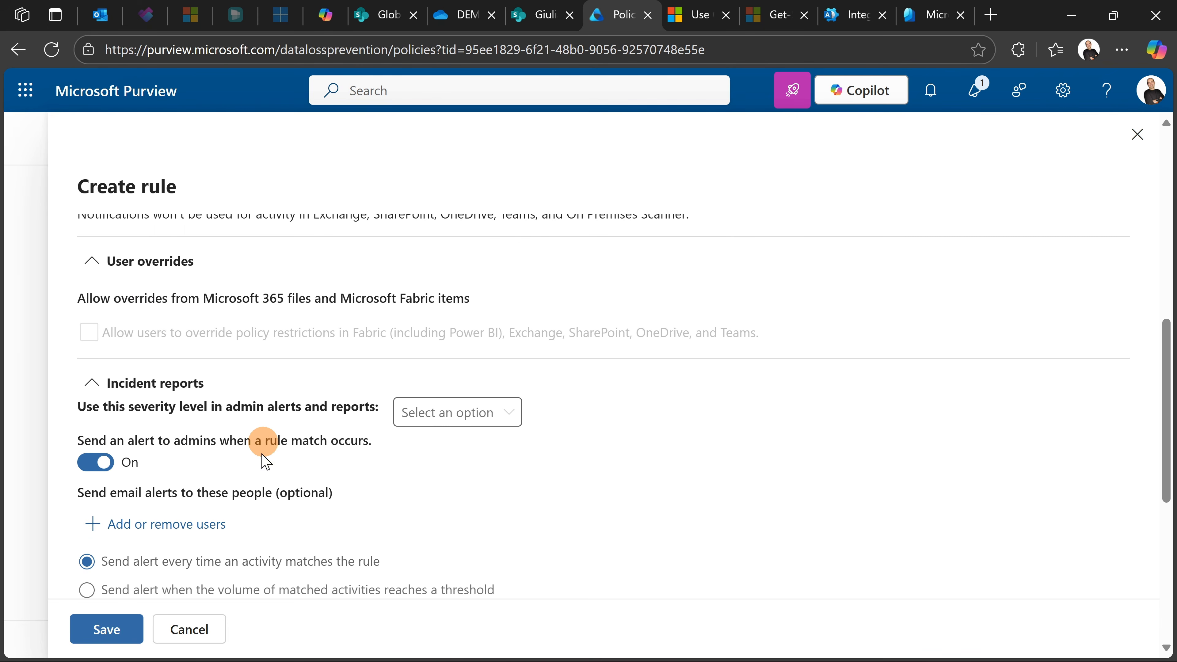
left_click(189, 629)
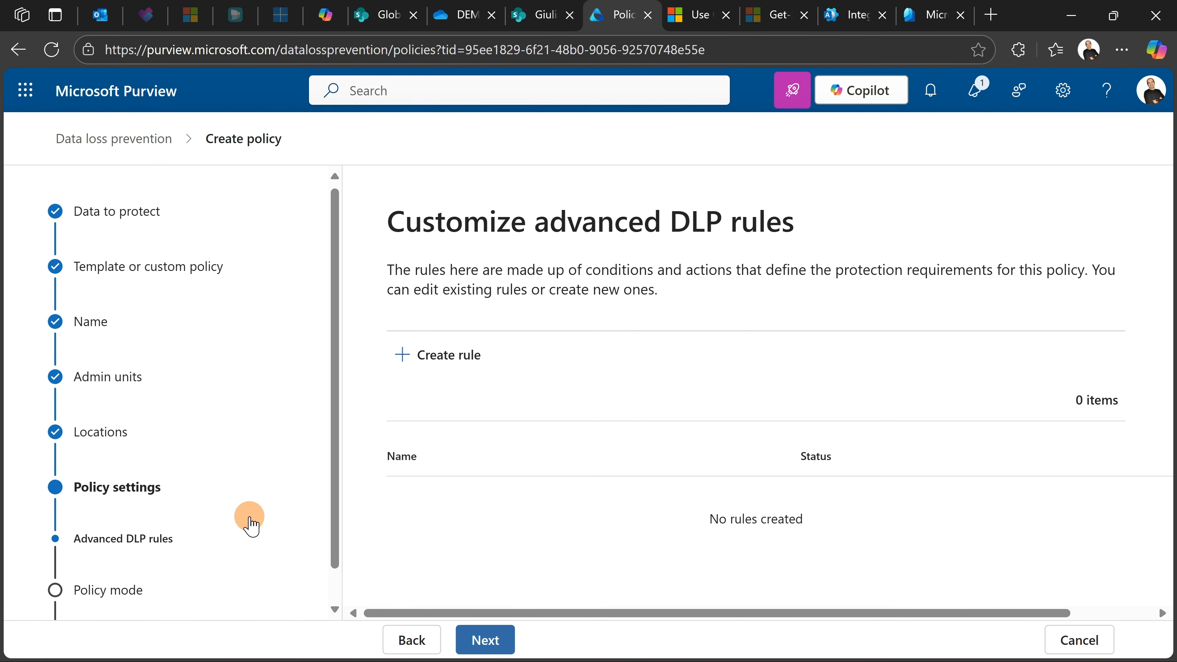
- Go back to the policy settings choice and cancel the policy creation without saving
scroll(244, 519, "down", 1)
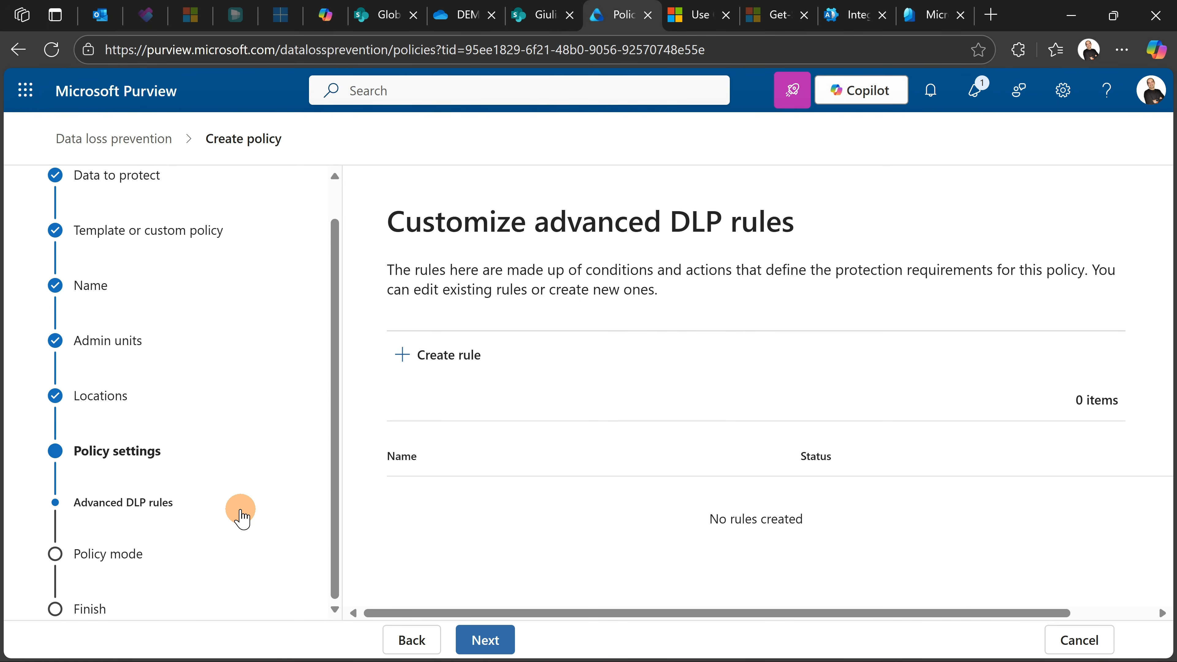
left_click(410, 642)
left_click(1077, 639)
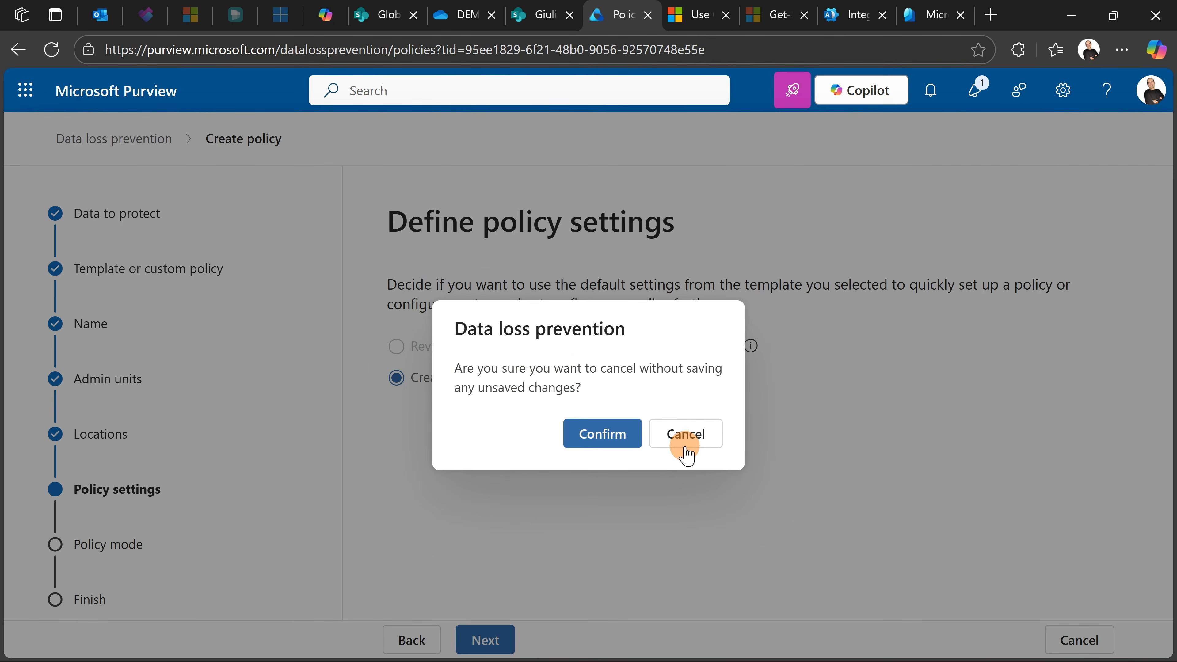
left_click(585, 438)
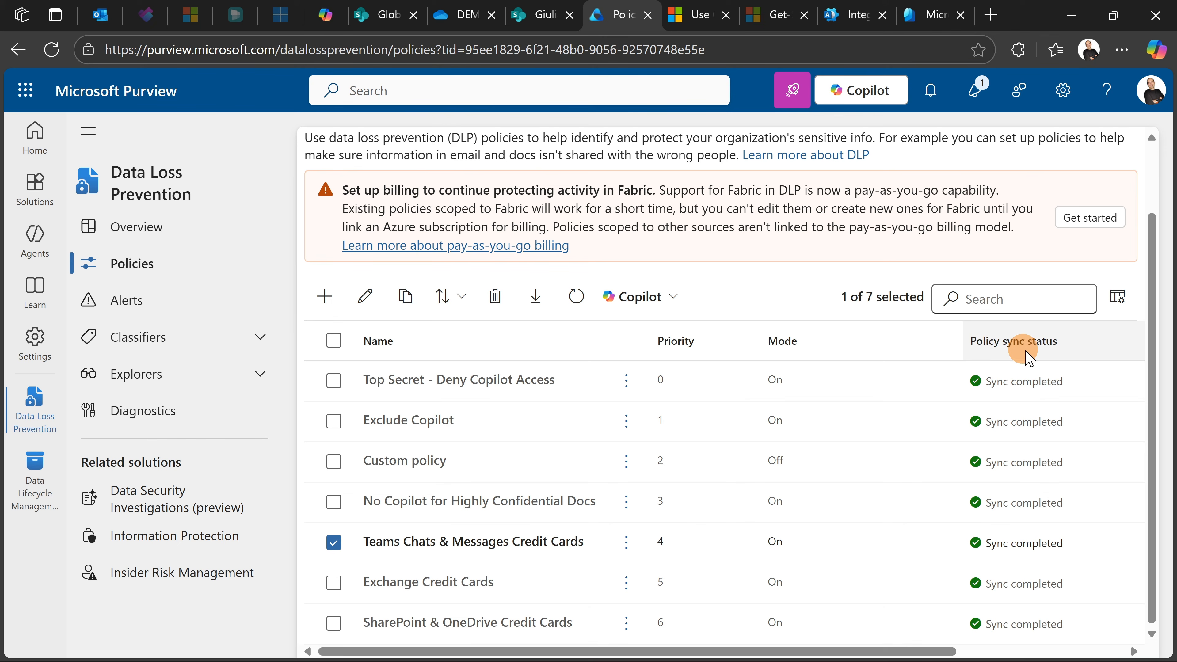
- Check the policy sync status of the Teams Chats & Messages Credit Cards policy
left_click(338, 554)
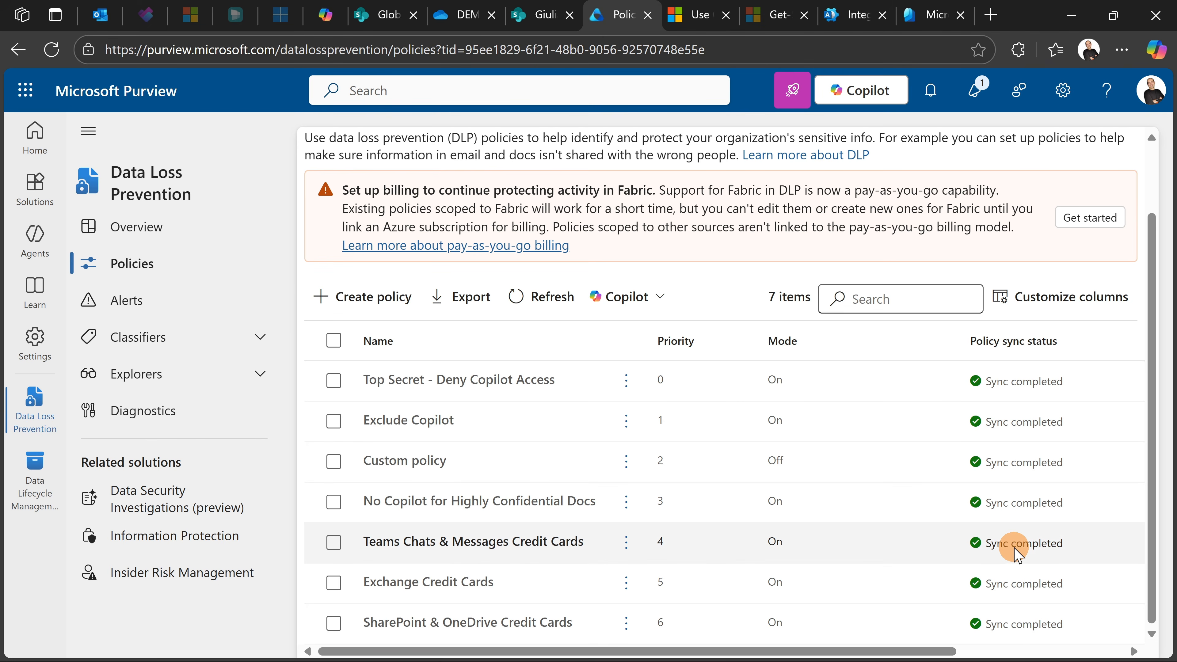
left_click_drag(985, 543, 1065, 547)
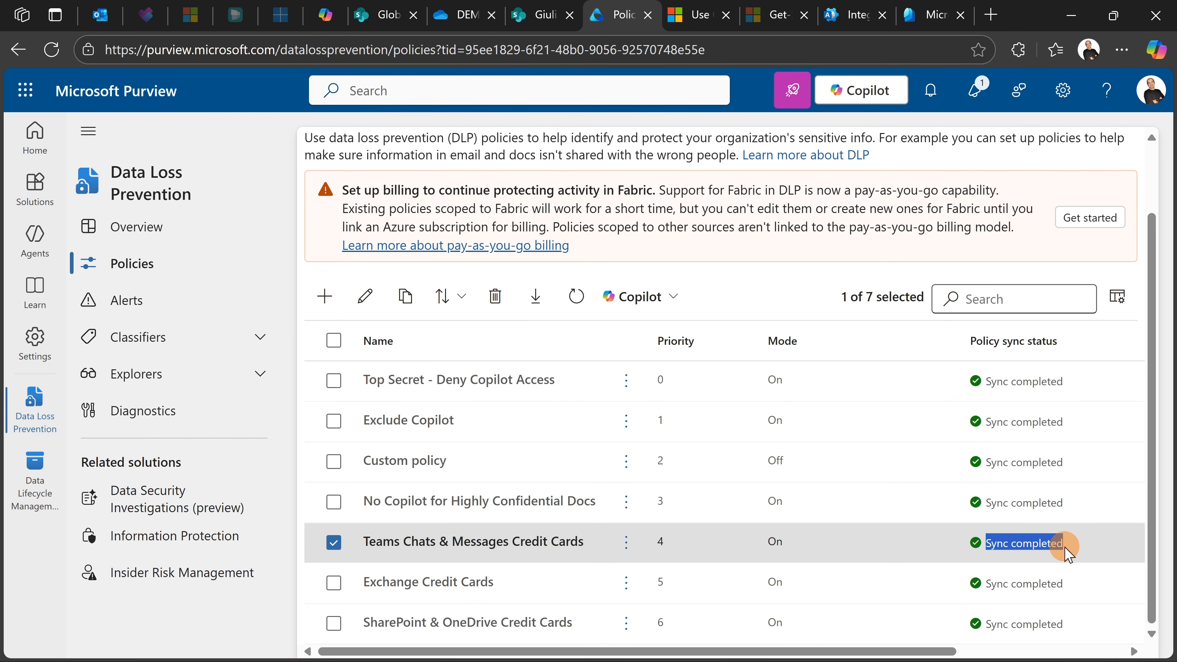
left_click(1155, 135)
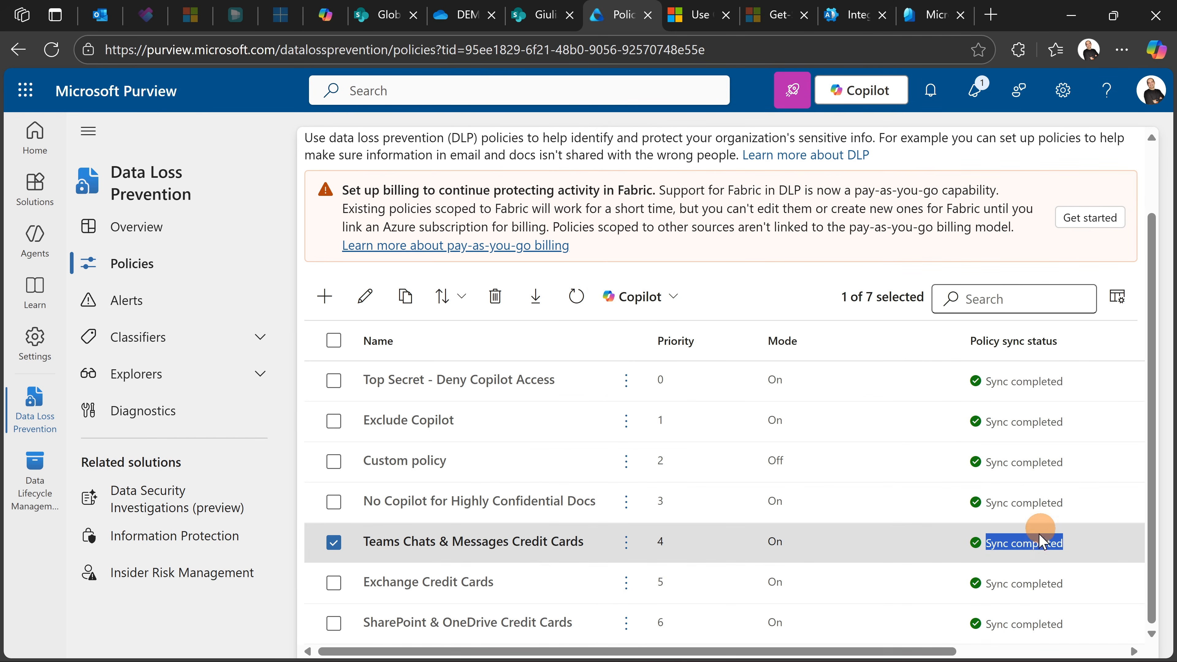